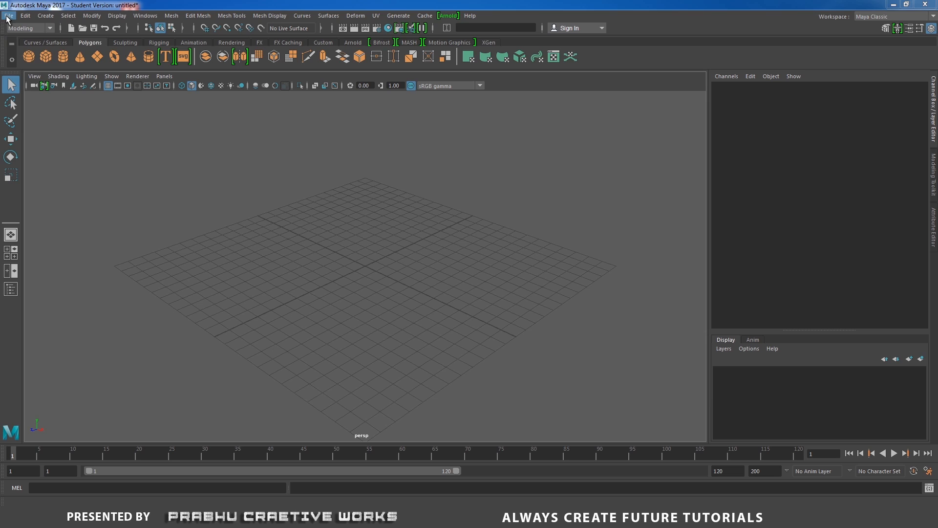
Create a new project named Bump_Map located on the D: drive
left_click(9, 15)
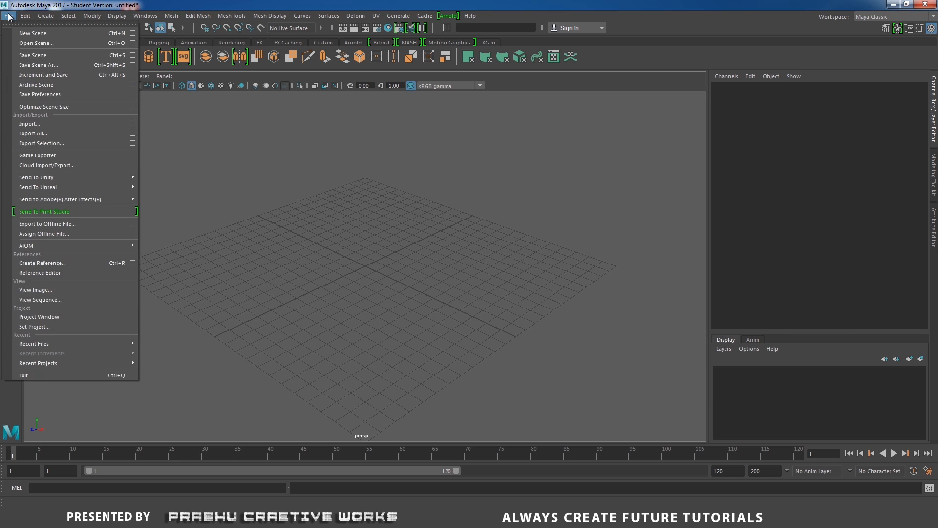
left_click(72, 315)
left_click(571, 204)
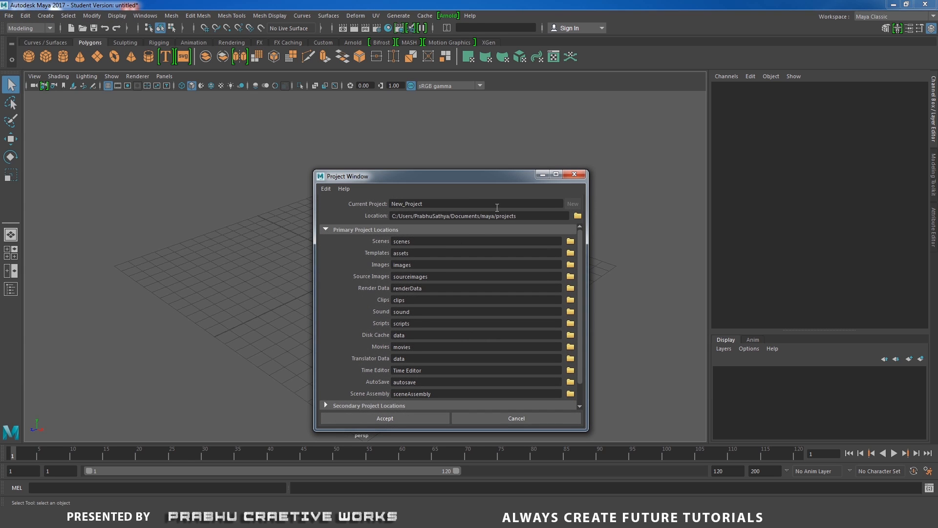
type("Bump_Map")
left_click(575, 216)
left_click(336, 146)
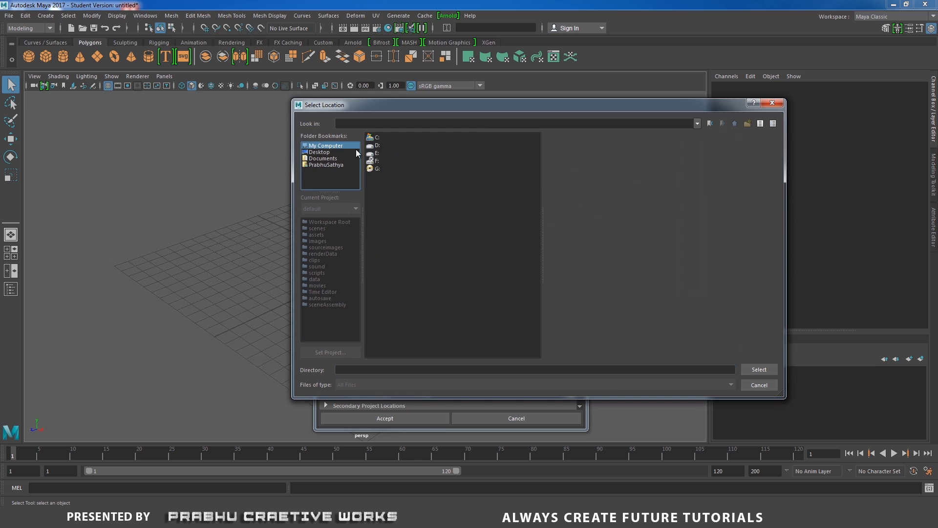
left_click(376, 146)
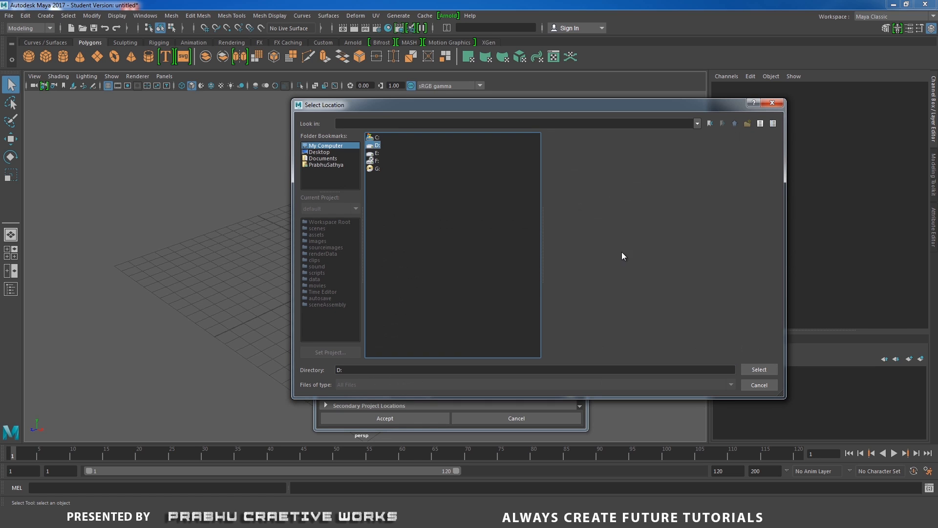
left_click(757, 368)
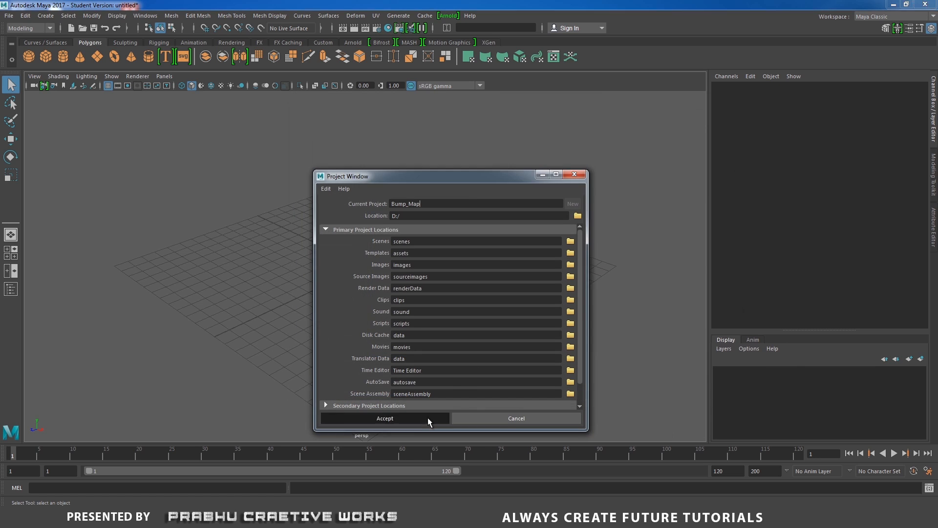
left_click(427, 417)
Create a polygon cylinder at the centre of the grid
left_click_drag(401, 311, 408, 288, "alt")
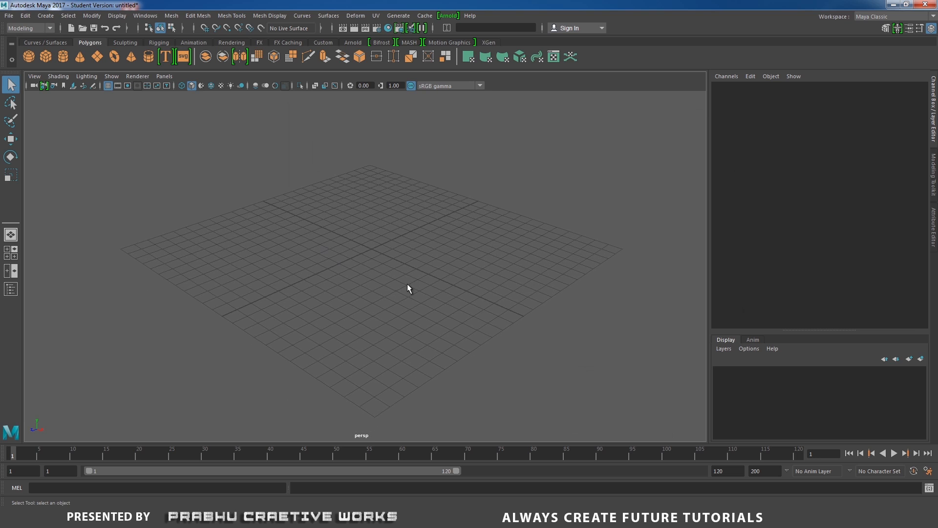
left_click(48, 15)
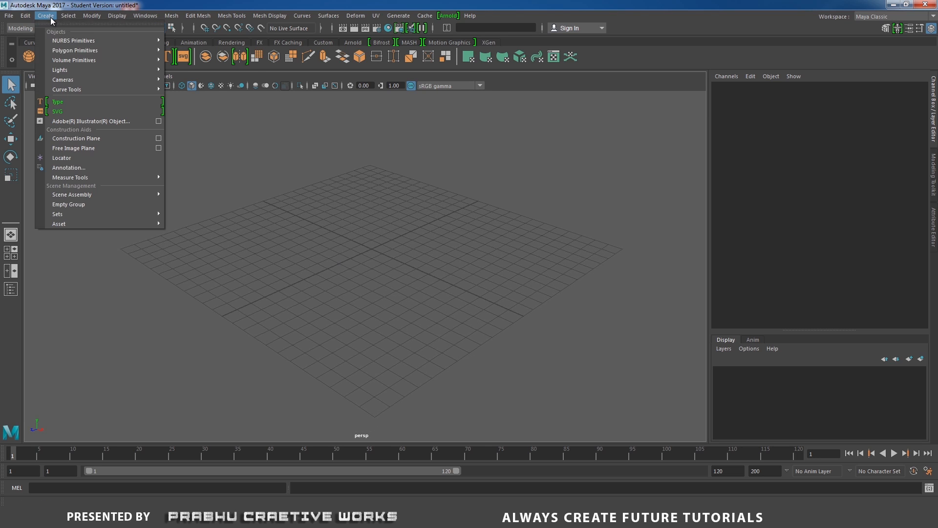
mouse_move(86, 50)
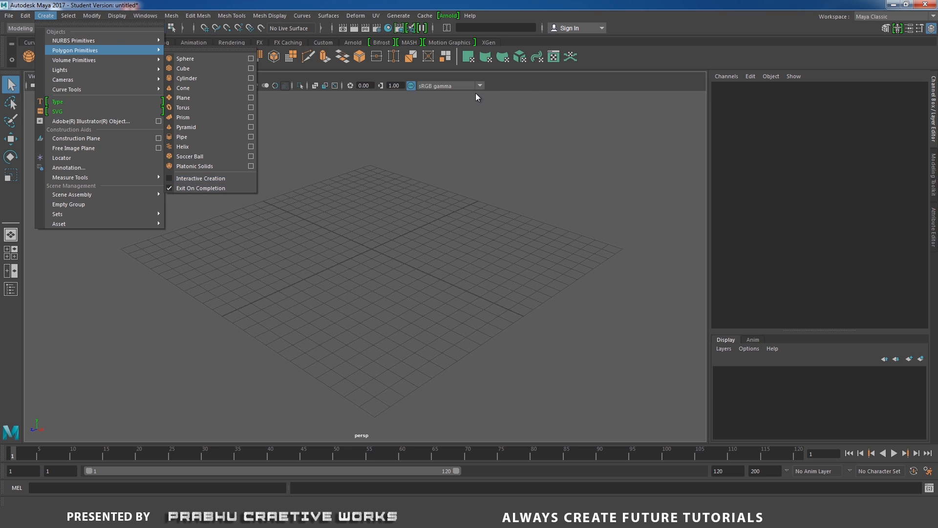
left_click(491, 75)
left_click(66, 56)
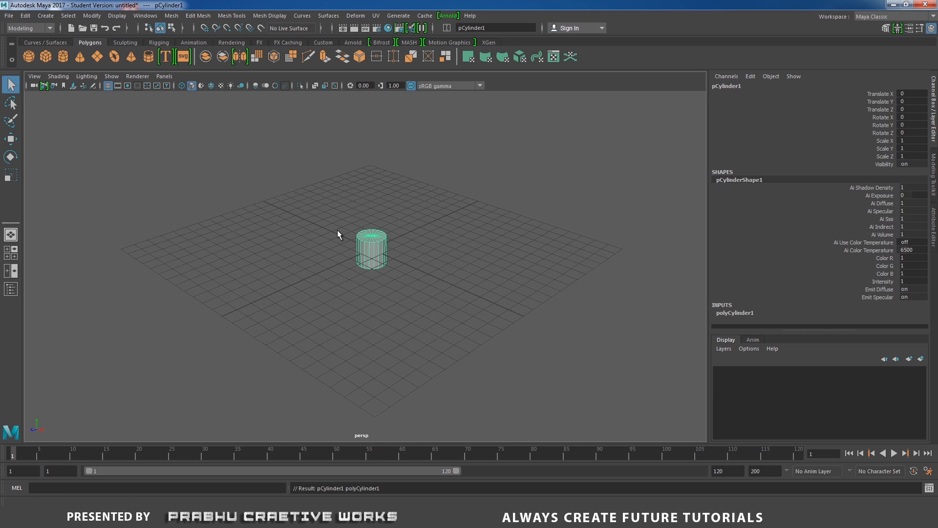
Scale the cylinder into a flat disc, about 1.246 in X and Z and about 0.119 in Y
scroll(393, 298, "up", 5)
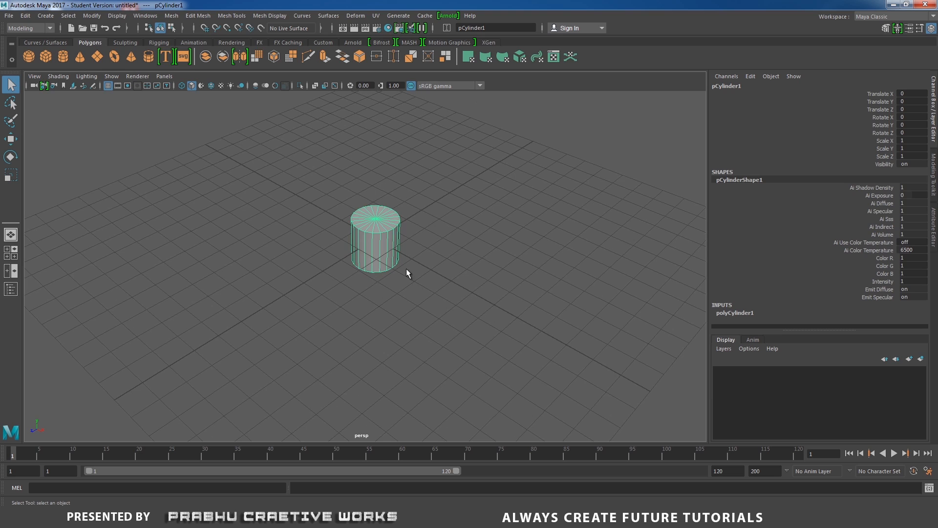
key("r")
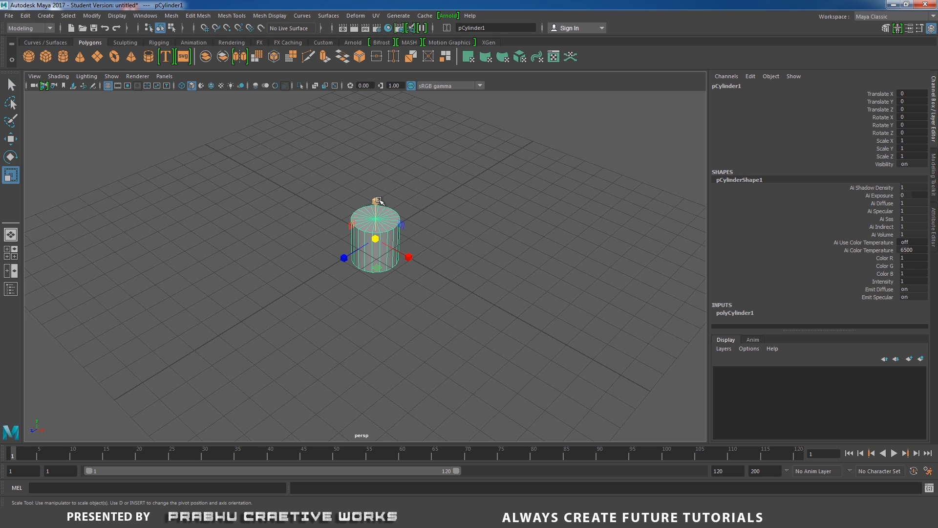
left_click_drag(377, 201, 385, 240)
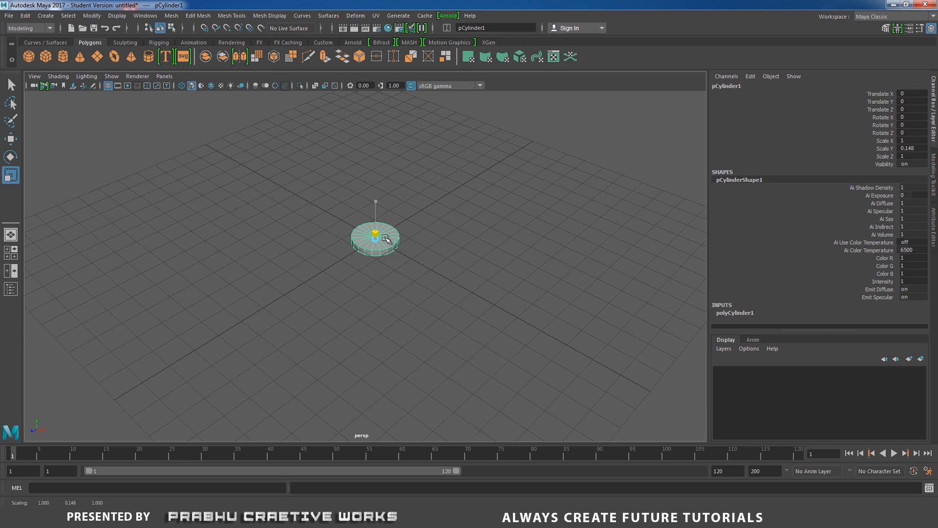
scroll(592, 324, "up", 8)
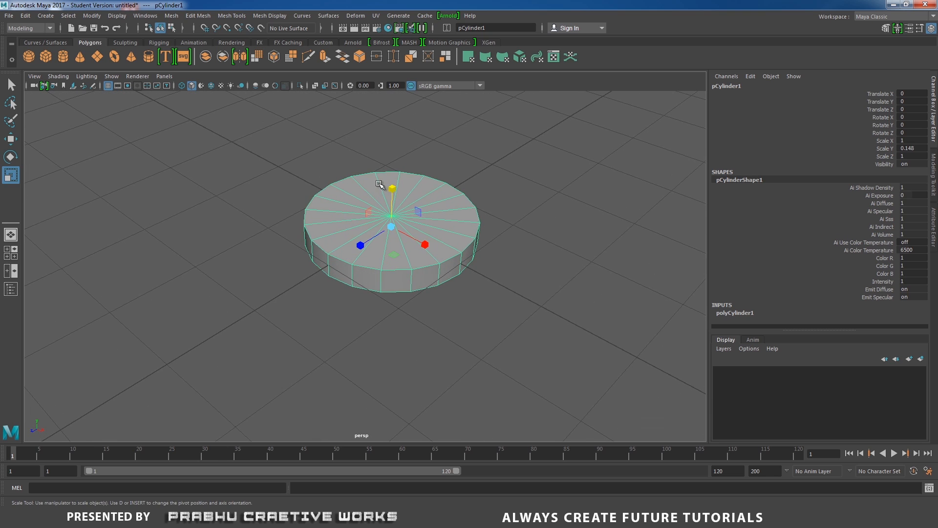
left_click_drag(392, 188, 379, 227)
left_click_drag(352, 272, 341, 263, "alt")
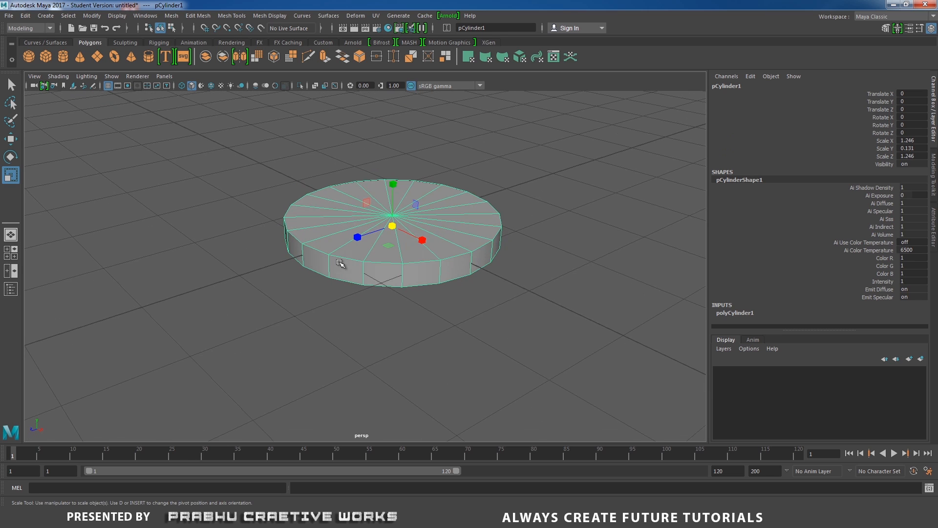
left_click_drag(392, 184, 393, 192)
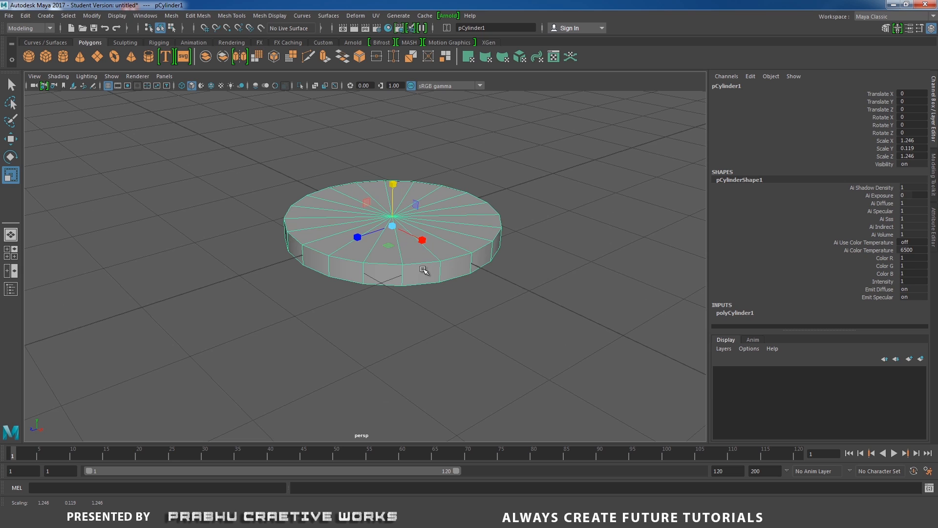
In the front view, raise the disc to about 0.116 in Y so its base sits on the grid line
key("space")
left_click_drag(423, 270, 427, 289)
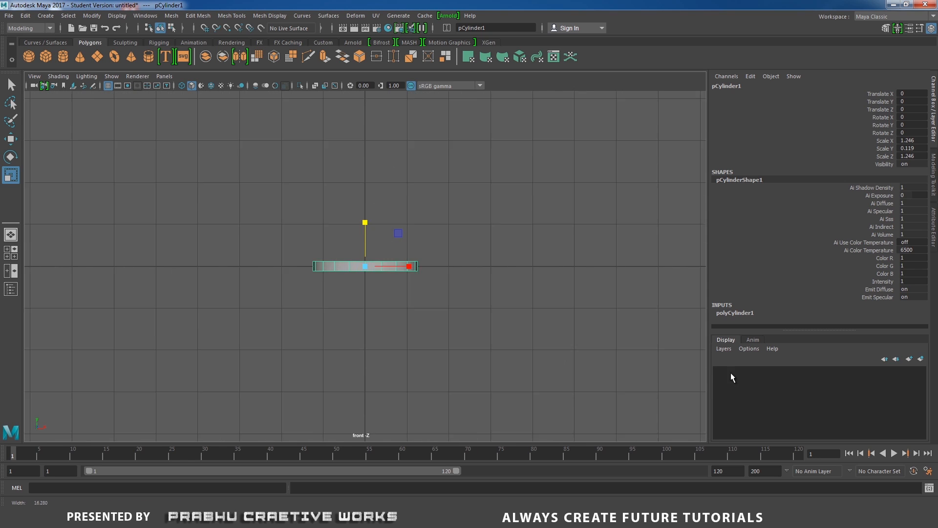
scroll(438, 308, "up", 3)
key("w")
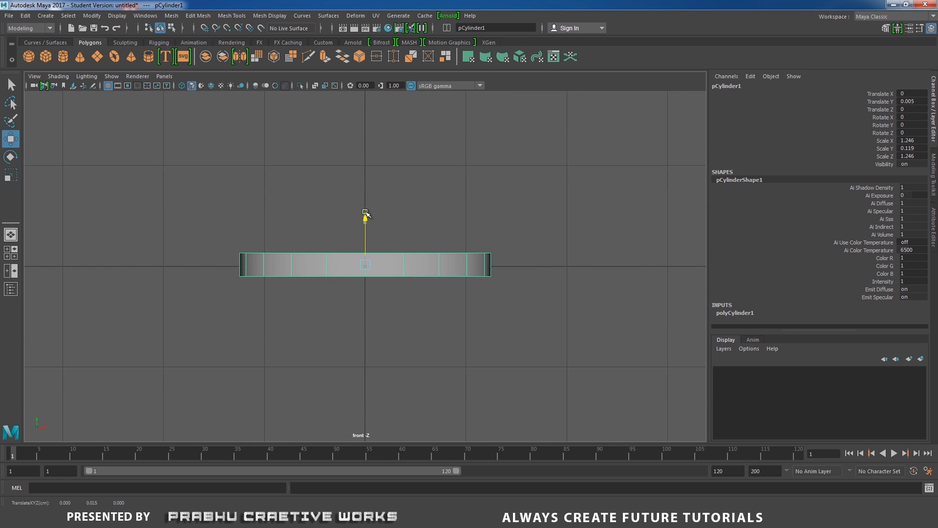
left_click_drag(365, 218, 367, 208)
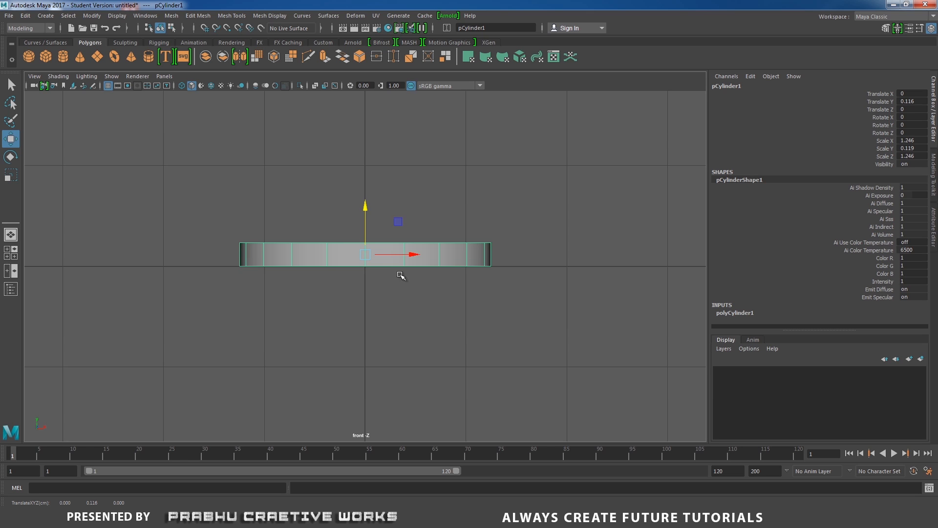
Set the cylinder's Subdivisions Axis to 60 in the perspective view
key("space")
mouse_move(413, 291)
left_mouse_down()
mouse_move(410, 272)
mouse_move(416, 293)
left_mouse_up()
right_click_drag(416, 294, 577, 334, "alt")
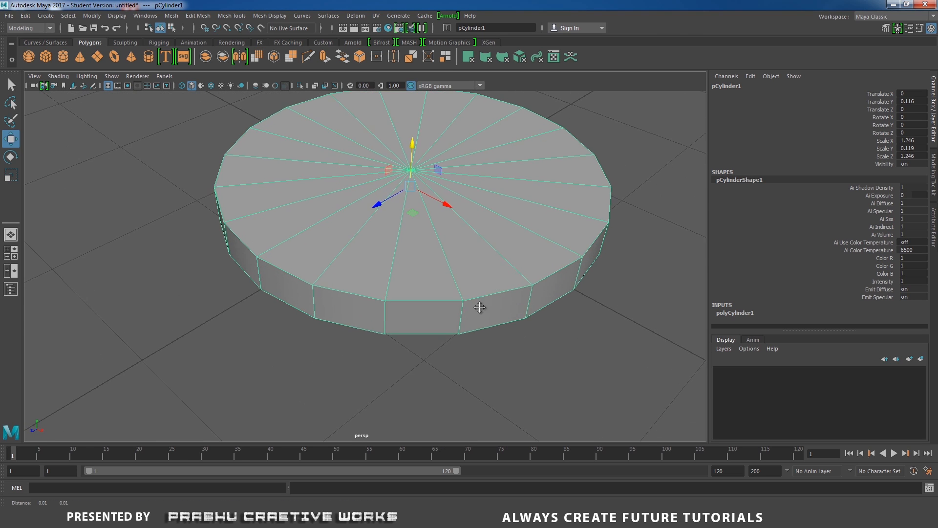
middle_click_drag(479, 307, 471, 315, "alt")
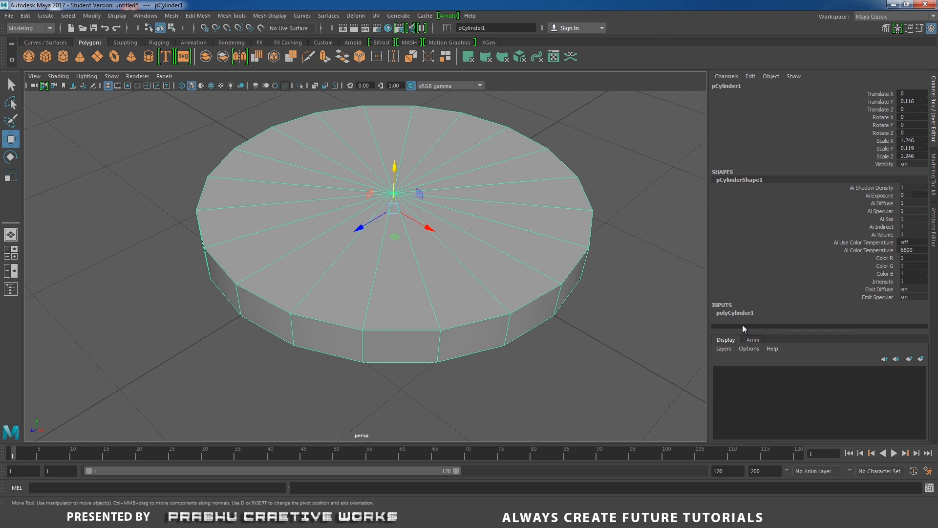
left_click(733, 313)
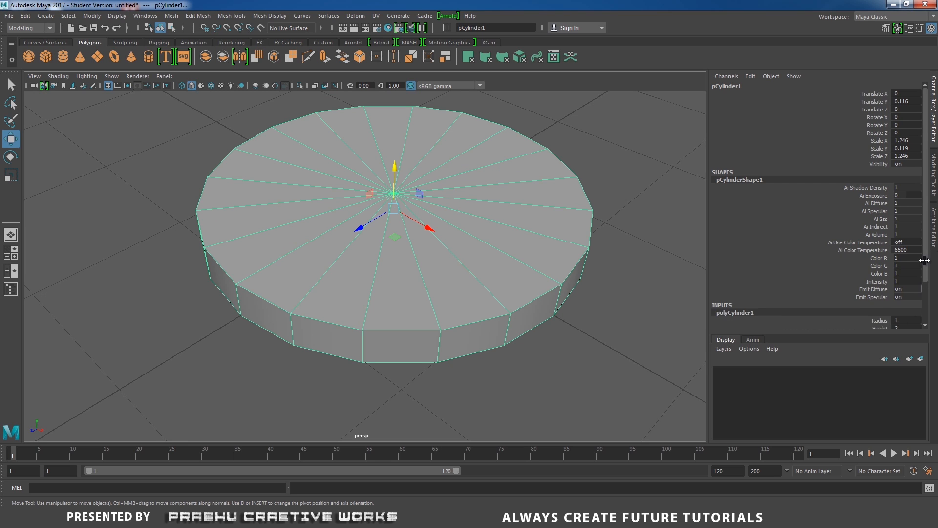
left_click_drag(925, 260, 921, 316)
double_click(915, 285)
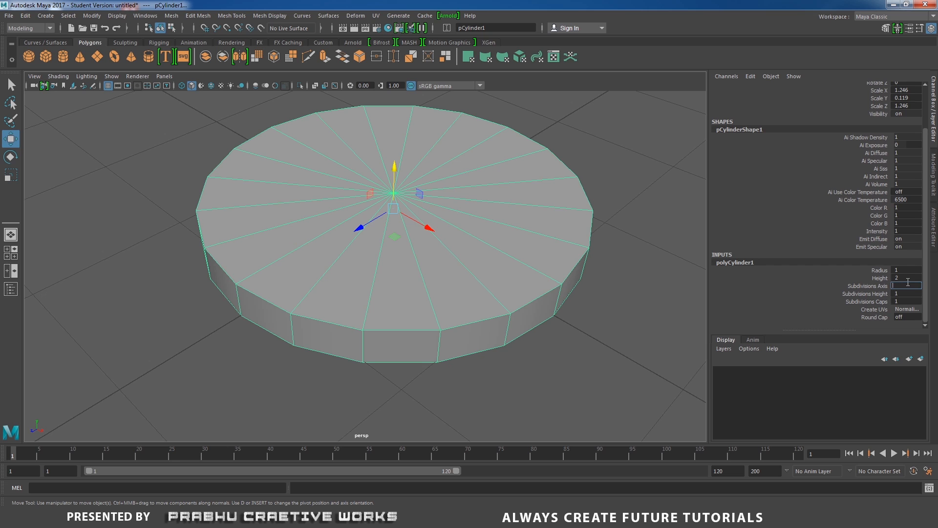
type("60")
key("Return")
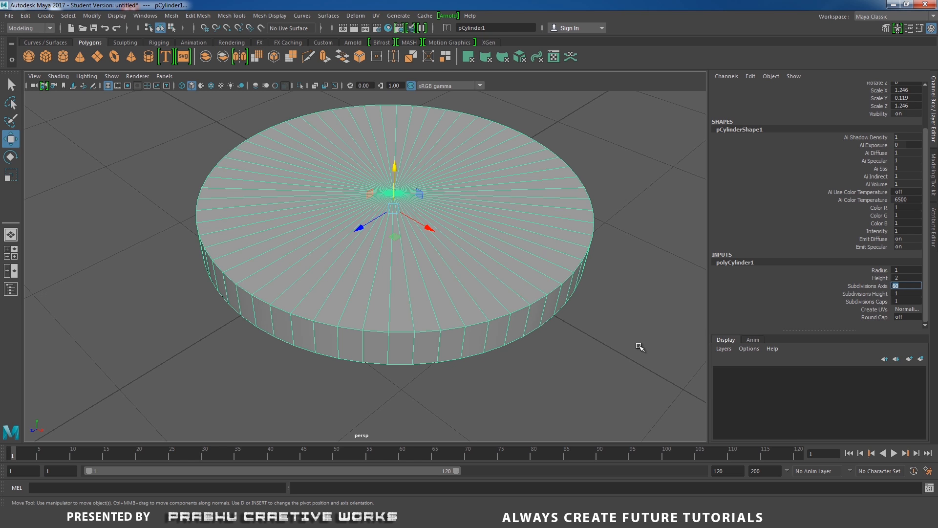
left_click(567, 313)
left_click(381, 304)
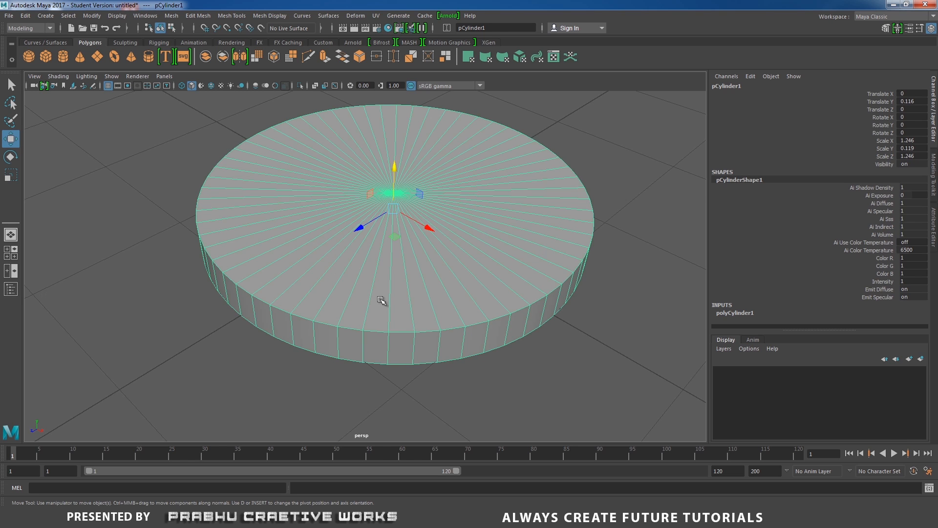
Set the cylinder's Subdivisions Caps to 2
left_click_drag(381, 303, 313, 318, "alt")
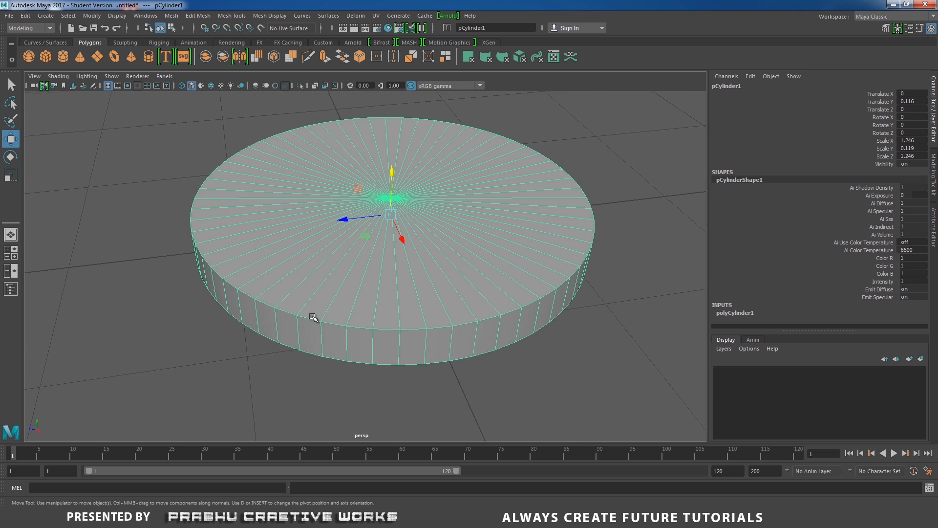
left_click(540, 337)
scroll(595, 349, "up", 3)
left_click(584, 321)
scroll(539, 301, "up", 1)
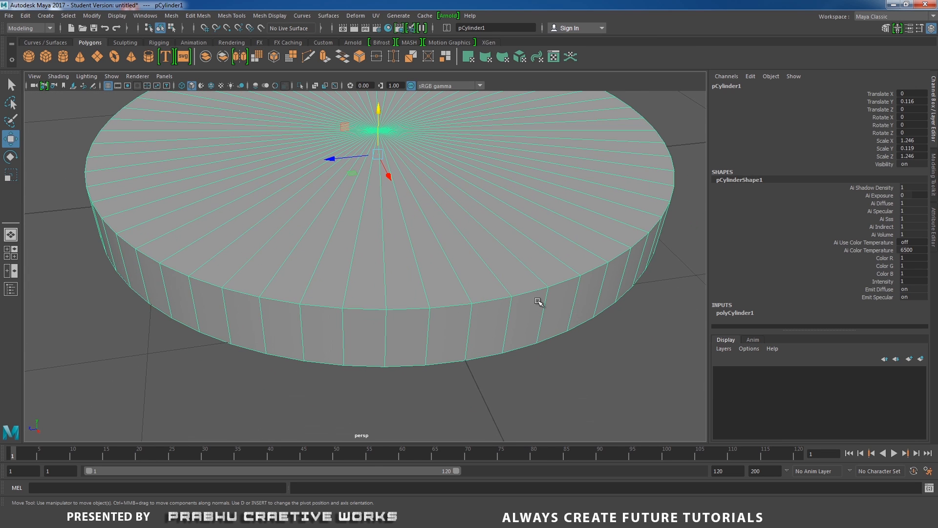
left_click(741, 313)
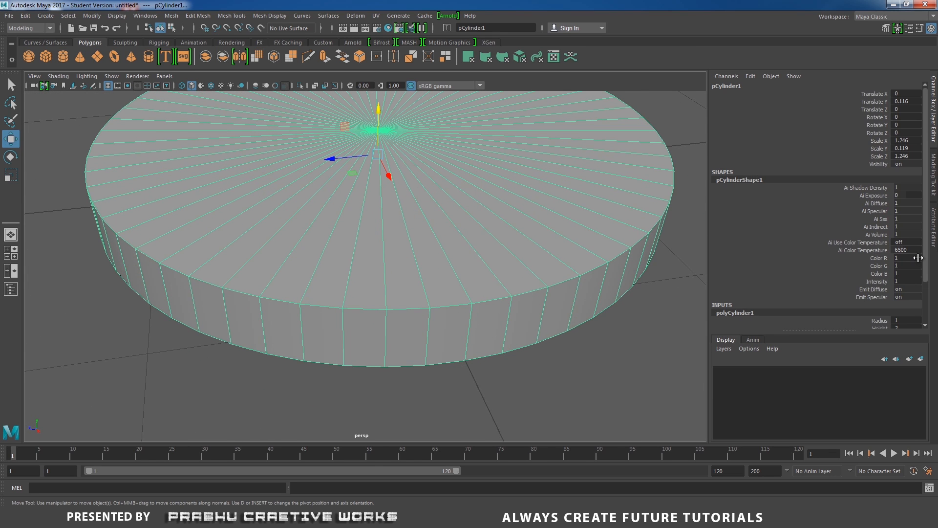
scroll(928, 322, "down", 2)
left_click(915, 301)
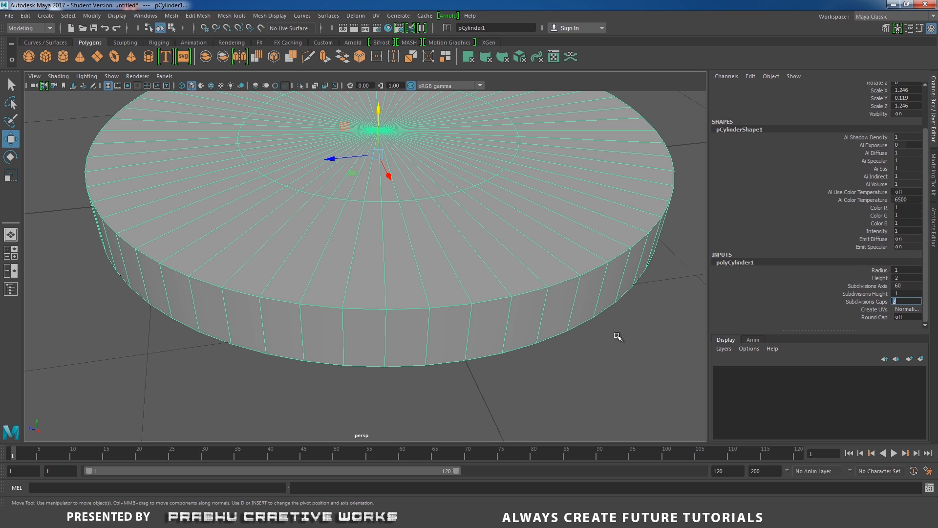
Select the inner edge loop on the disc's top cap and scale it out by about 1.957 in X and Z, close to the rim
right_click_drag(418, 216, 414, 190)
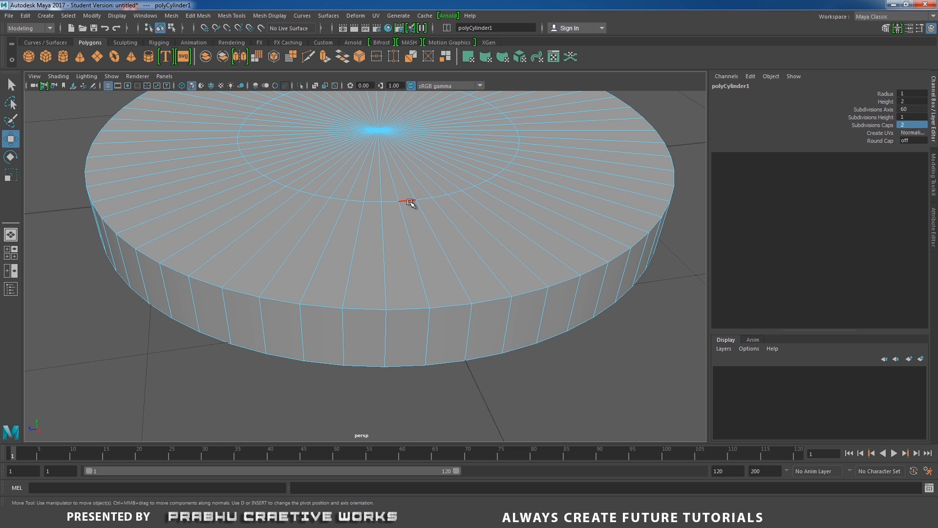
double_click(411, 200)
scroll(440, 269, "down", 3)
left_click_drag(379, 268, 409, 268, "alt")
key("r")
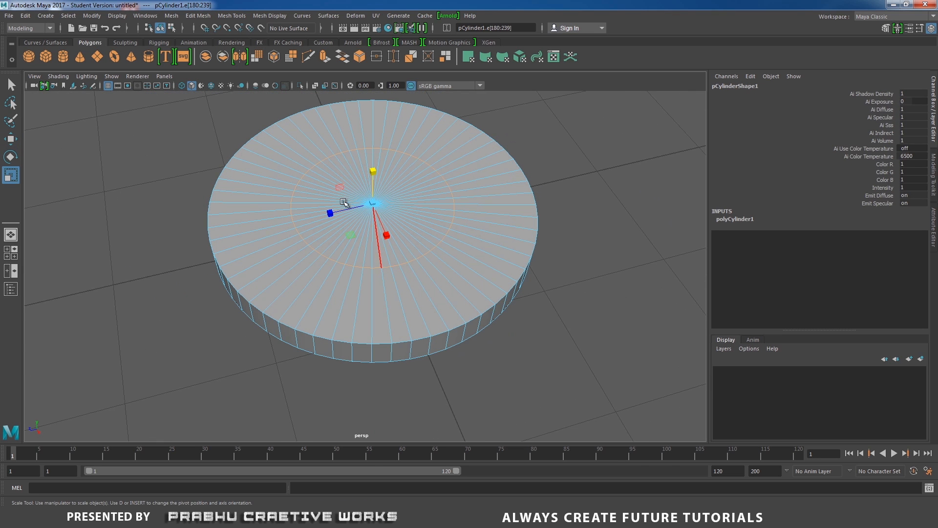
left_click_drag(371, 196, 481, 139)
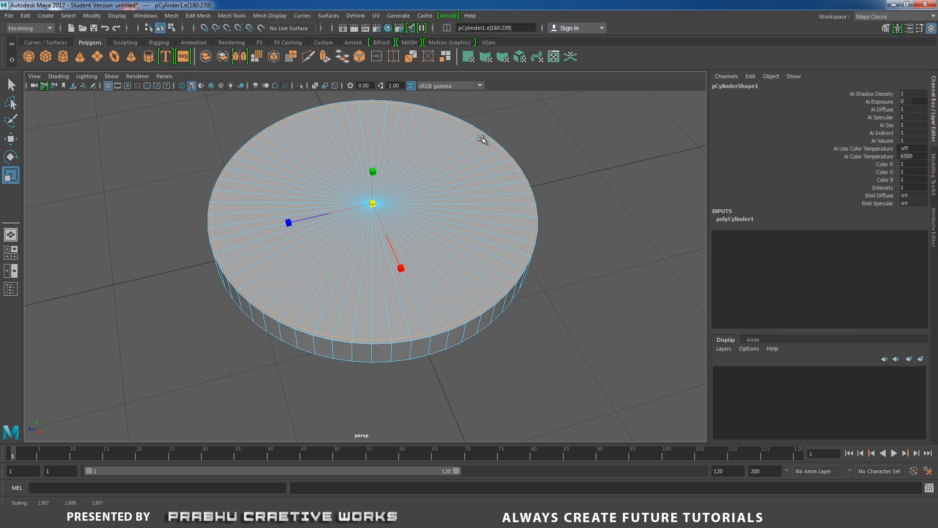
Select the inner edge loop on the disc's bottom cap and scale it out by about 1.96 in X and Z, close to the rim
left_click_drag(391, 229, 313, 203, "alt")
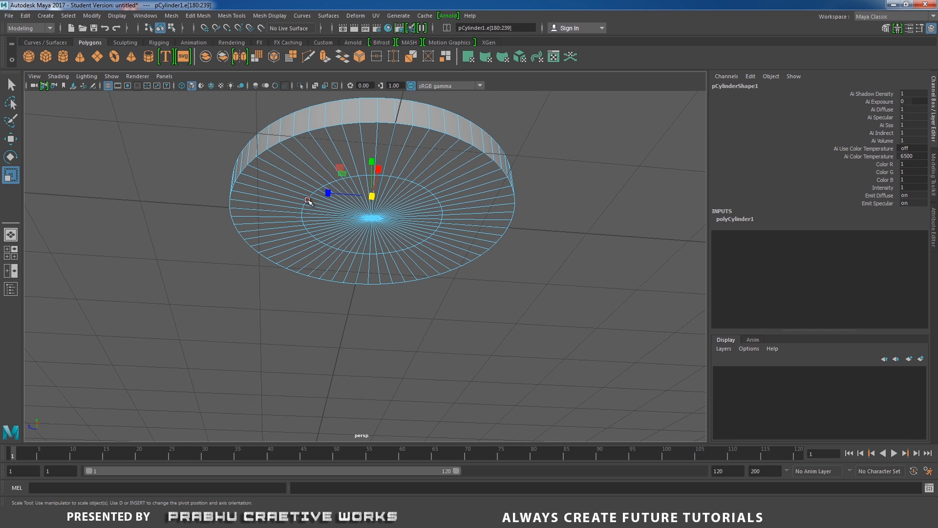
double_click(307, 201)
left_click_drag(372, 217, 468, 168)
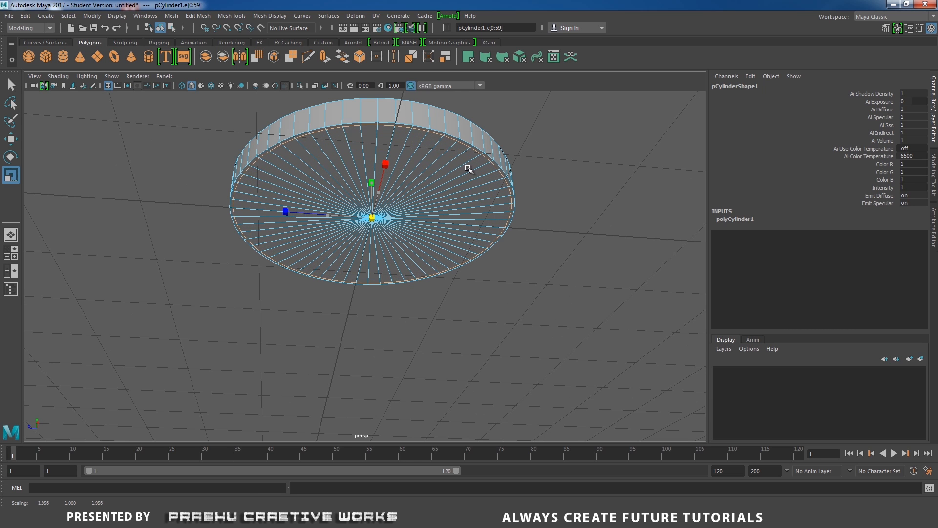
right_click_drag(468, 169, 609, 258, "alt")
middle_click_drag(350, 186, 533, 223, "alt")
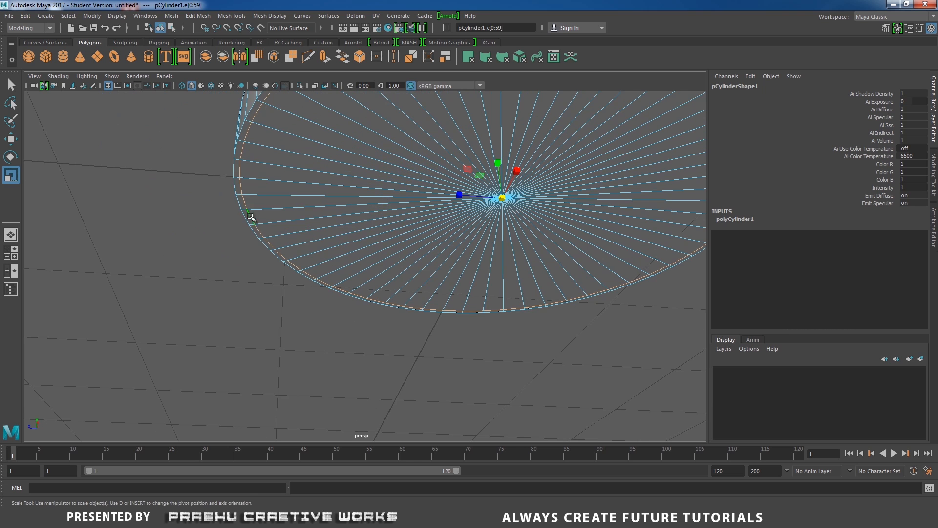
left_click_drag(264, 200, 299, 264, "alt")
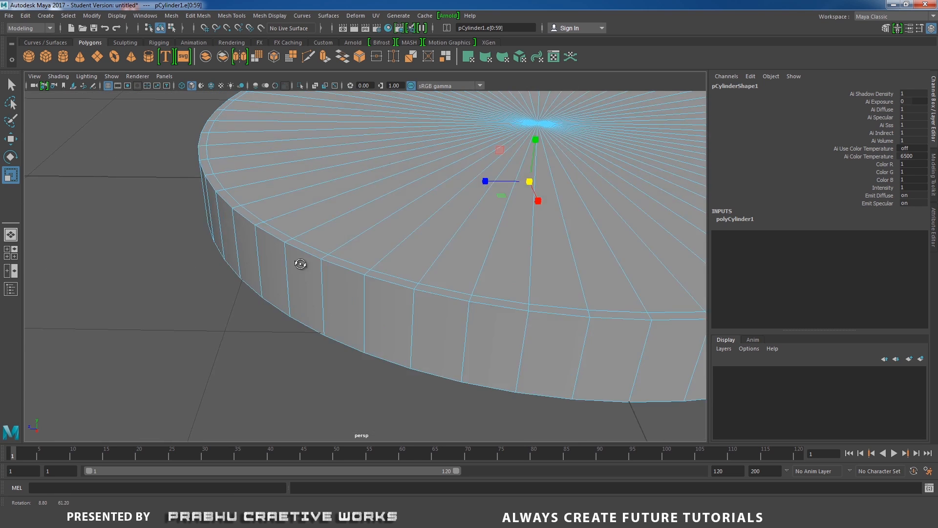
Select the narrow outer rings of faces around the rims of the disc's top and bottom caps
right_click_drag(300, 264, 348, 263, "alt")
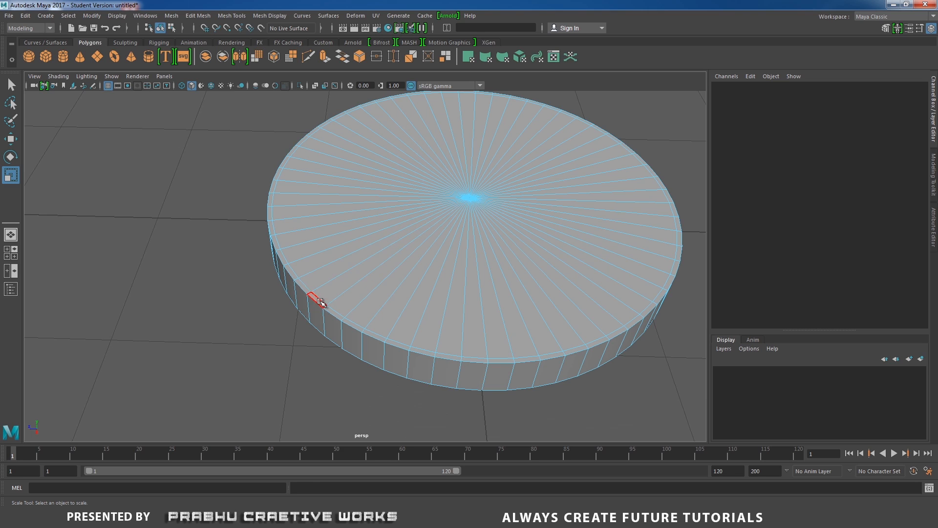
left_click(316, 300)
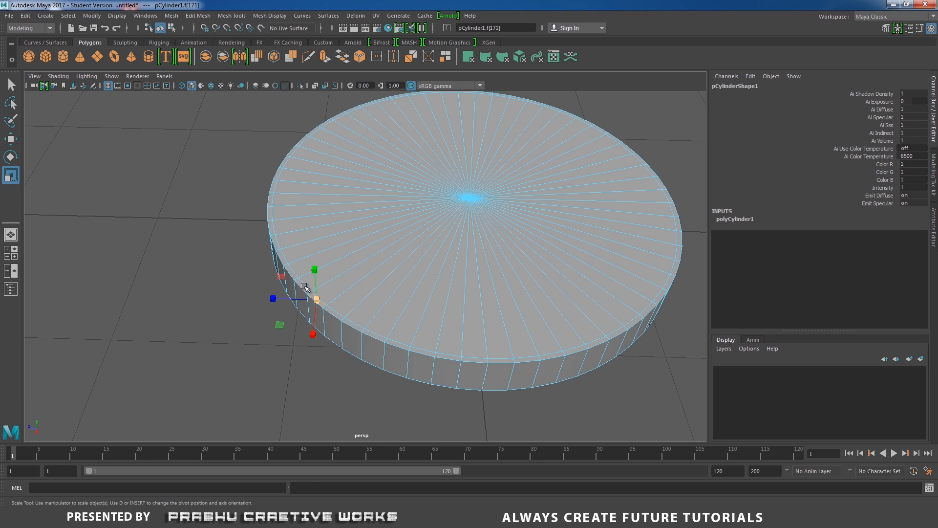
double_click(303, 284)
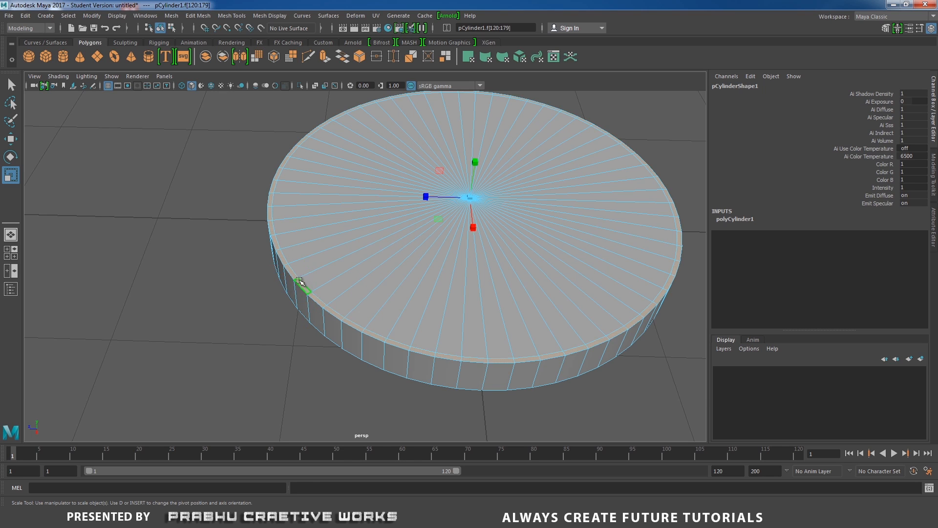
mouse_move(406, 322)
left_mouse_down("alt")
mouse_move(366, 247)
mouse_move(367, 222)
mouse_move(379, 295)
mouse_move(450, 345)
mouse_move(425, 318)
left_mouse_up("alt")
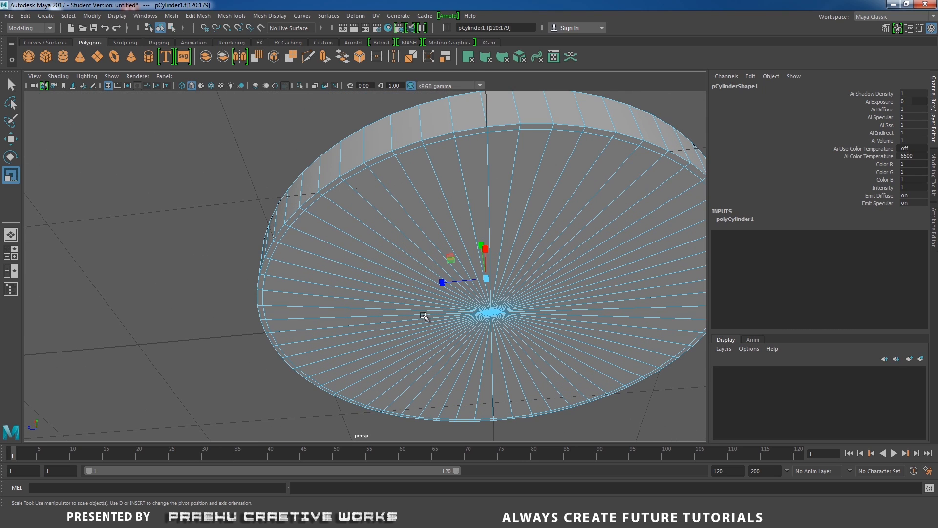
left_click(297, 218)
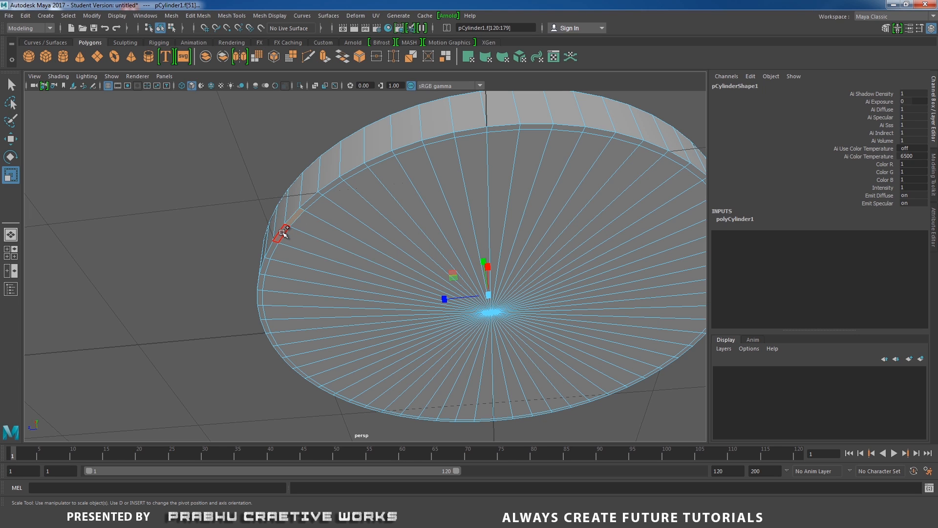
double_click(283, 232)
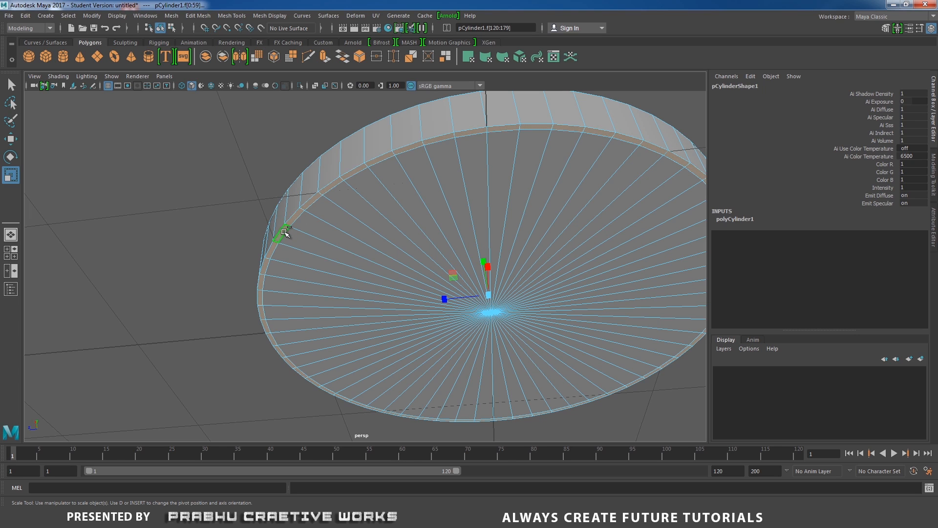
left_click_drag(332, 199, 357, 276, "alt")
Extrude the selected rim face rings outward by a very small Local Translate Z
right_click_drag(380, 264, 341, 274, "shift")
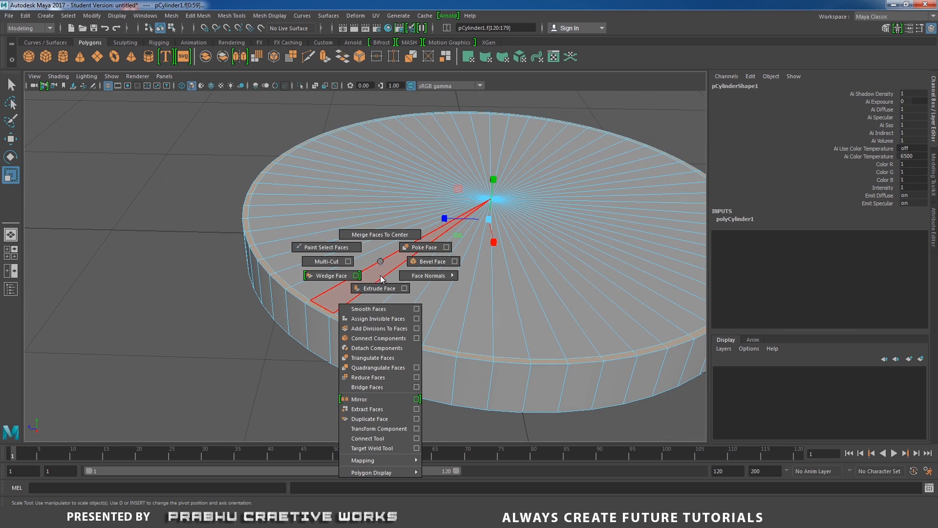
left_click_drag(381, 279, 285, 253, "alt")
left_click(299, 247)
left_click(304, 244)
Select the edge loops bordering the extruded rims on both the top and bottom of the disc
right_click_drag(319, 217, 323, 192)
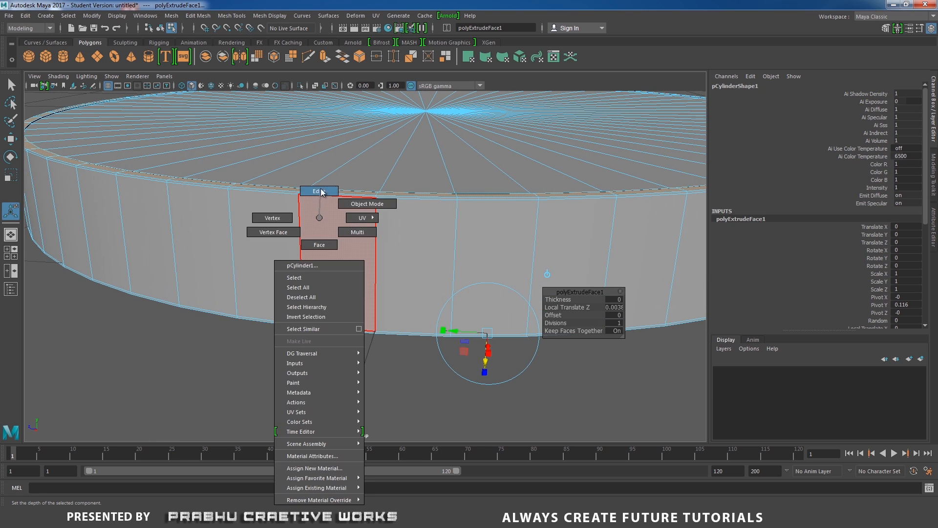
double_click(274, 191)
left_click_drag(274, 191, 139, 191, "alt")
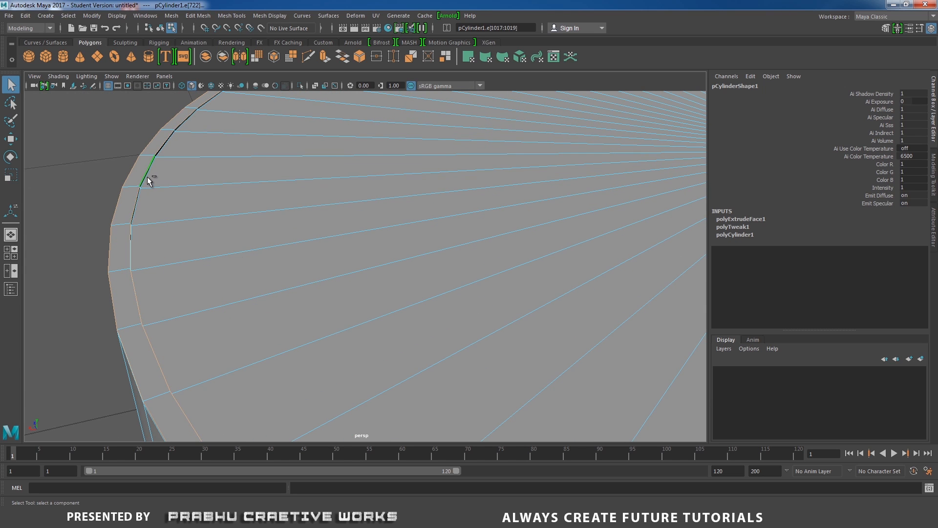
left_click_drag(149, 180, 366, 320, "alt")
double_click(75, 148)
left_click_drag(313, 281, 371, 280, "alt")
right_click_drag(371, 279, 543, 344, "alt")
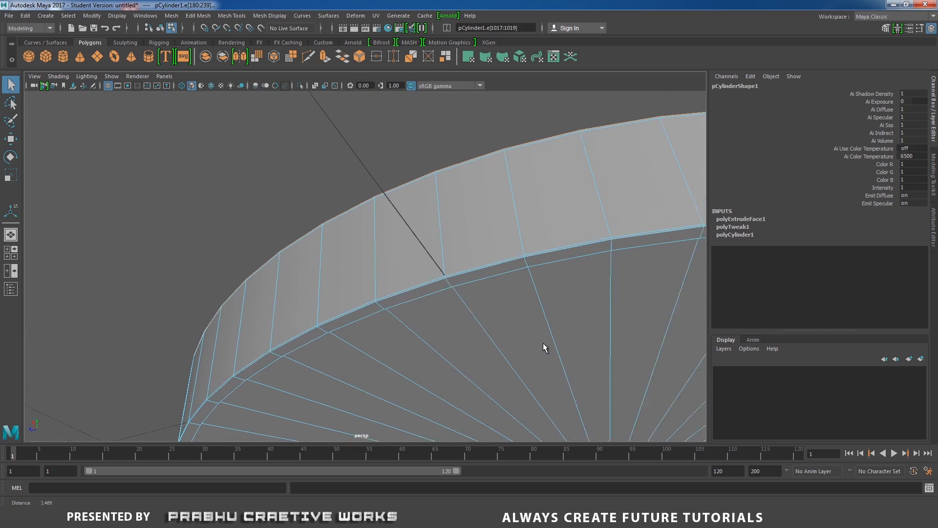
double_click(420, 285, "shift")
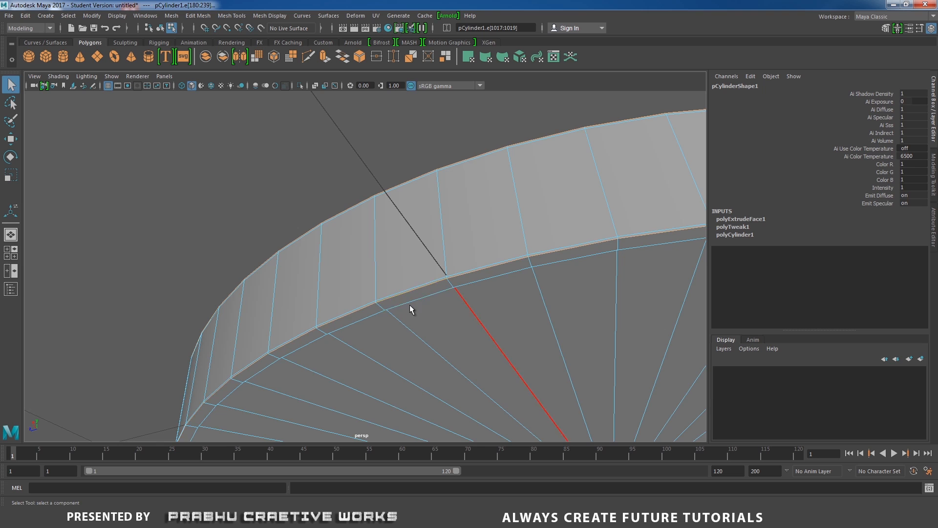
left_click_drag(409, 304, 233, 332, "alt")
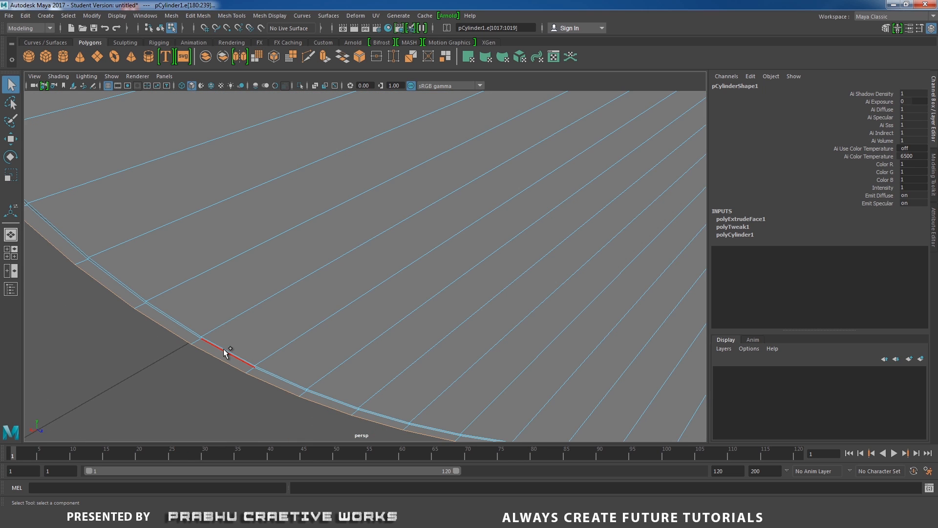
double_click(224, 346, "ctrl")
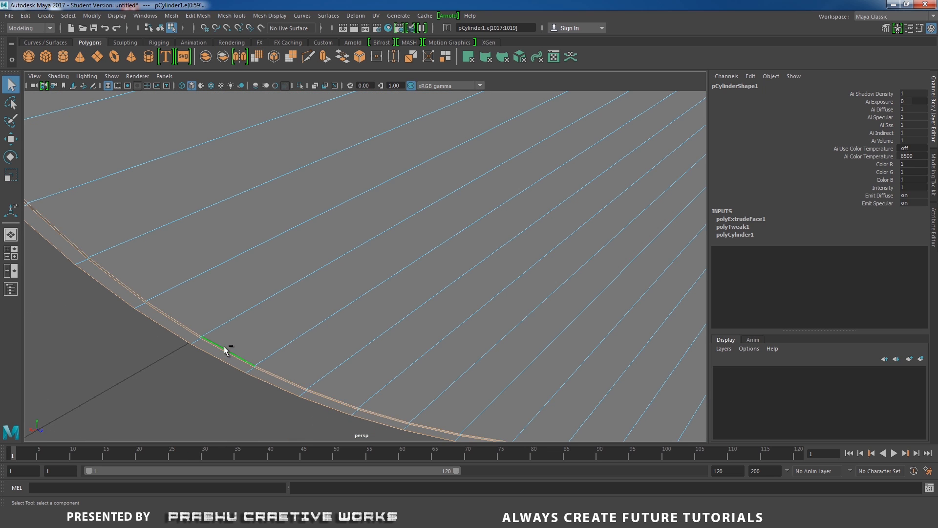
Bevel the selected rim edge loops with a Fraction of 0.3 and 2 Segments
left_click_drag(305, 331, 273, 300, "alt")
middle_click_drag(273, 301, 284, 294, "alt")
right_click_drag(285, 297, 364, 344, "alt")
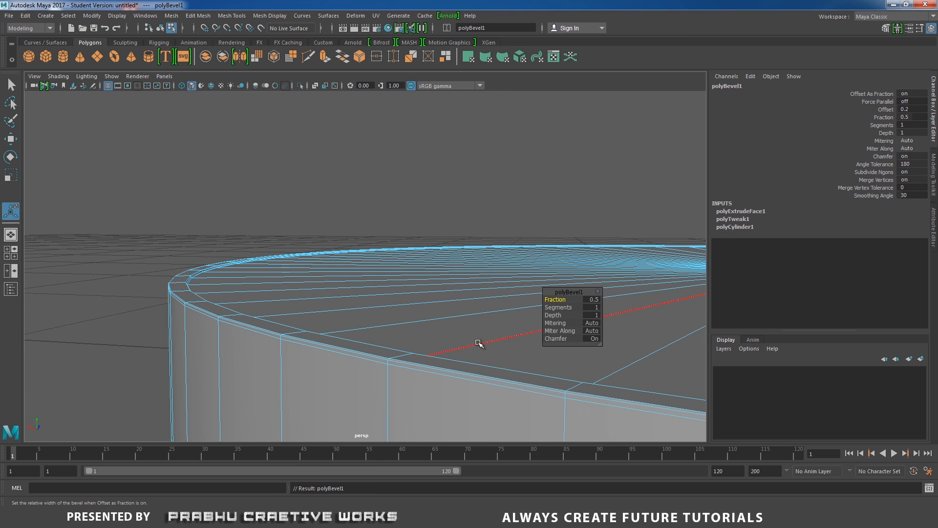
right_click_drag(431, 345, 460, 357, "alt")
middle_click_drag(422, 333, 385, 304, "alt")
right_click_drag(385, 304, 419, 318, "alt")
left_click(594, 301)
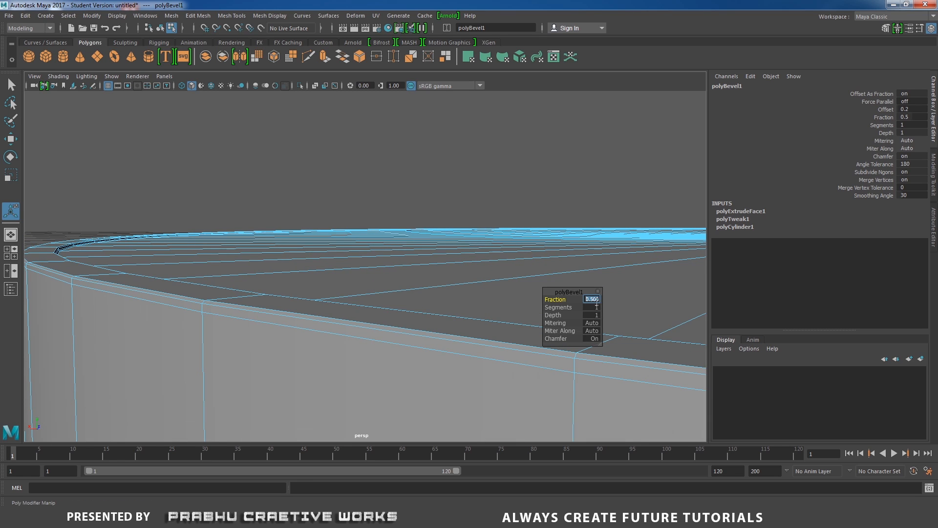
key("Return")
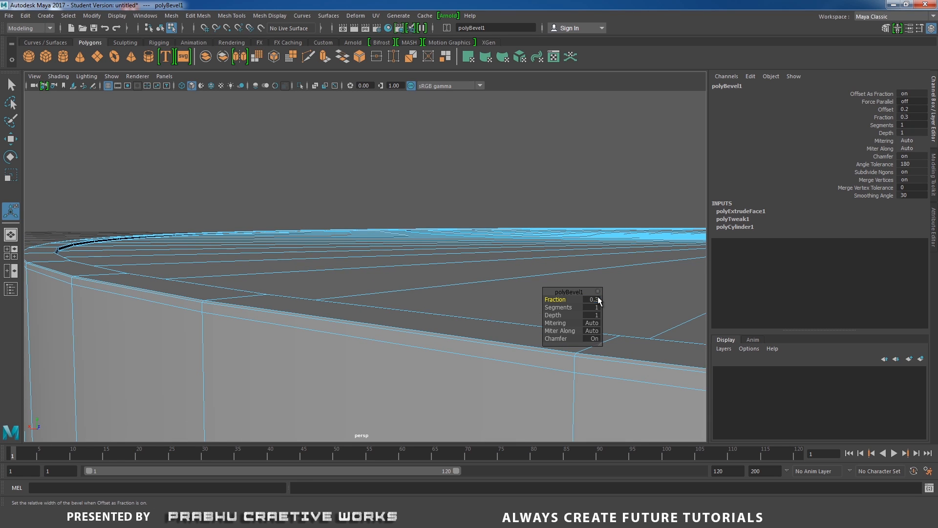
left_click(596, 306)
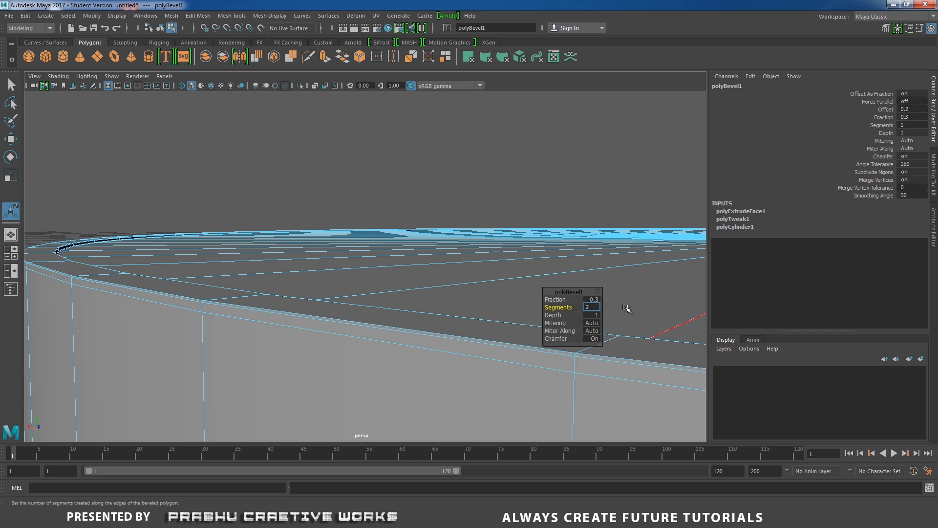
type("2")
key("Return")
Return the disc to object mode and deselect it to check the beveled rims
right_click(239, 306)
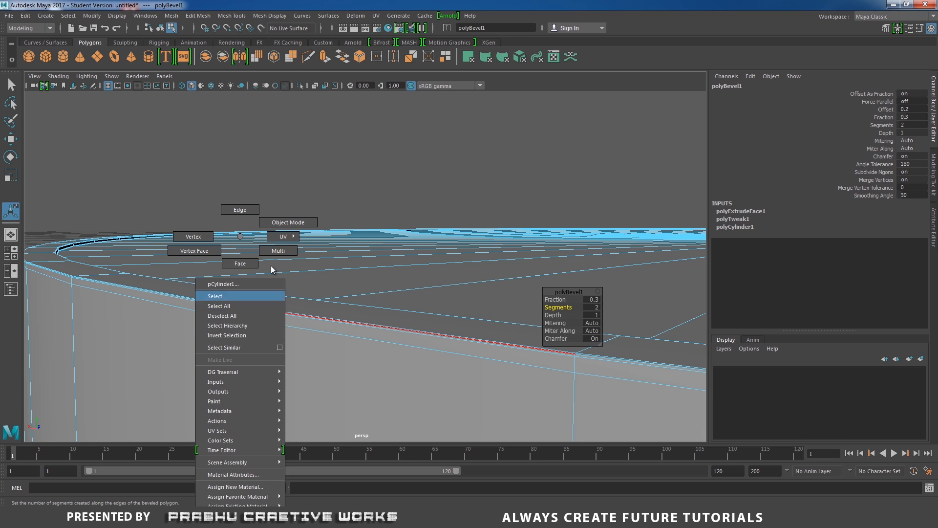
right_click_drag(270, 265, 304, 221)
right_click_drag(388, 171, 219, 158, "alt")
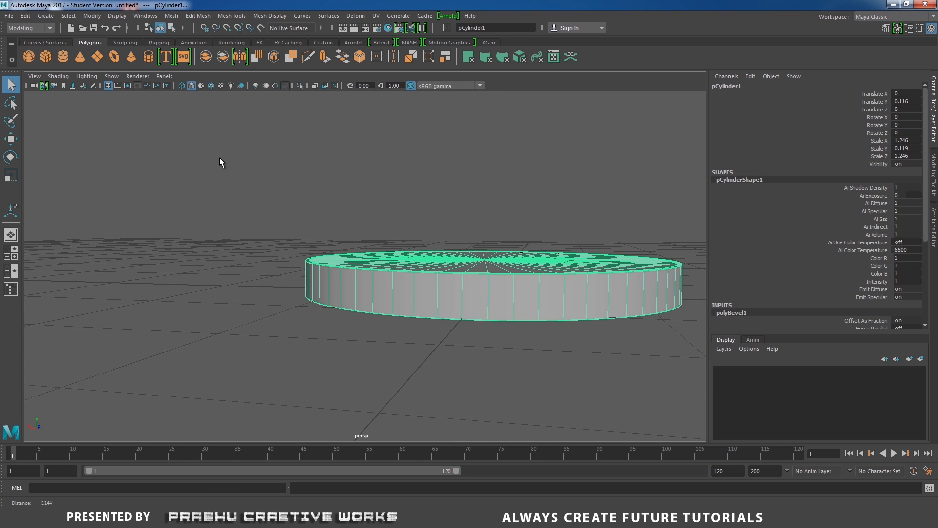
left_click_drag(356, 266, 389, 318, "alt")
left_click(228, 336)
middle_click_drag(396, 336, 283, 305, "alt")
right_click_drag(283, 305, 382, 356, "alt")
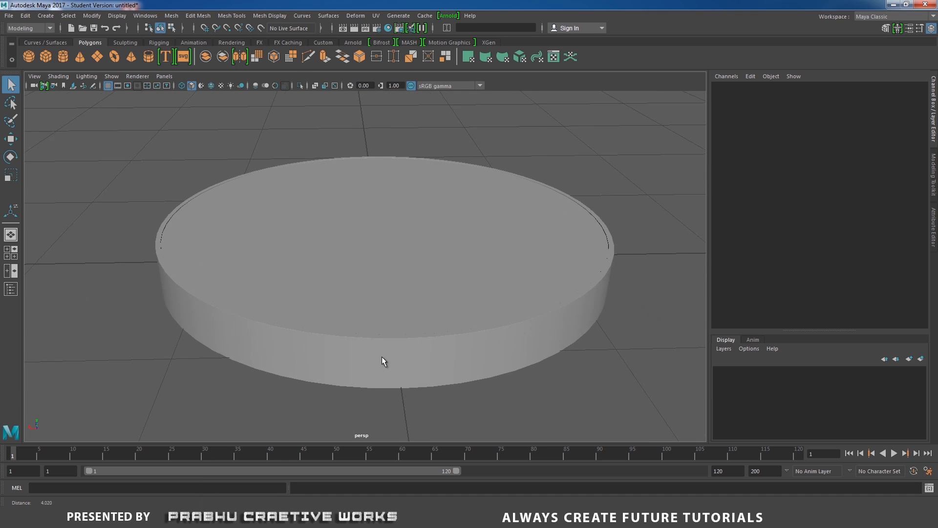
Raise the disc to a Translate Y of about 0.124 in the front view, and return to the perspective view
left_click(382, 356)
key("space")
left_click_drag(412, 329, 417, 354)
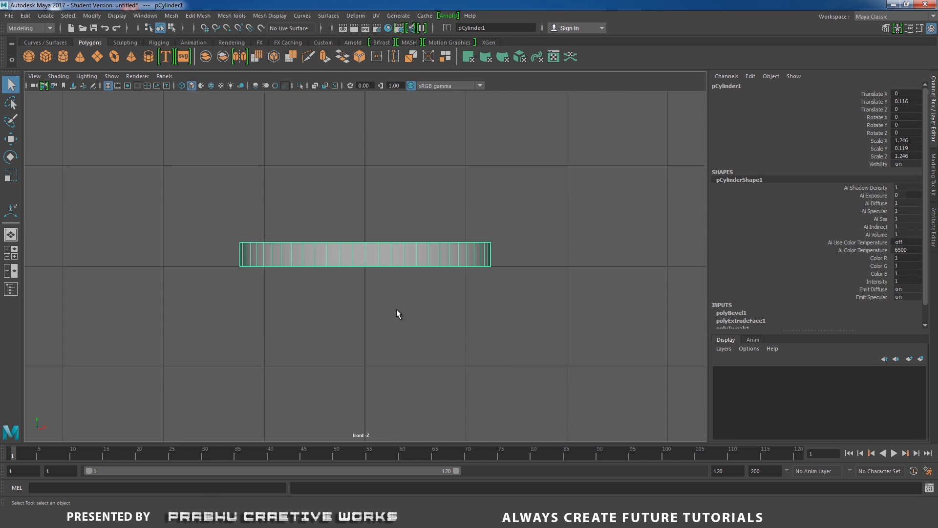
right_click_drag(396, 309, 440, 339, "alt")
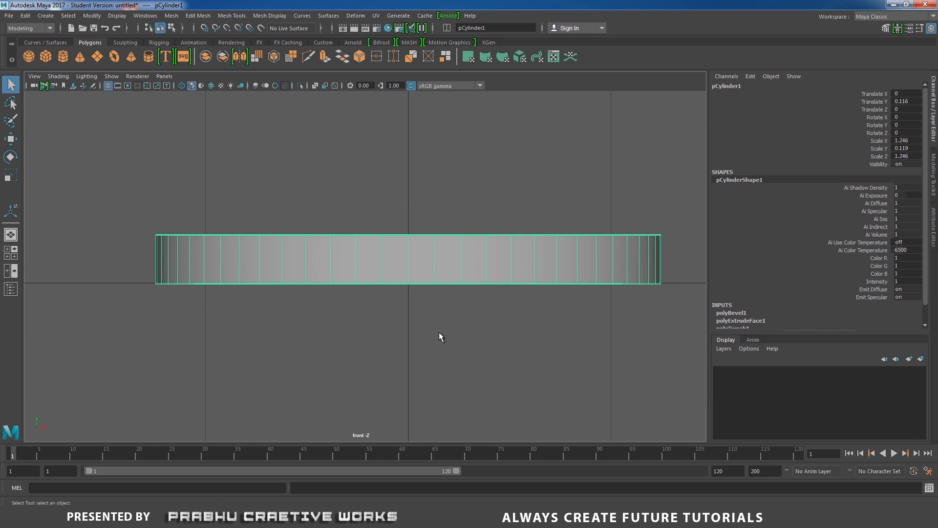
key("w")
left_click_drag(408, 209, 411, 209)
key("space")
left_click_drag(438, 277, 438, 249)
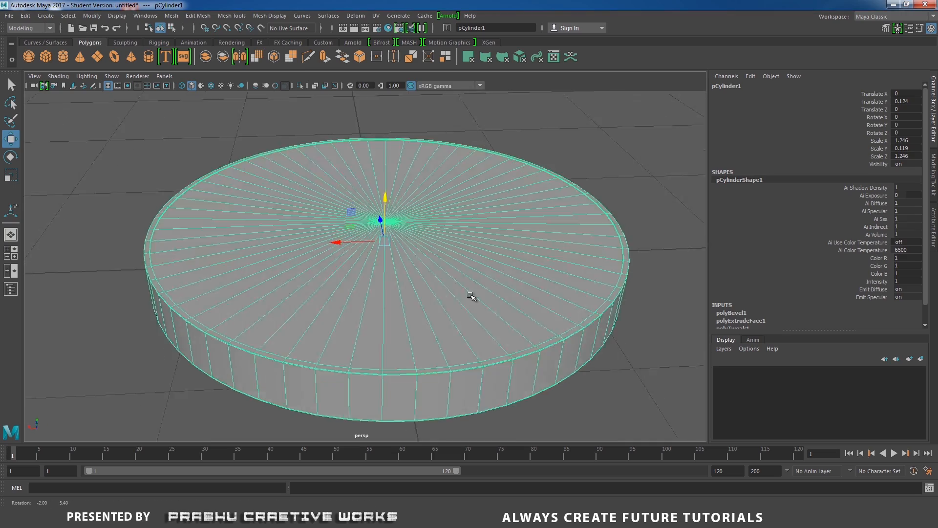
Create a polygon plane at the origin and scale it uniformly to about 39.456 as the ground under the disc
right_click_drag(473, 295, 247, 233, "alt")
left_click_drag(247, 233, 503, 286, "alt")
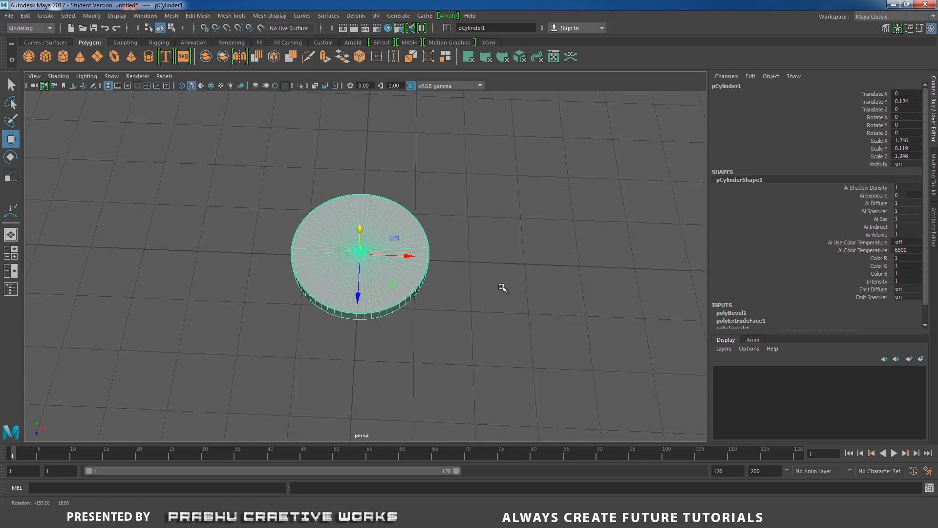
right_click_drag(503, 287, 193, 220, "alt")
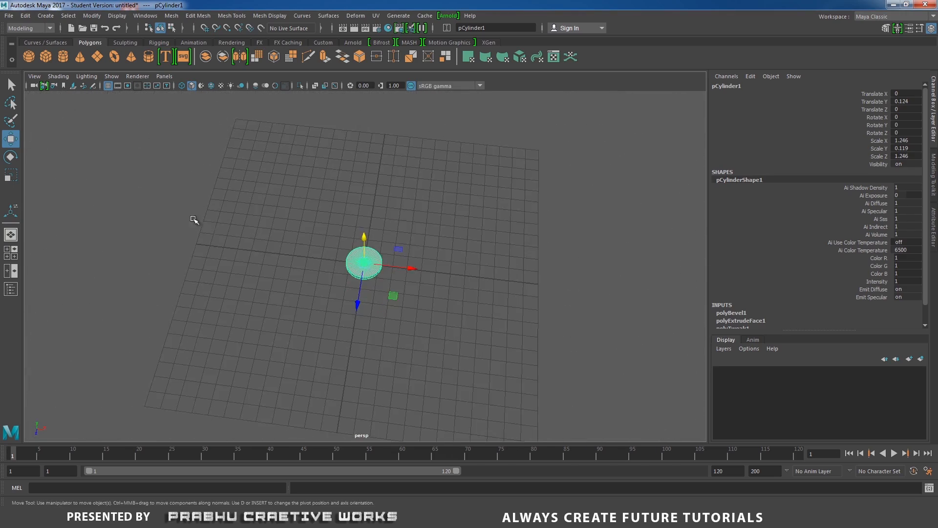
left_click(99, 58)
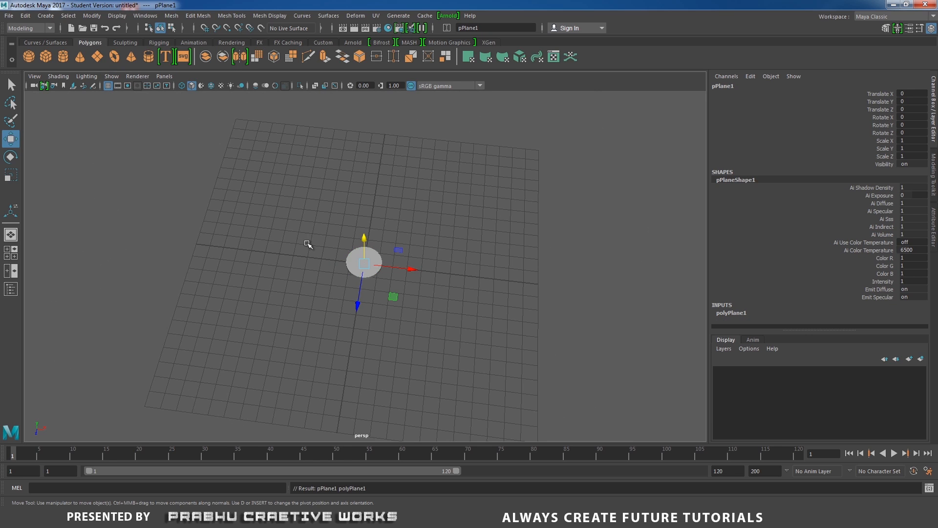
left_click(386, 273)
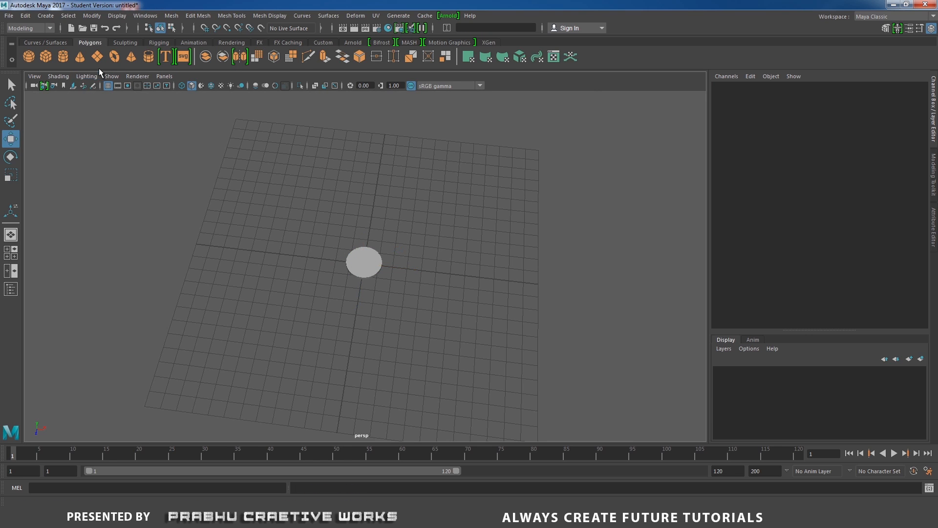
left_click(371, 267)
key("r")
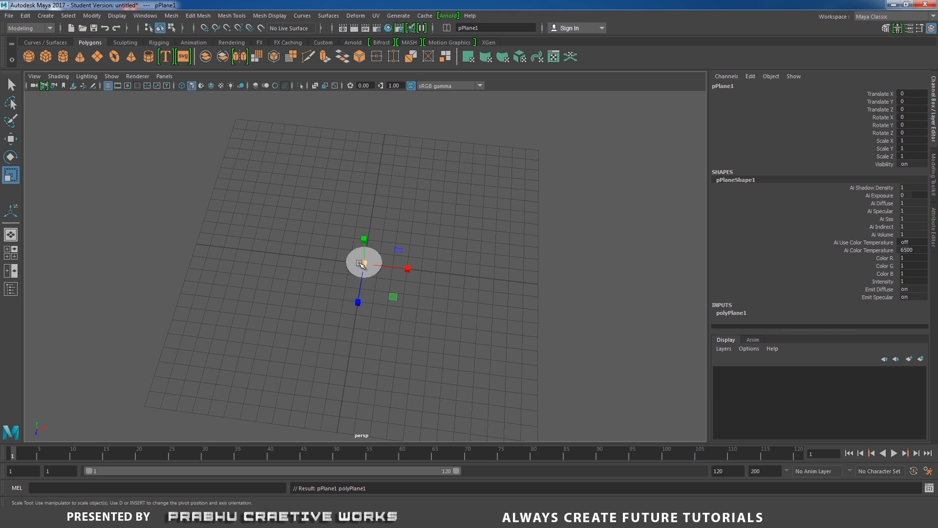
left_click_drag(364, 264, 645, 216)
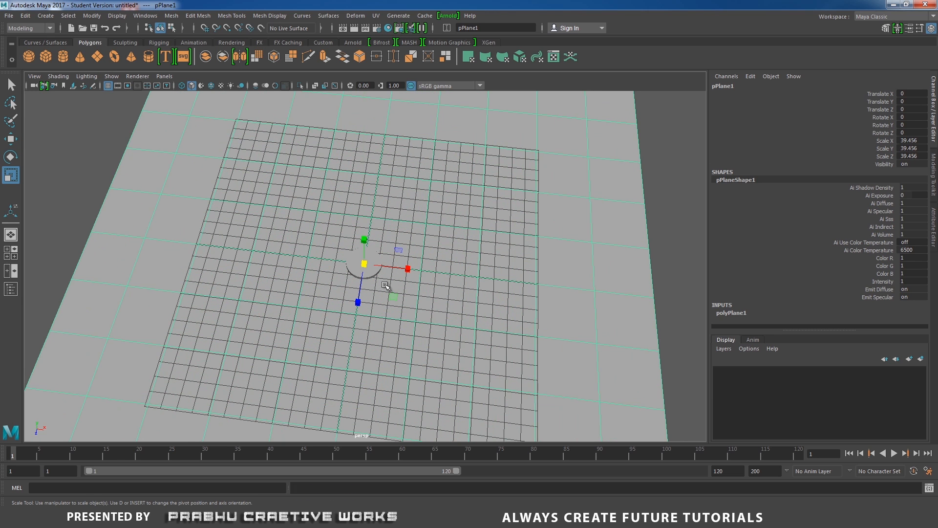
Set the ground plane's Subdivisions Width and Subdivisions Height to 1 and deselect it
left_click(759, 315)
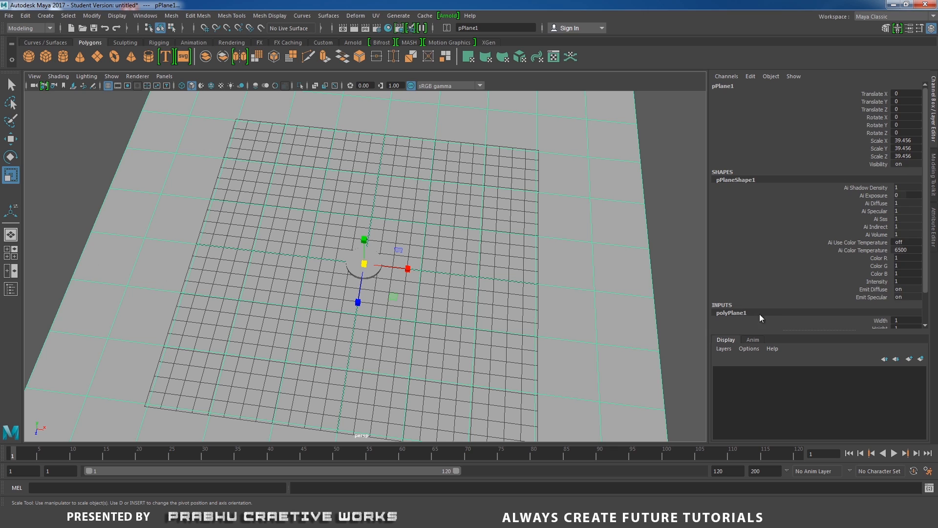
scroll(909, 273, "down", 1)
left_click(906, 301)
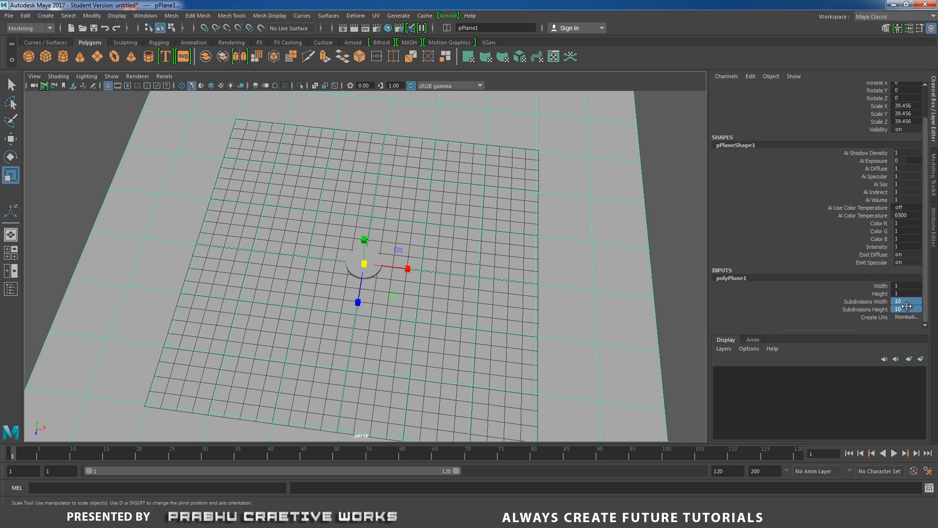
type("1")
key("Return")
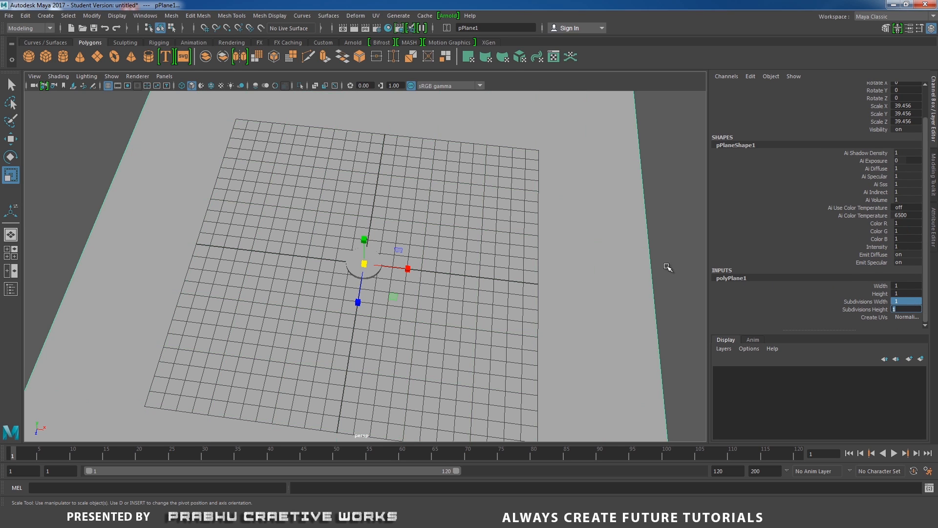
left_click(690, 247)
Open the Outliner and rename the disc as coin01
left_click_drag(493, 267, 524, 291, "alt")
scroll(615, 312, "up", 3)
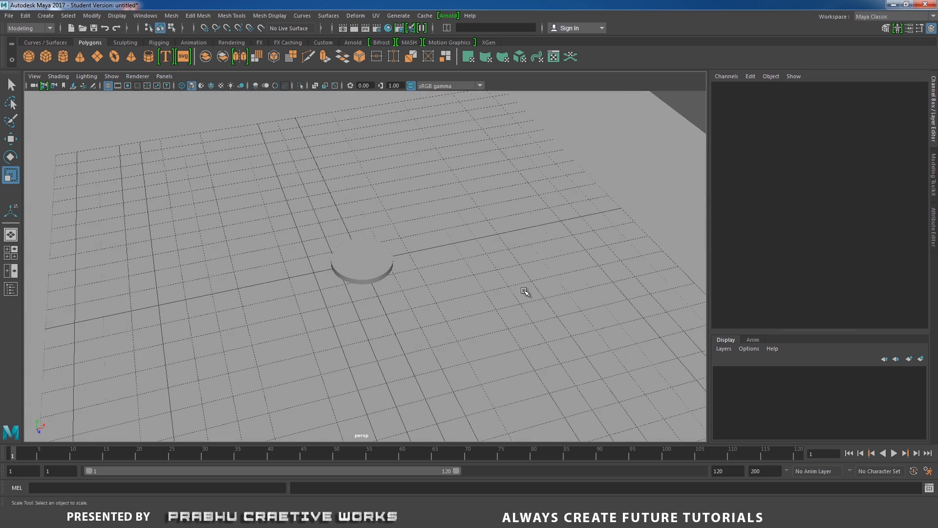
left_click(525, 292)
scroll(418, 293, "up", 4)
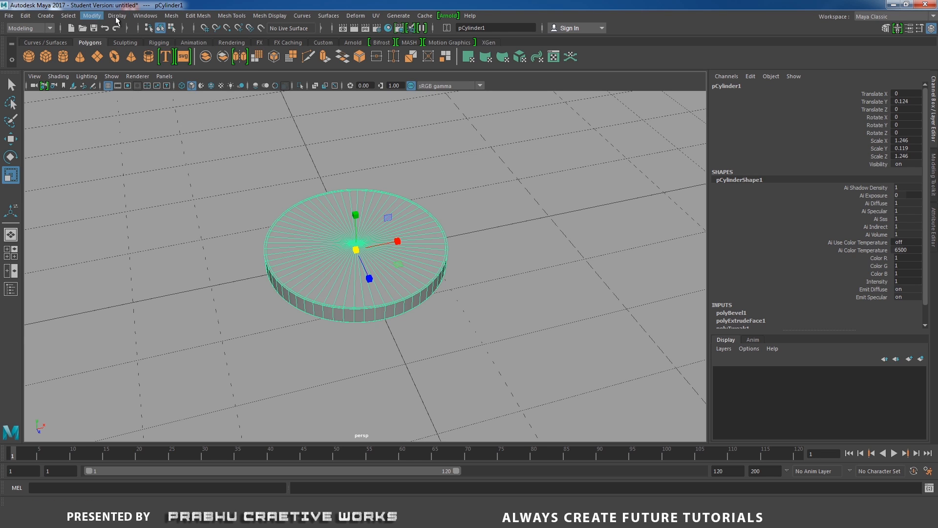
left_click(145, 16)
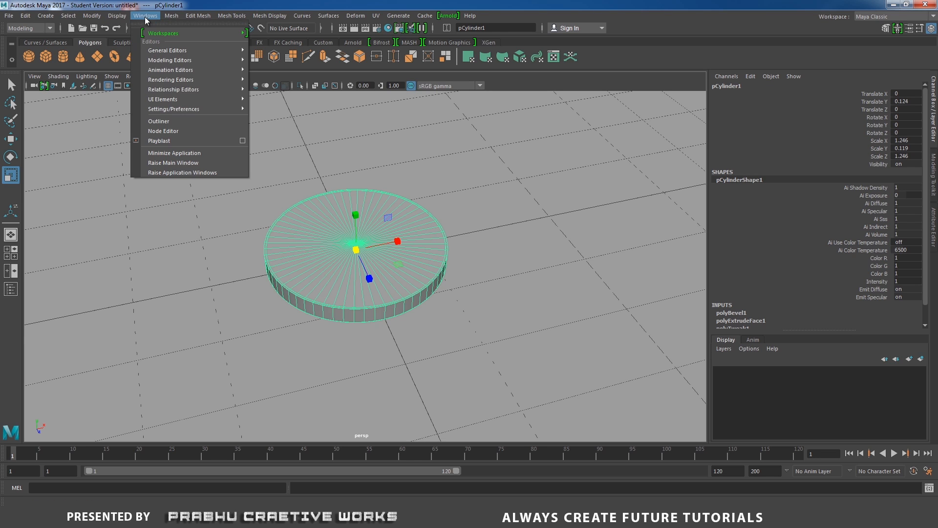
left_click(161, 121)
double_click(163, 176)
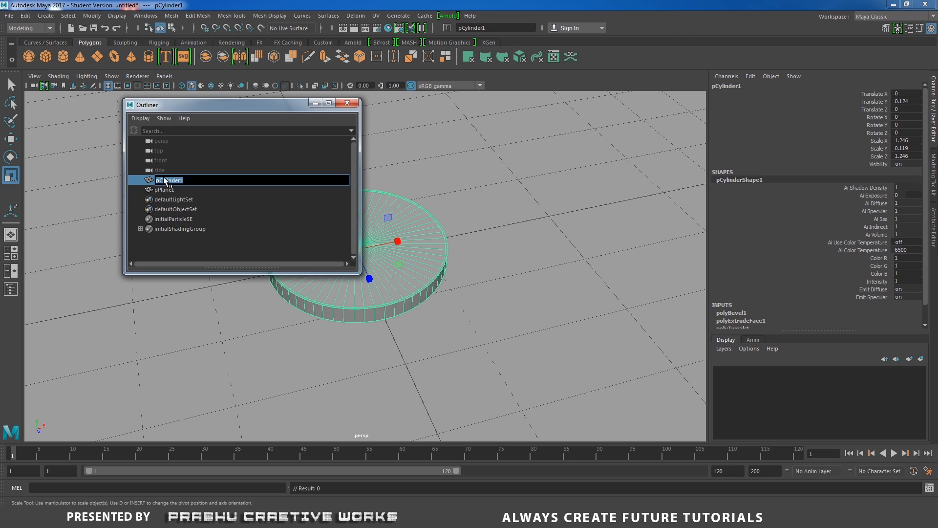
left_click_drag(262, 107, 663, 162)
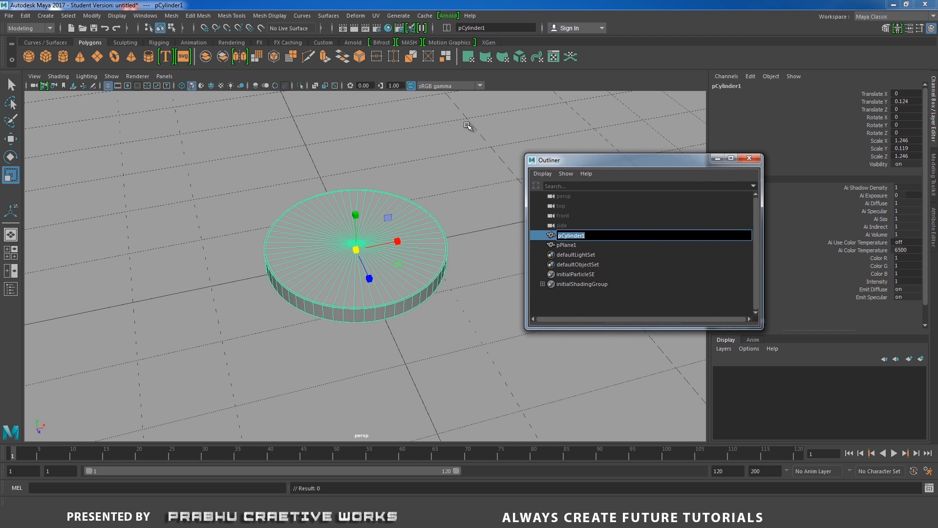
type("d")
type("oin01")
key("Return")
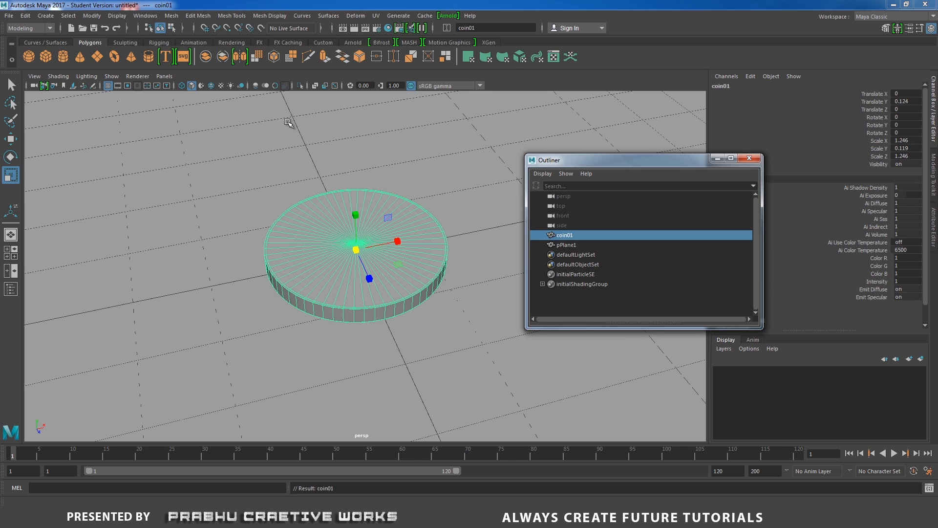
Rename the ground plane as ground01 and minimize the Outliner
left_click(565, 245)
double_click(566, 246)
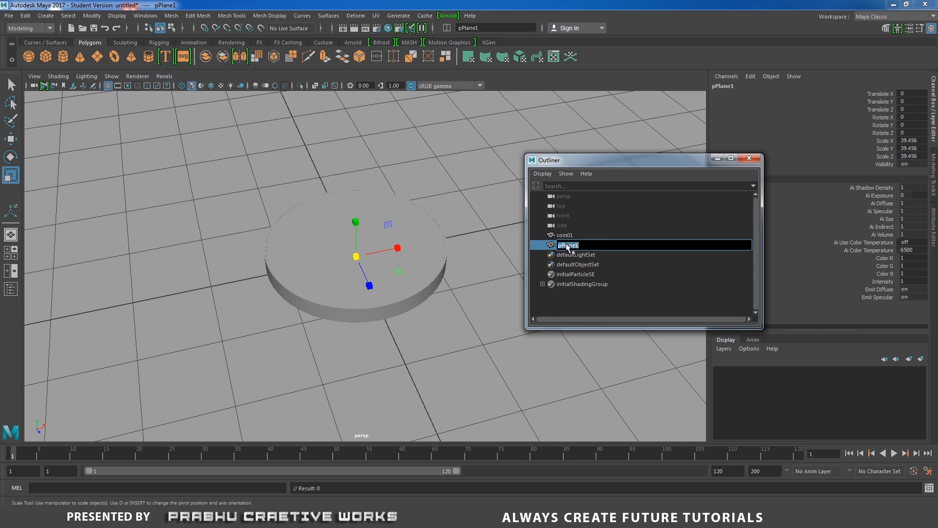
type("ground01")
key("Return")
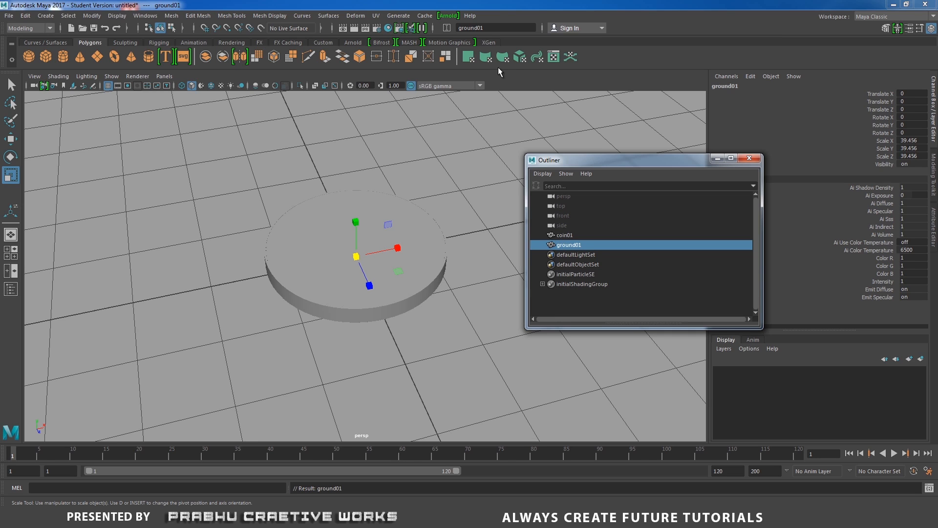
left_click(716, 158)
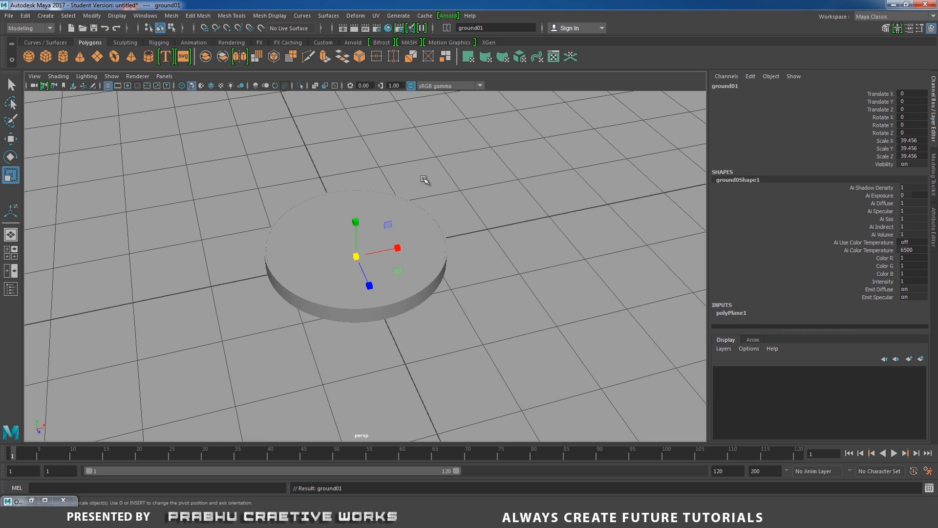
Project planar UVs onto coin01 from the top view camera, using reset settings fitted to the bounding box, and return to the perspective view
left_click(392, 204)
key("space")
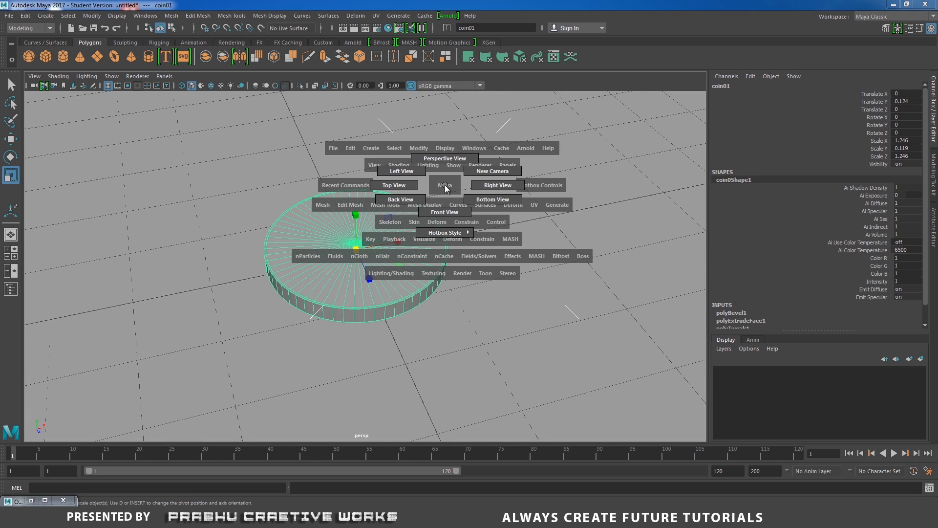
left_click_drag(444, 186, 442, 164)
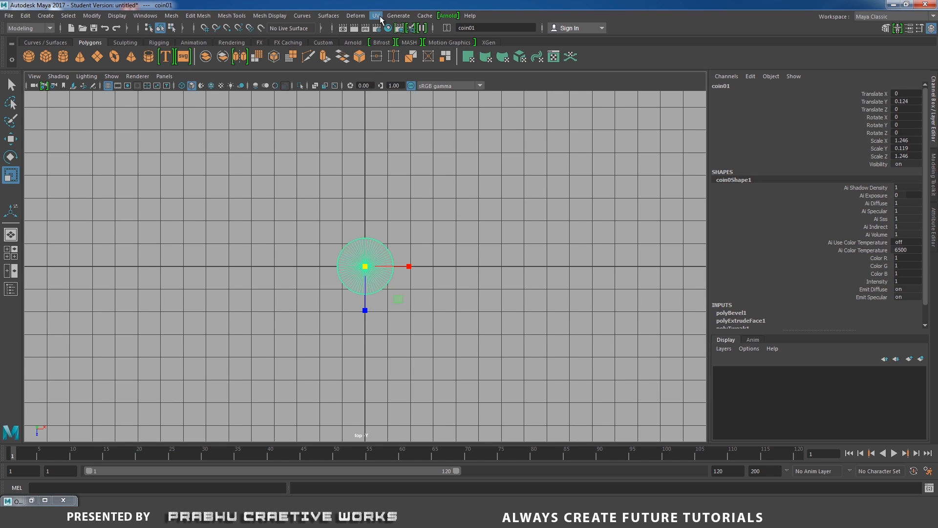
left_click(376, 16)
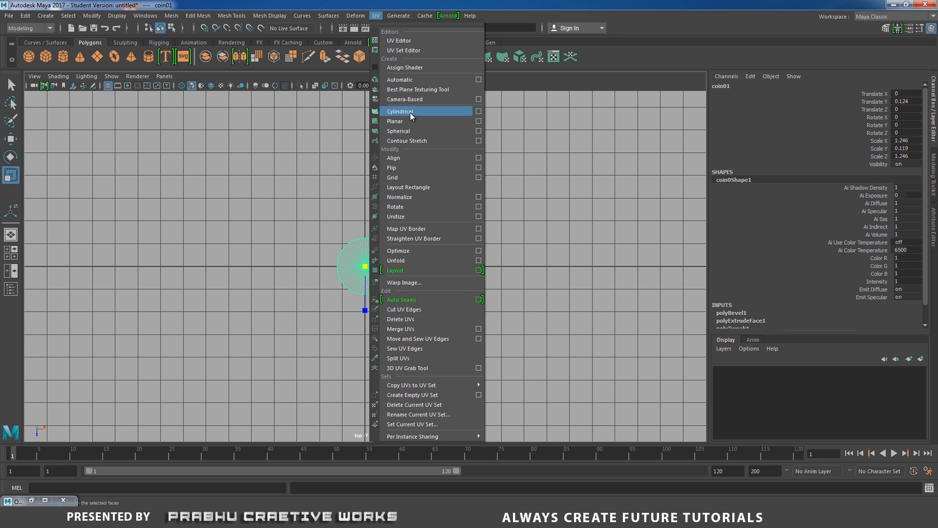
left_click(478, 121)
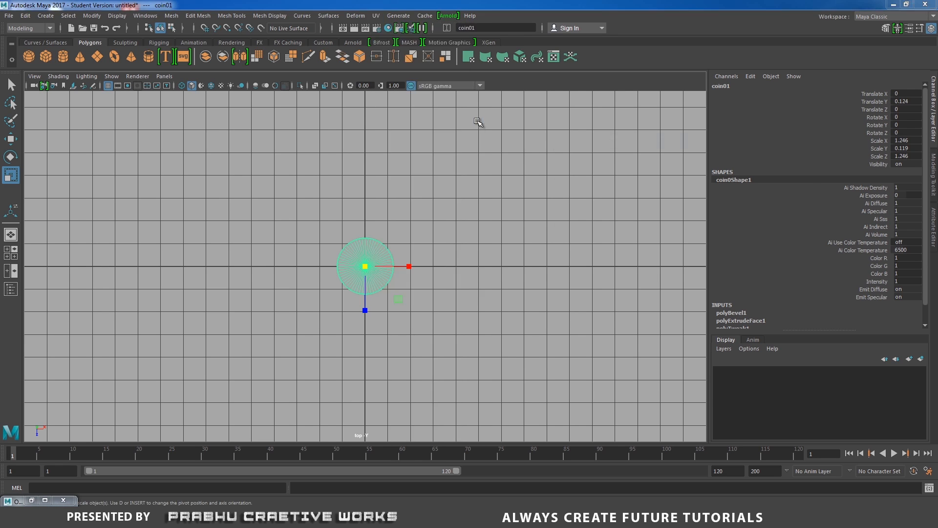
left_click(573, 150)
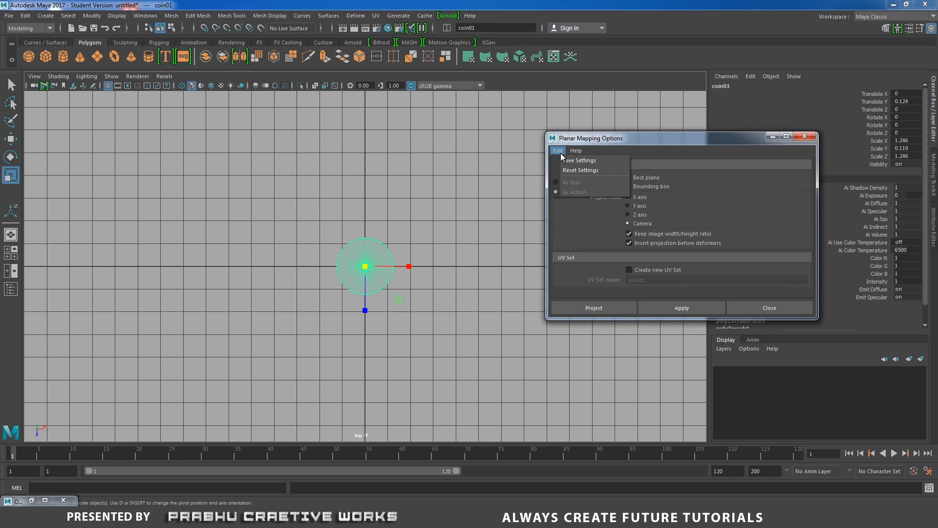
left_click(600, 171)
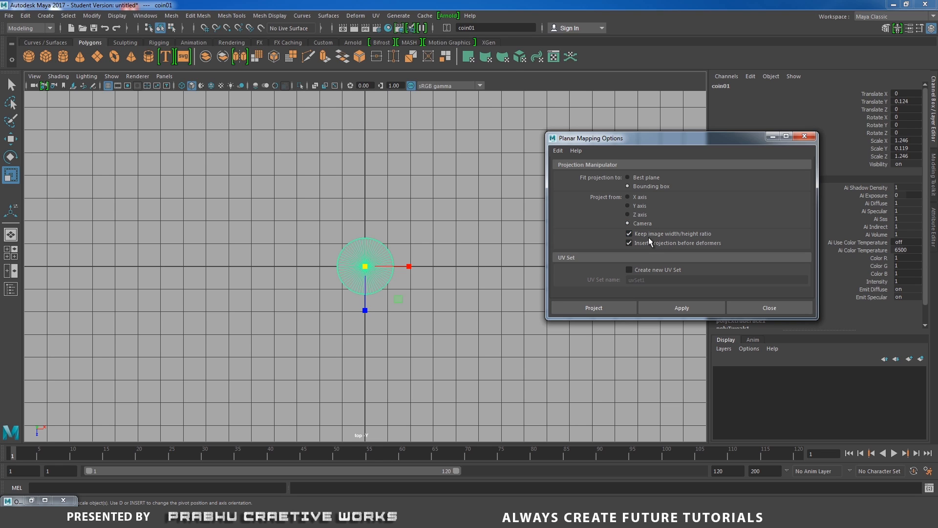
left_click(619, 306)
right_click_drag(380, 236, 434, 221)
key("space")
left_click_drag(380, 262, 388, 231)
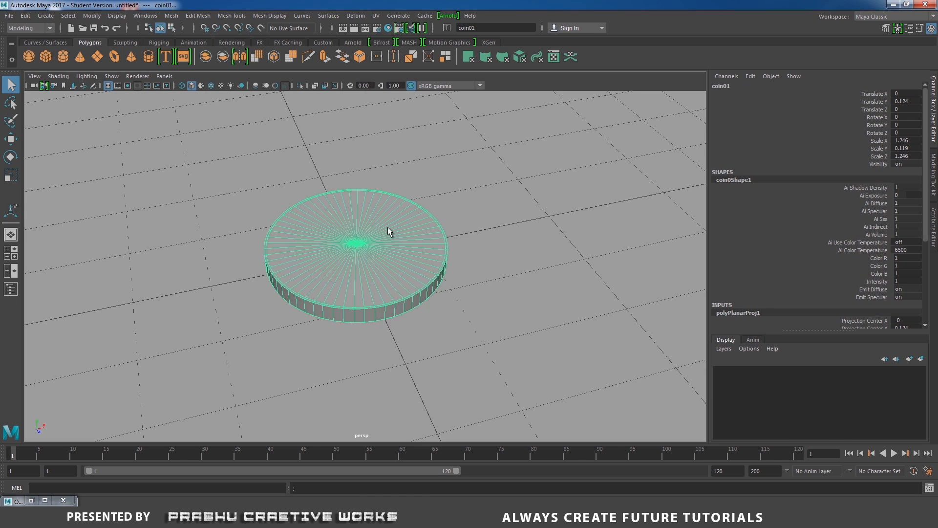
Open the UV Editor beside the coin, show its whole UV layout and turn on shaded UV display
right_click_drag(385, 226, 527, 286, "alt")
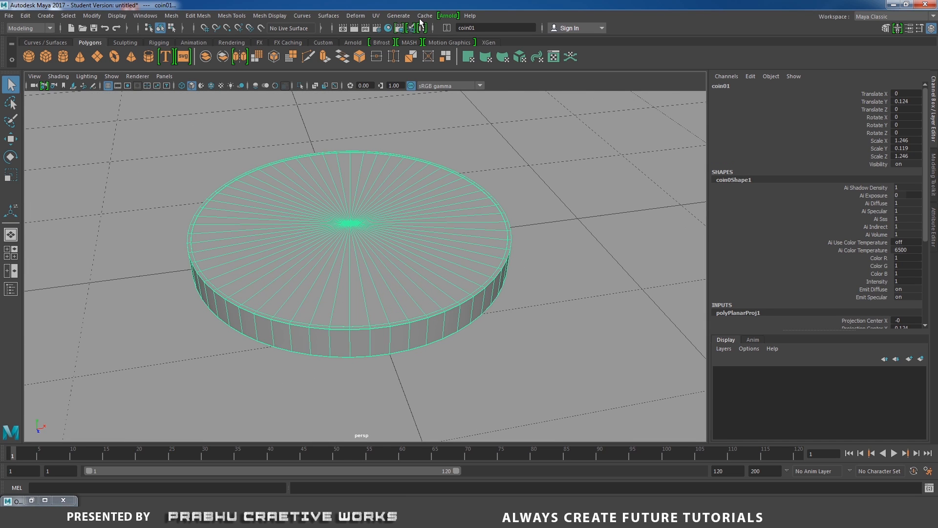
left_click(376, 17)
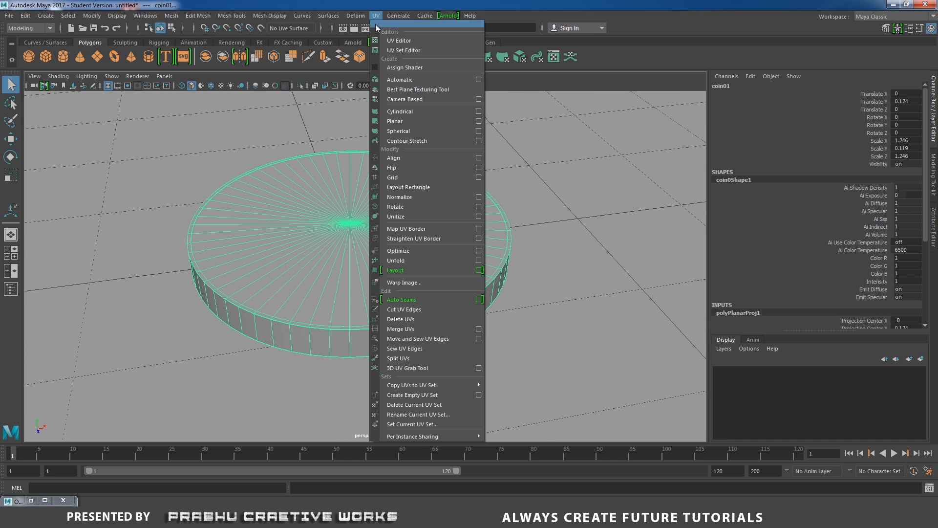
left_click(399, 41)
left_click_drag(432, 106, 724, 100)
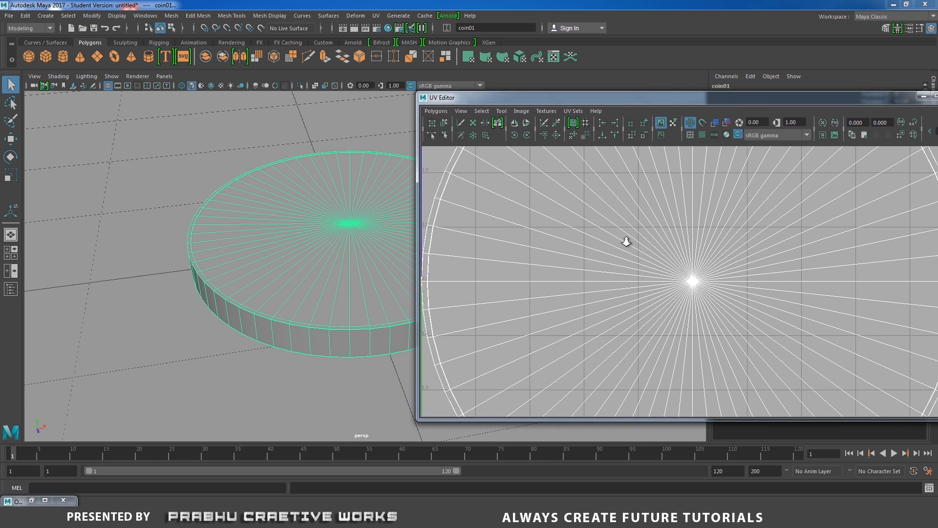
scroll(624, 240, "down", 5)
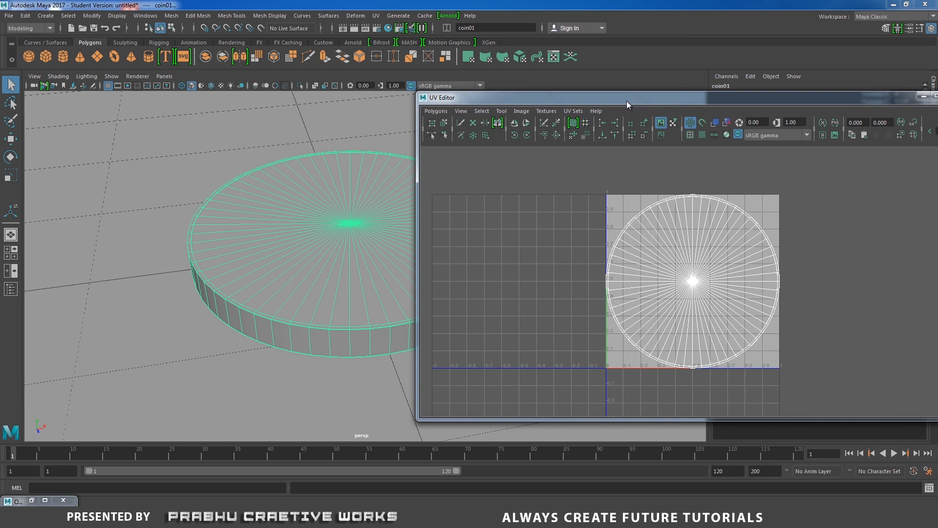
left_click_drag(626, 100, 676, 98)
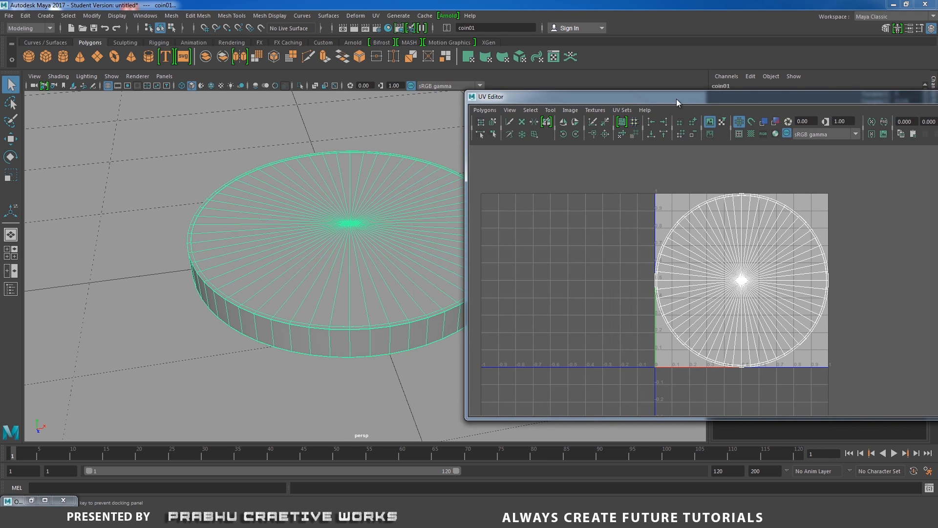
left_click(763, 122)
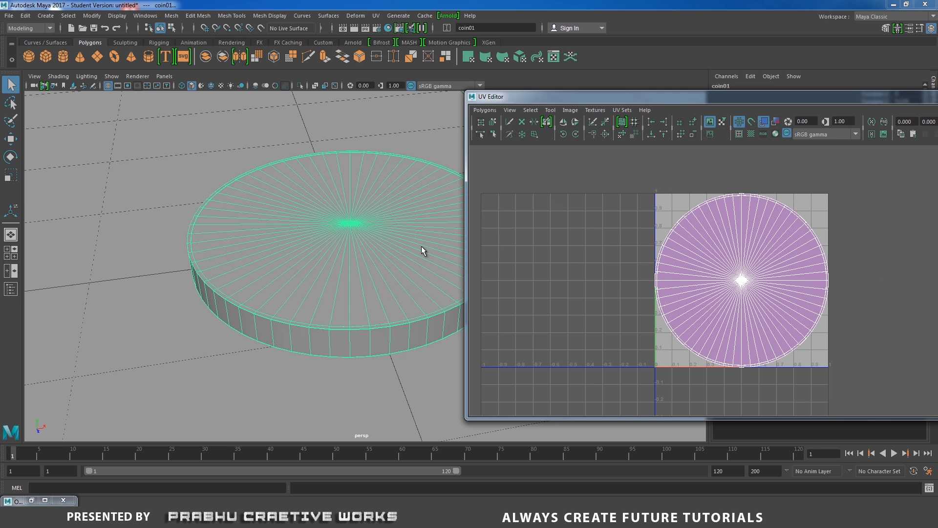
Select the full edge loop along the upper rim of the coin's side wall in edge mode
right_click_drag(421, 245, 296, 220, "alt")
left_click_drag(296, 221, 362, 250, "alt")
scroll(362, 250, "up", 6)
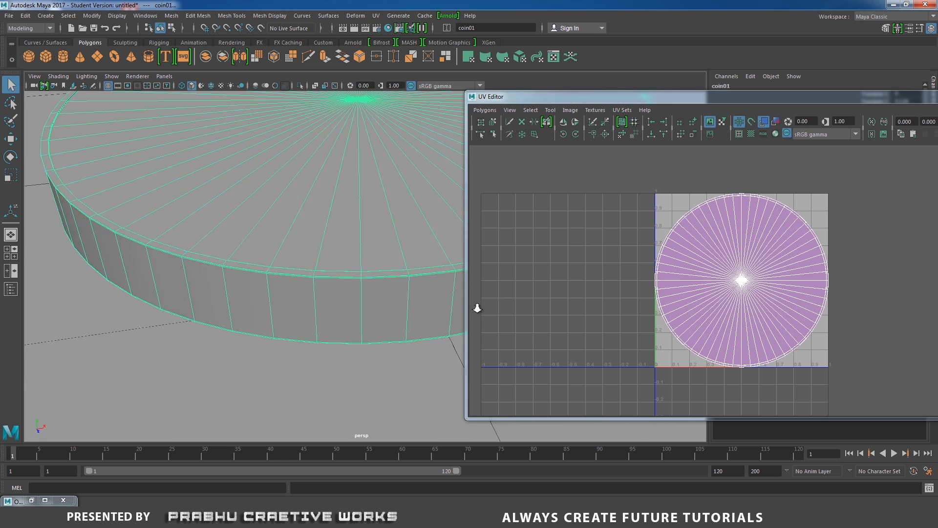
right_click_drag(380, 236, 377, 214)
mouse_move(407, 312)
left_mouse_down("alt")
mouse_move(429, 332)
mouse_move(419, 306)
left_mouse_up("alt")
right_click_drag(419, 306, 331, 230, "alt")
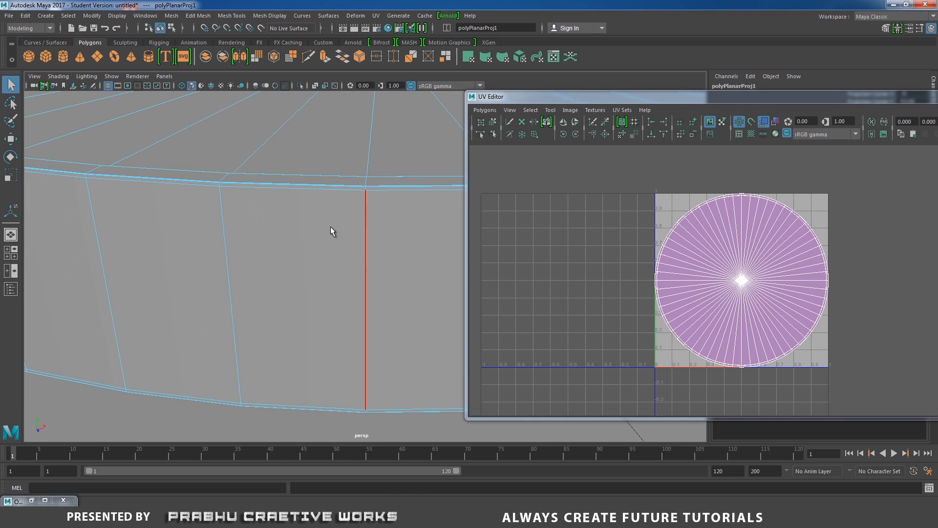
left_click(333, 190)
double_click(333, 190)
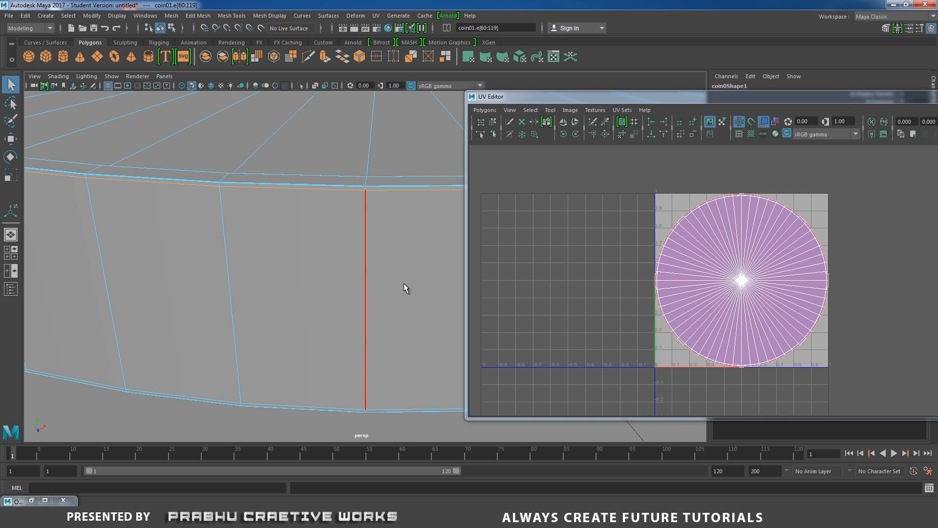
Add the lower rim's edge loop and one vertical side edge to the selection, and cut the UVs along these edges
left_click_drag(405, 287, 217, 271, "alt")
double_click(346, 248, "shift")
right_click_drag(218, 270, 253, 295, "alt")
left_click_drag(254, 295, 383, 291, "alt")
right_click_drag(383, 291, 411, 274, "alt")
left_click_drag(412, 274, 268, 308, "alt")
scroll(248, 292, "up", 2)
left_click(248, 292, "shift")
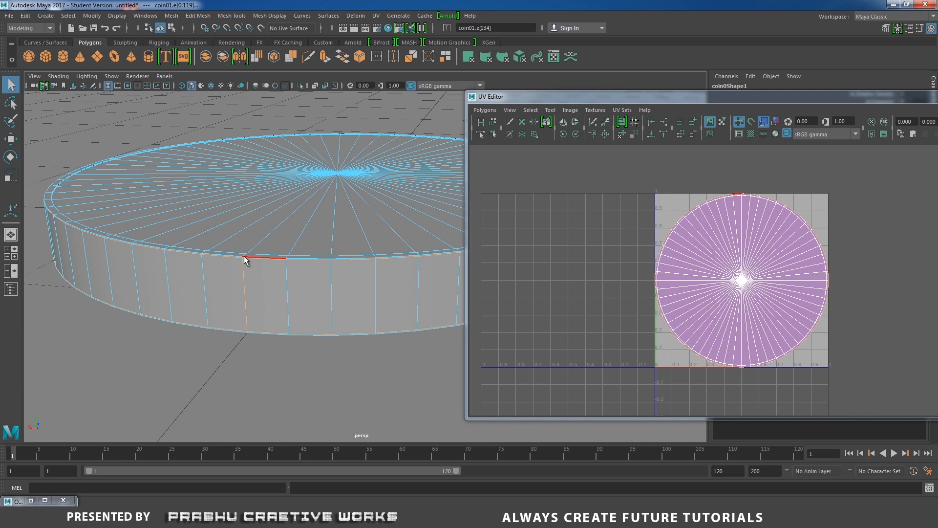
left_click_drag(243, 272, 315, 272, "alt")
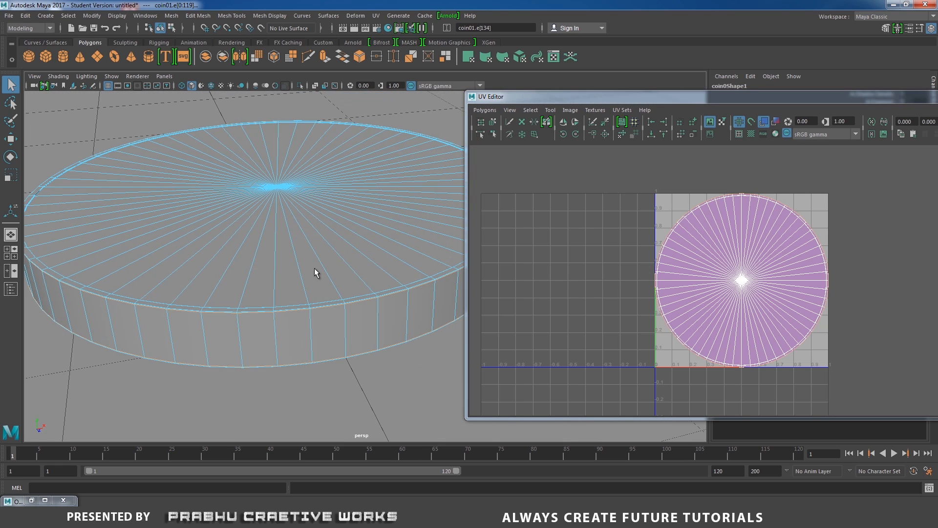
left_click(585, 133)
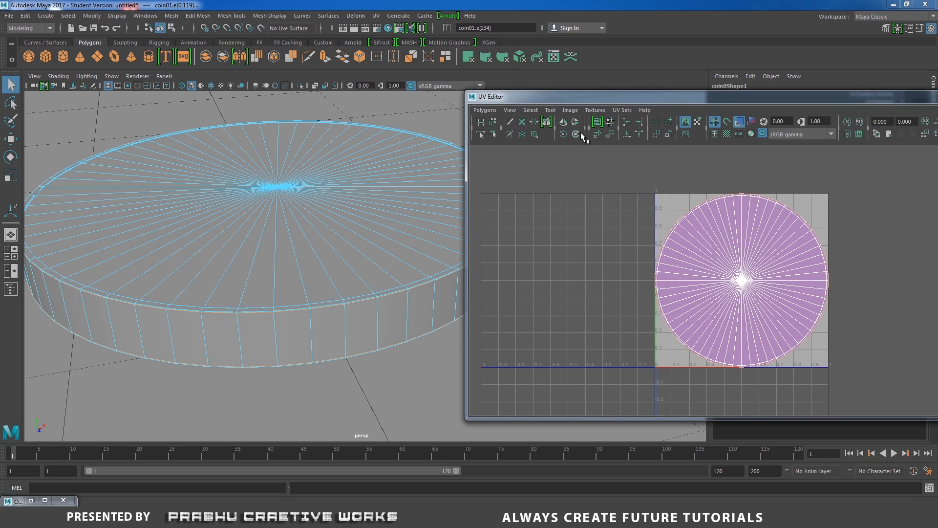
left_click(586, 132)
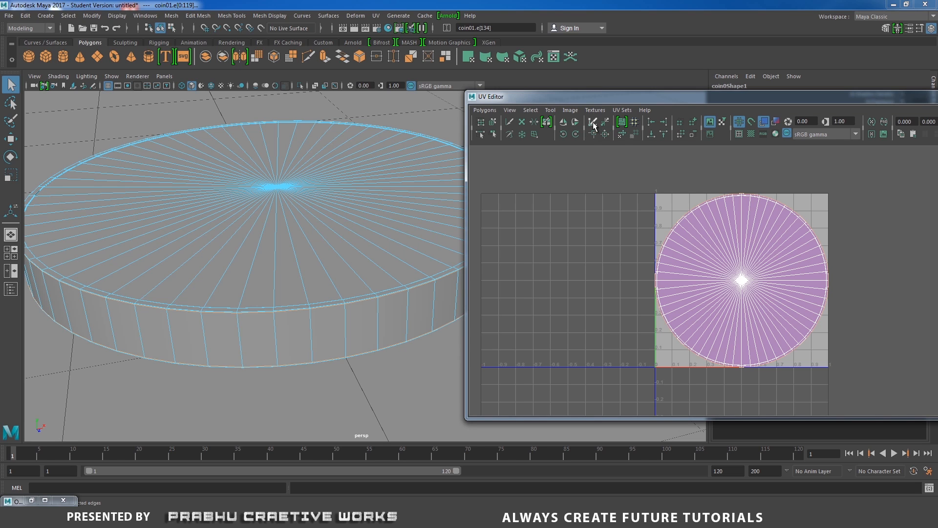
Select the UV shell of the coin's top face and move it out of the 0-1 UV square
right_click_drag(765, 242, 805, 243)
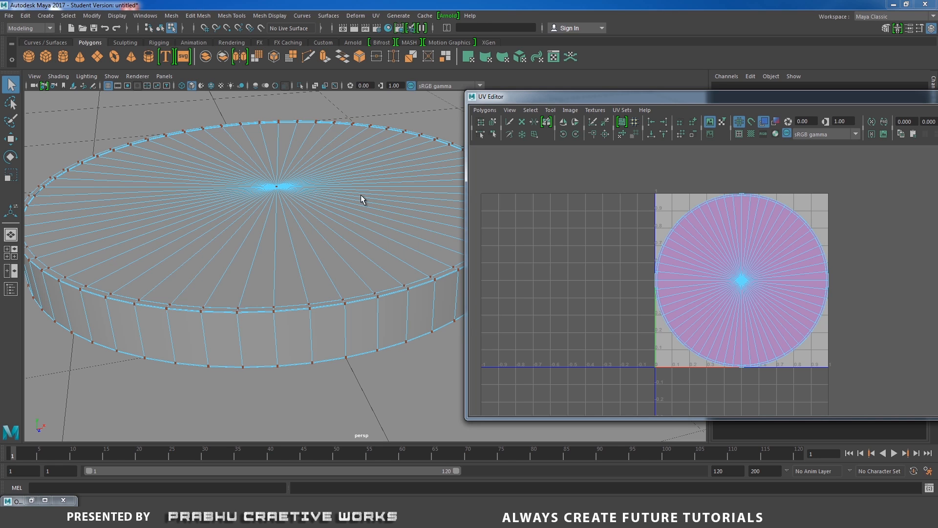
left_click(276, 188)
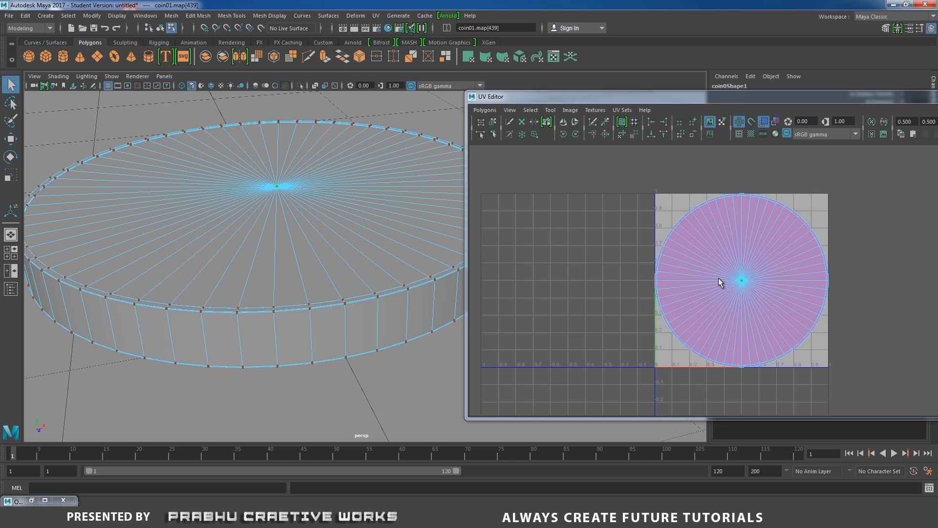
right_click_drag(719, 279, 750, 270, "ctrl")
key("w")
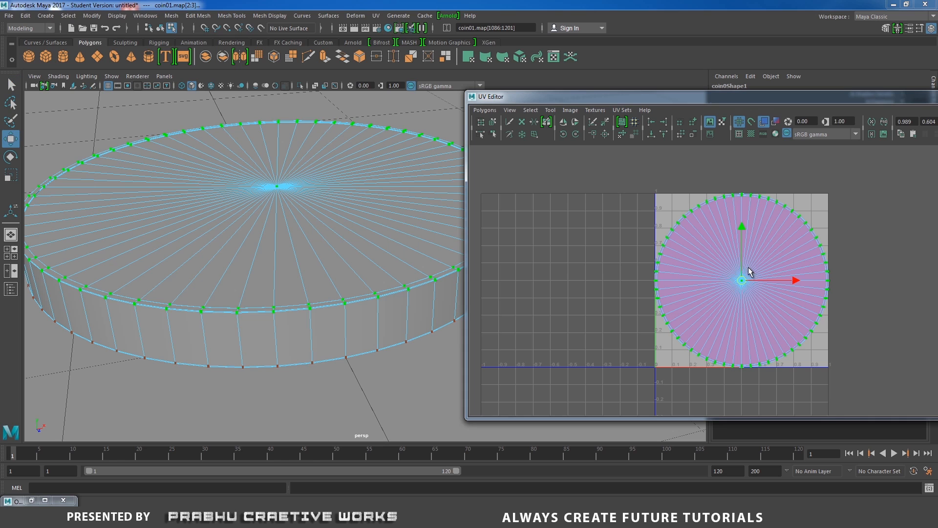
left_click_drag(741, 282, 525, 223)
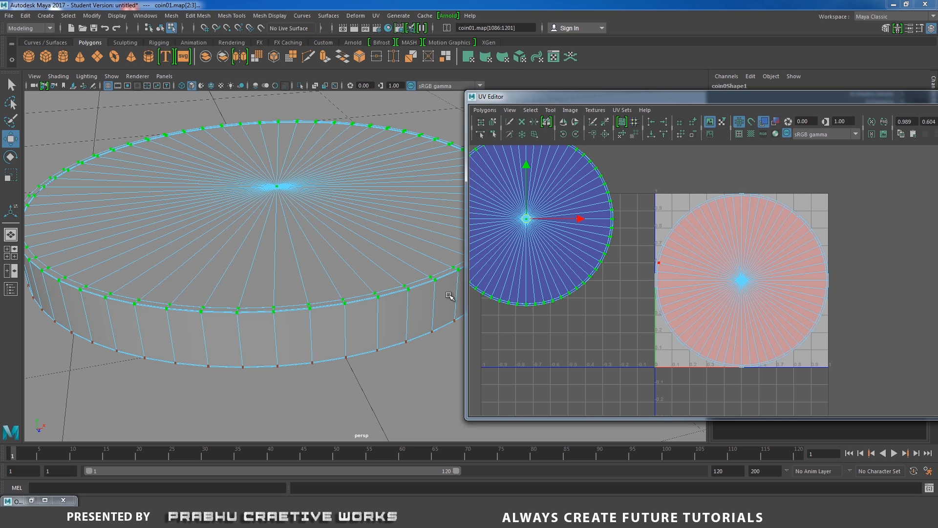
Select the whole UV shell of the coin's bottom face and move it out of the 0-1 UV square, opposite the top-face shell
left_click(742, 282)
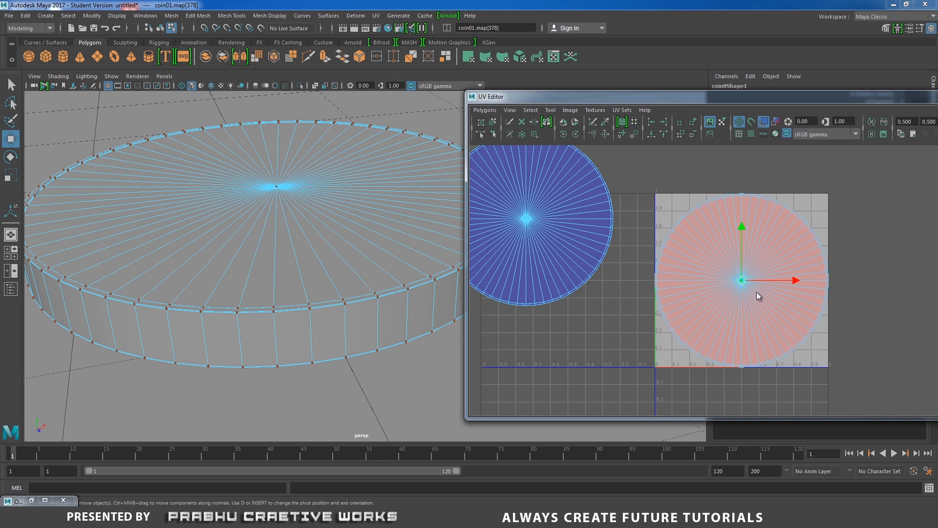
right_click_drag(756, 292, 791, 279)
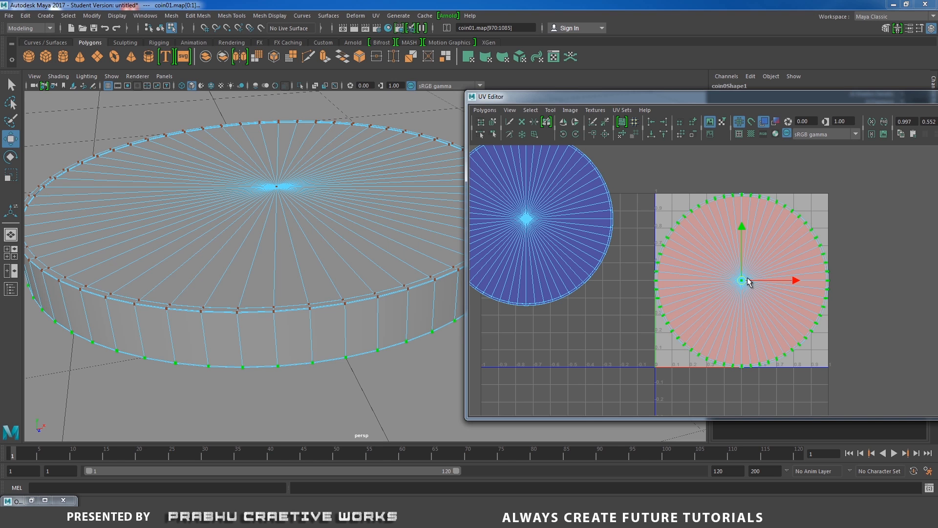
left_click_drag(760, 289, 937, 249)
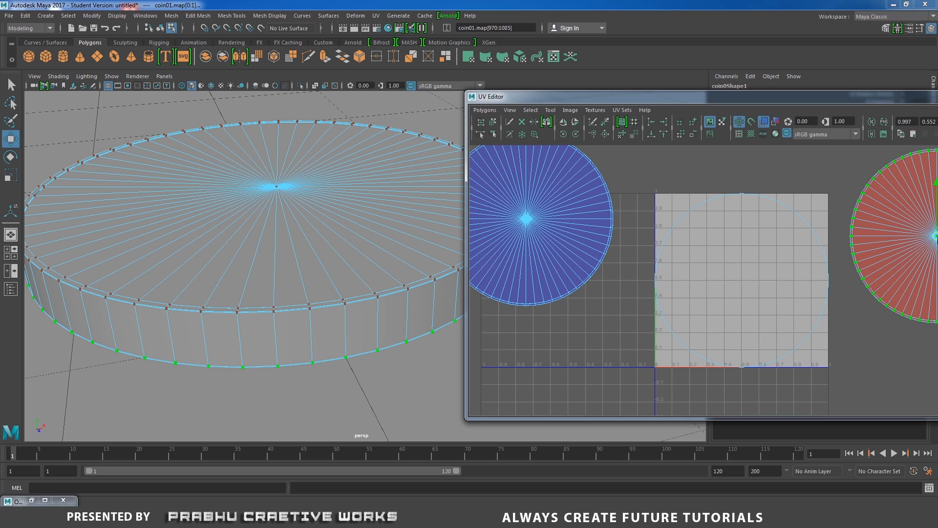
Select the side wall's UVs left in the 0-1 square, reset the Unfold UVs options to defaults and unfold them
scroll(682, 274, "down", 3)
scroll(672, 261, "up", 2)
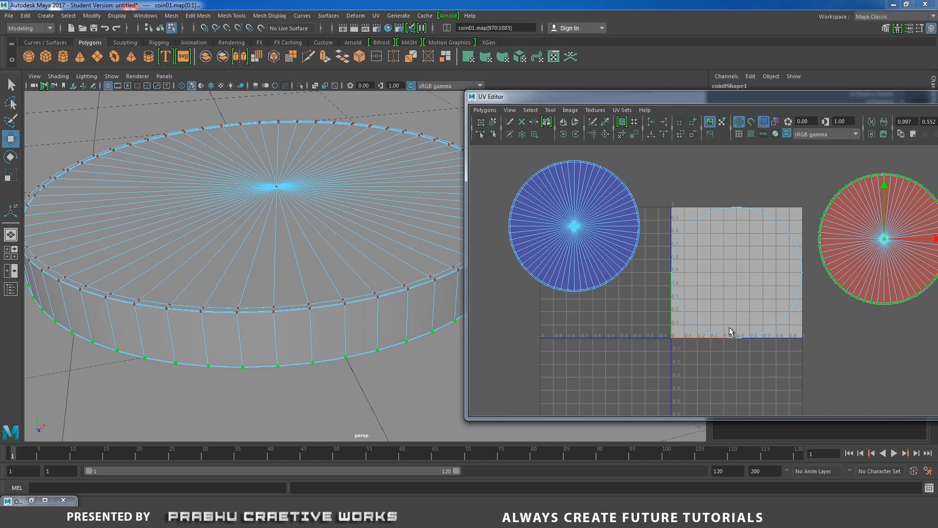
right_click_drag(718, 269, 756, 272)
left_click_drag(683, 203, 811, 359)
middle_click_drag(786, 358, 765, 353, "alt")
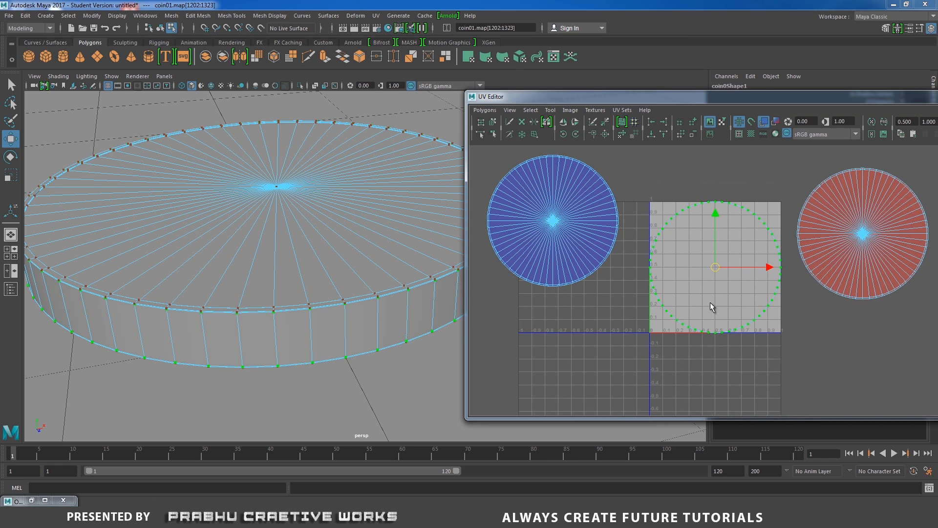
right_click_drag(710, 302, 727, 282, "shift")
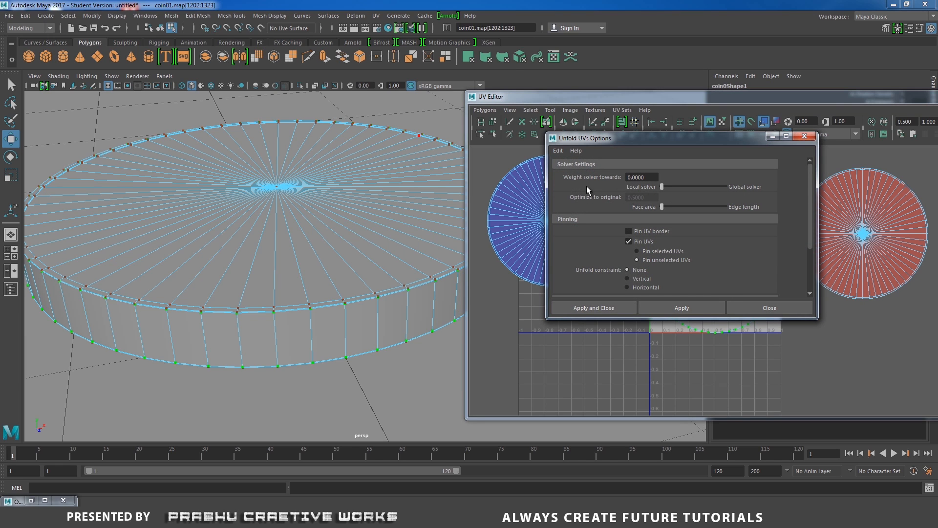
left_click(559, 152)
left_click(572, 170)
left_click(592, 307)
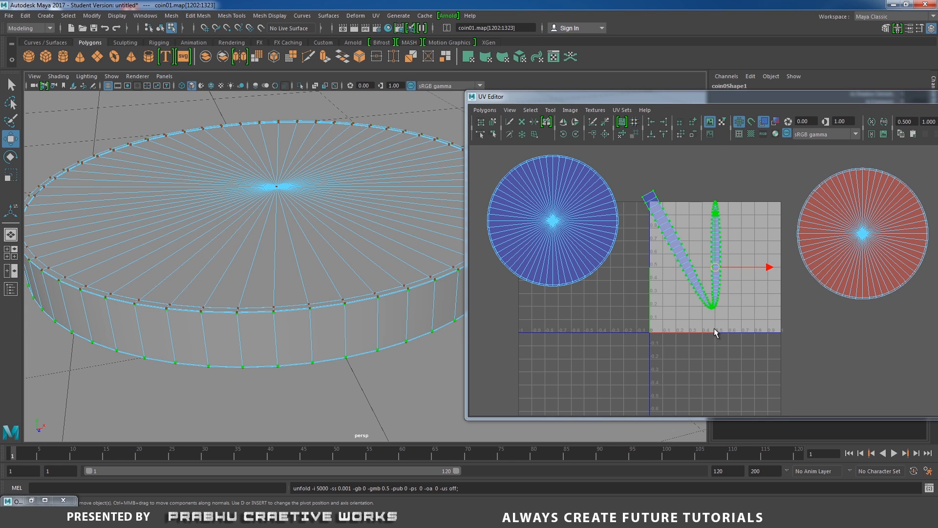
Rotate the unfolded V-shaped side shell until its longer arm is horizontal, and move it below the 0-1 UV square
left_click_drag(718, 266, 729, 343)
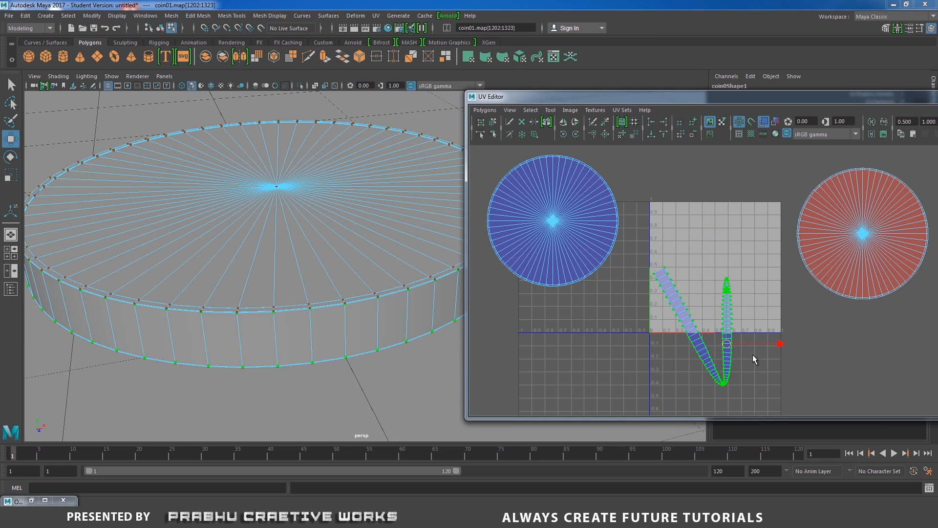
middle_click_drag(730, 314, 721, 221, "alt")
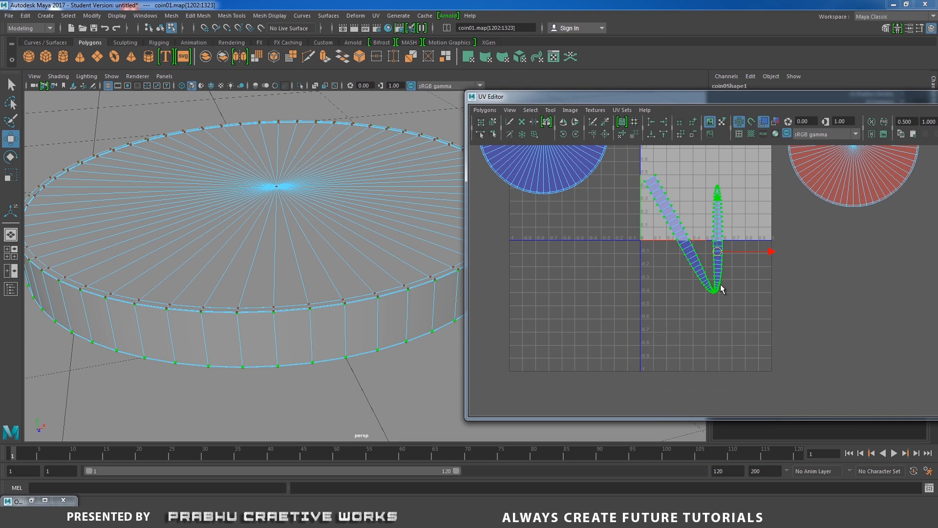
key("e")
left_click_drag(659, 283, 713, 274)
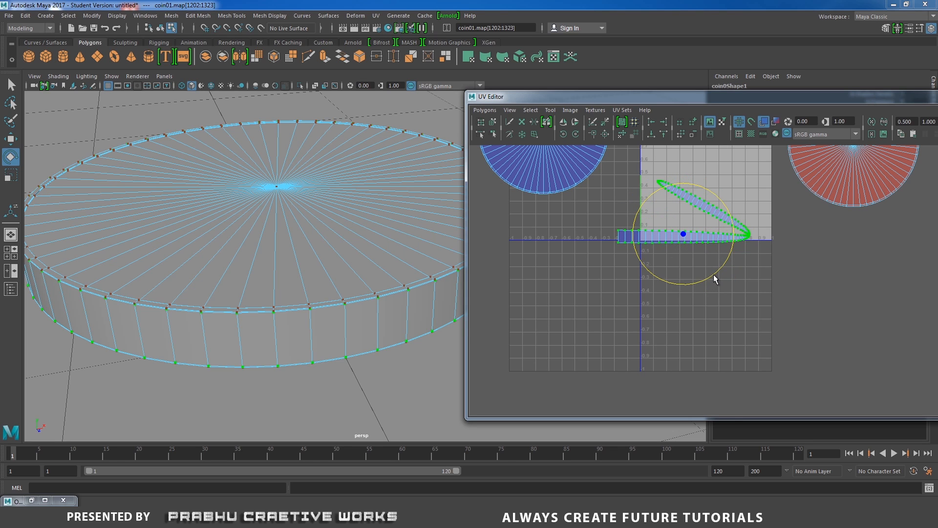
key("w")
left_click_drag(679, 231, 597, 291)
scroll(670, 317, "up", 2)
left_click(691, 292)
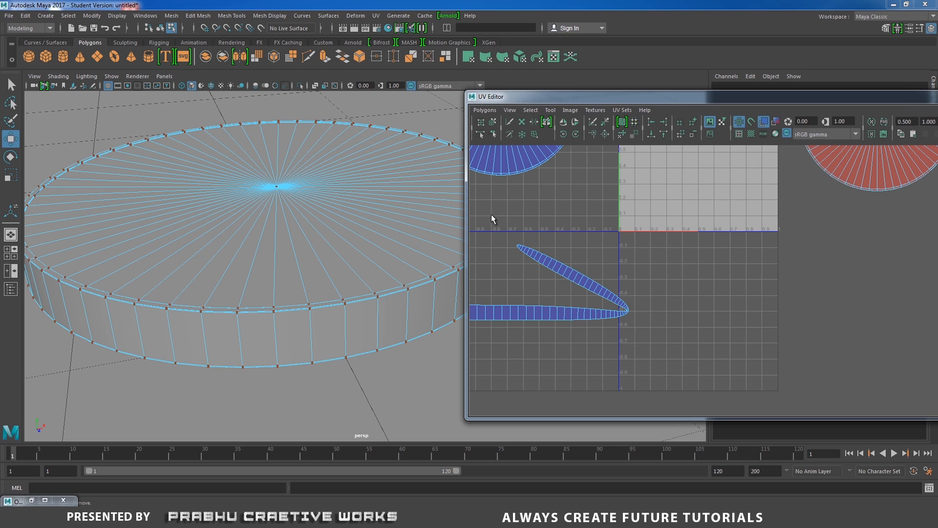
Select the side shell's slanted shorter arm, swing it level and move it in line with the longer arm
left_click_drag(497, 220, 637, 298)
middle_click_drag(638, 298, 710, 251, "alt")
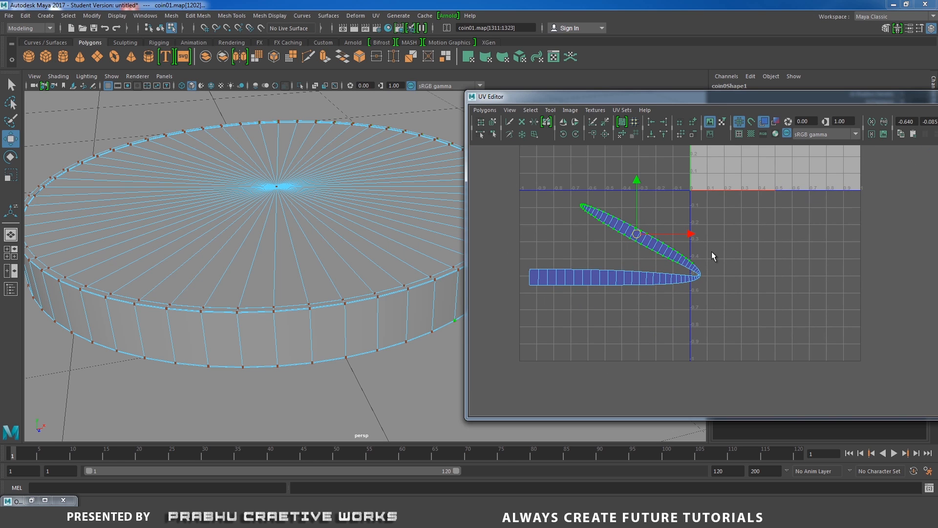
key("e")
left_click_drag(670, 199, 657, 314)
key("w")
left_click_drag(639, 236, 791, 262)
key("e")
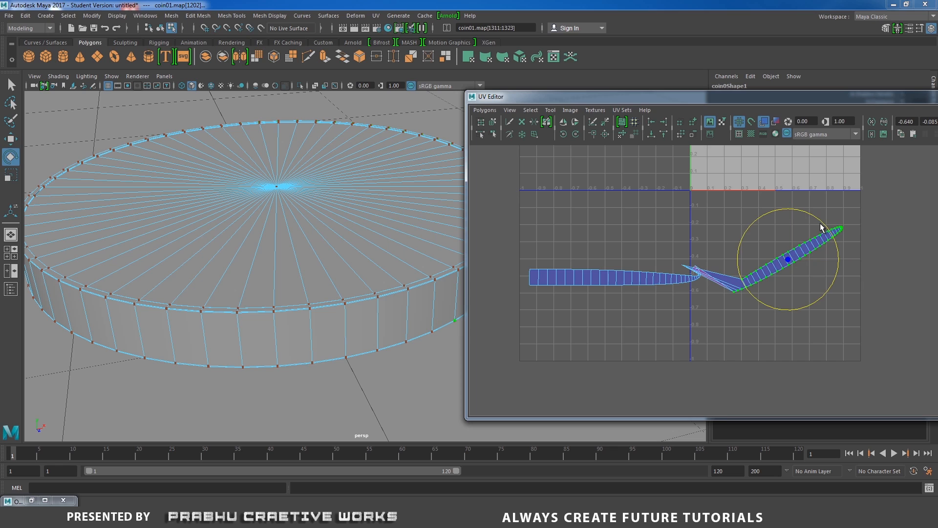
left_click_drag(823, 227, 825, 249)
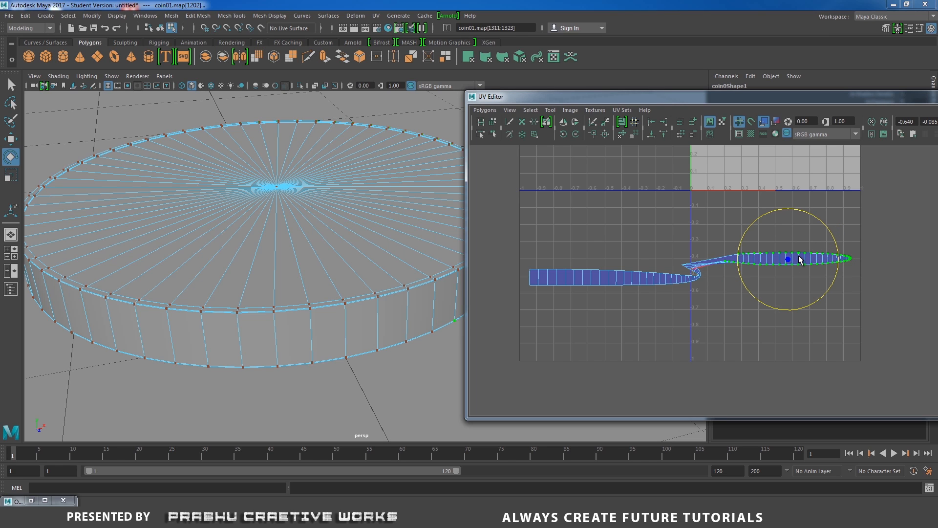
key("w")
left_click_drag(788, 259, 820, 272)
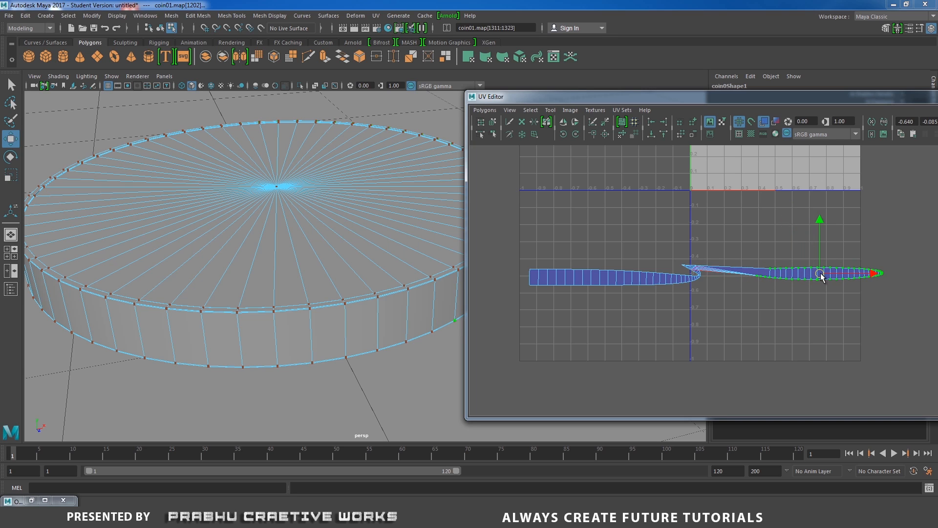
Select all UVs of the side shell and unfold them into one continuous strip
right_click_drag(582, 254, 530, 235, "alt")
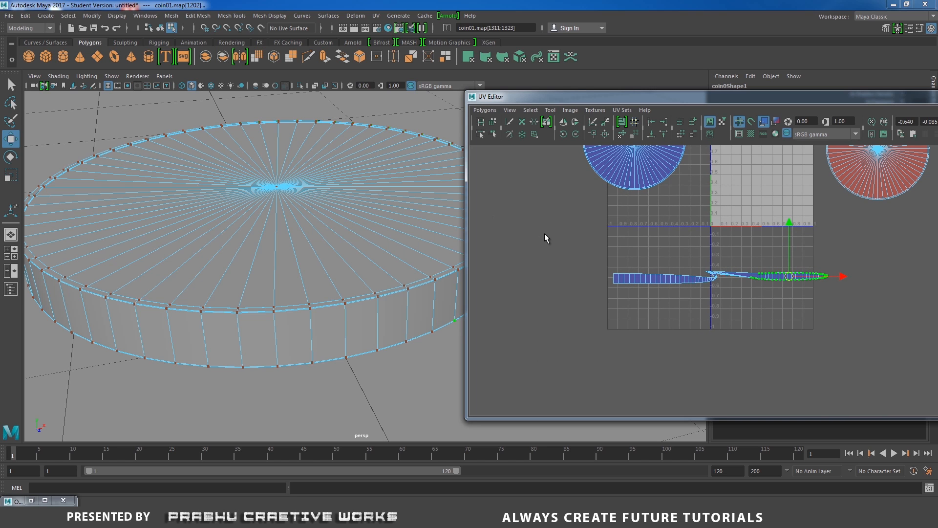
left_click_drag(530, 229, 864, 312)
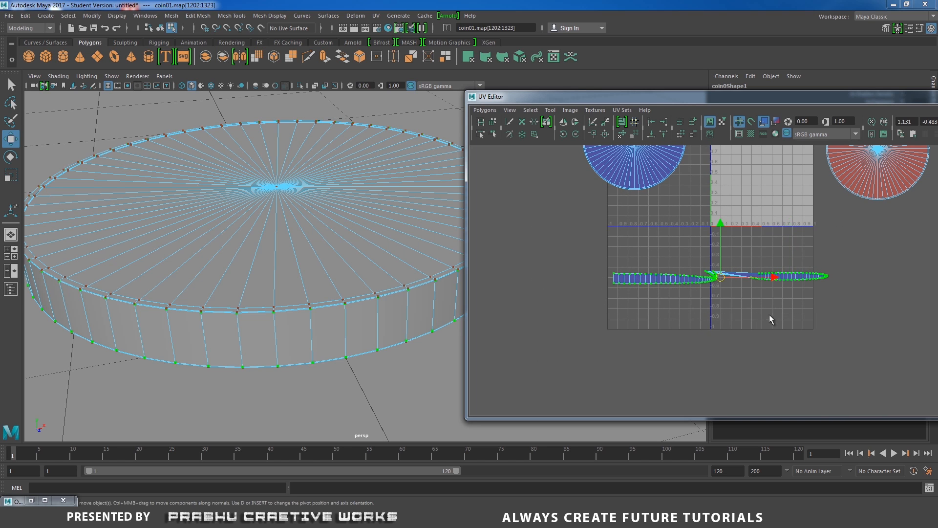
right_click_drag(763, 306, 804, 293, "shift")
left_click(806, 298)
Select the UVs at the side strip's pointed end and unfold them to open up the taper
scroll(798, 292, "up", 2)
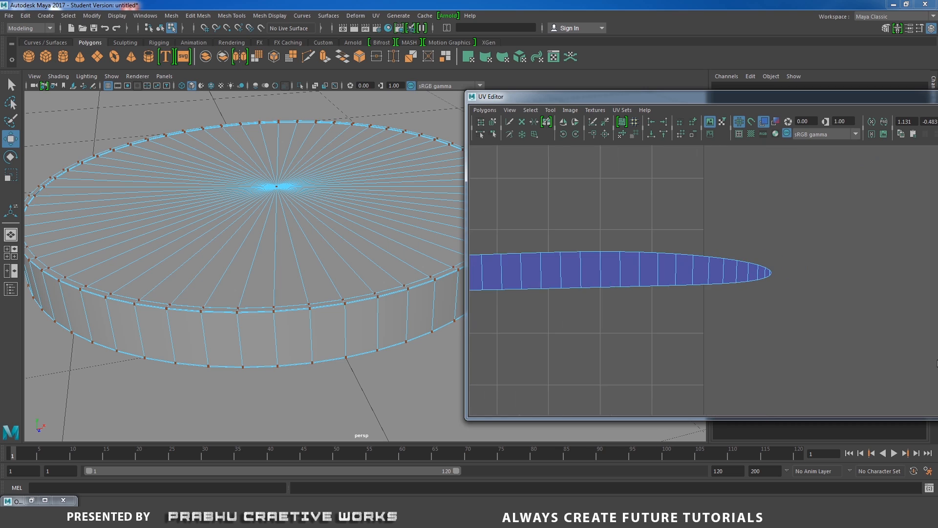
left_click_drag(657, 236, 819, 307)
right_click_drag(772, 323, 793, 233, "shift")
scroll(793, 282, "down", 4)
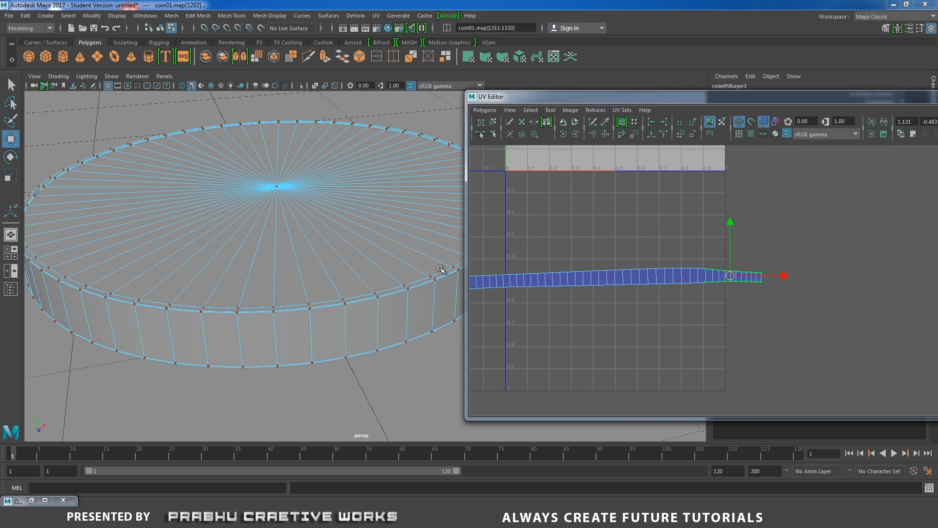
scroll(704, 309, "up", 1)
middle_click_drag(703, 310, 661, 304, "alt")
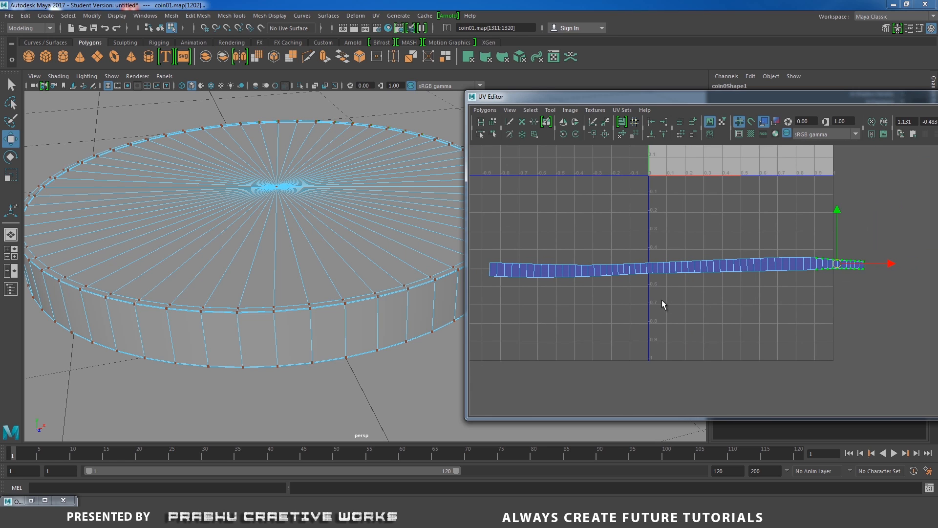
right_click_drag(687, 263, 664, 249)
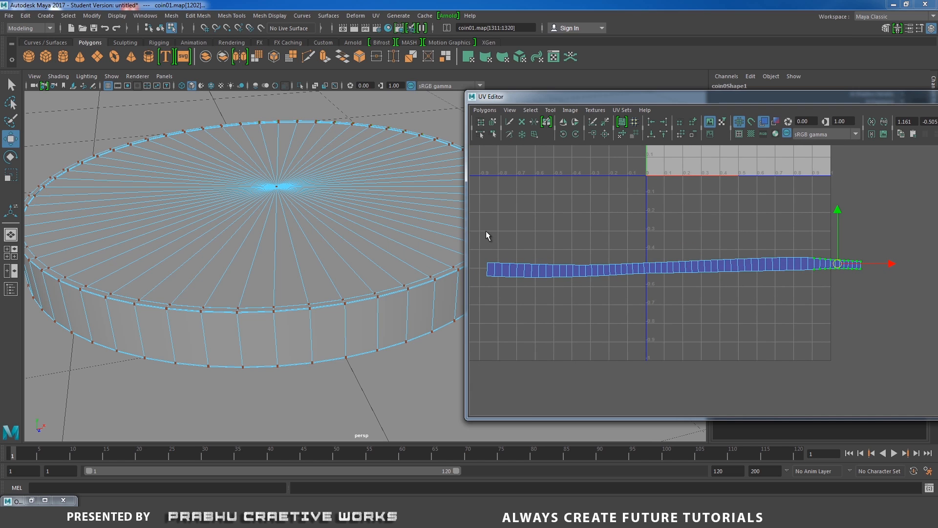
Straighten the side strip by aligning its upper-edge UVs to maximum V and its lower-edge UVs to minimum V
left_click_drag(477, 239, 903, 265)
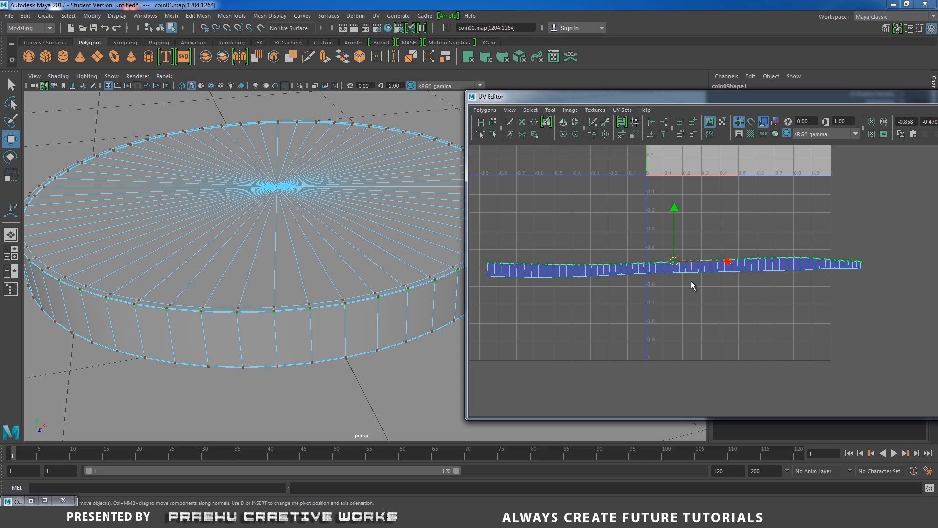
left_click(664, 136)
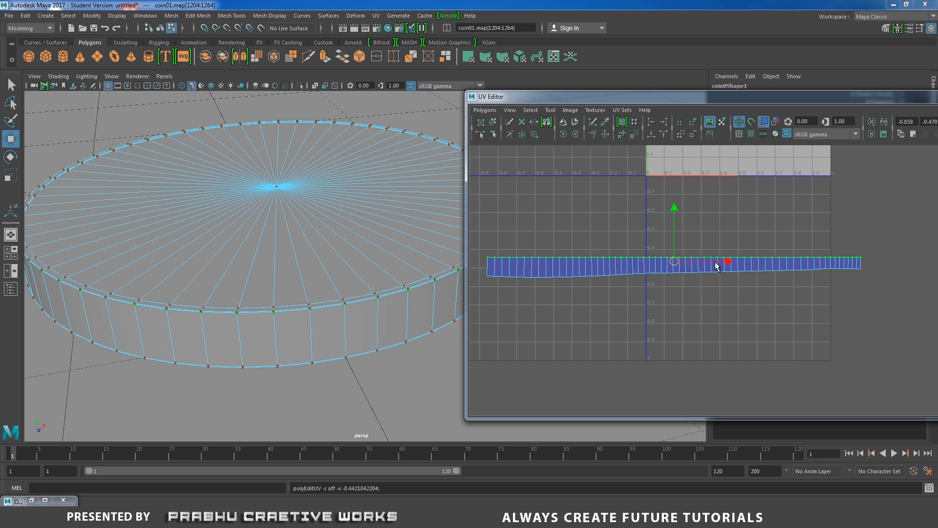
left_click_drag(485, 266, 884, 292)
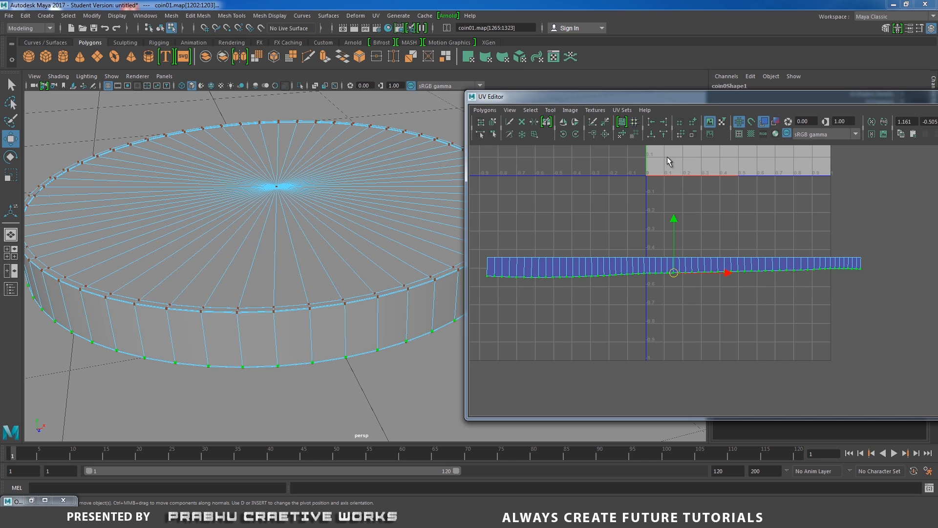
left_click(654, 136)
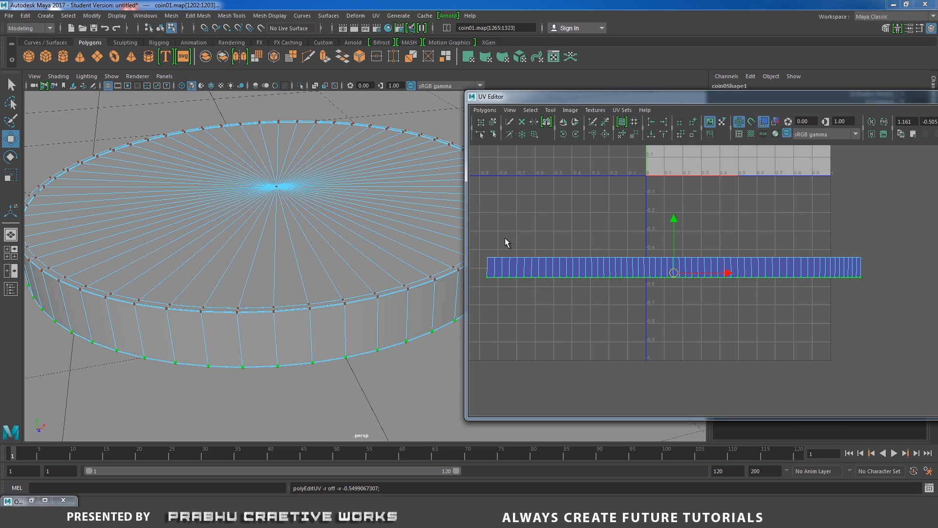
Try unfolding the whole straightened side strip, and undo that unfold
left_click_drag(479, 233, 881, 315)
right_click_drag(748, 315, 752, 267, "shift")
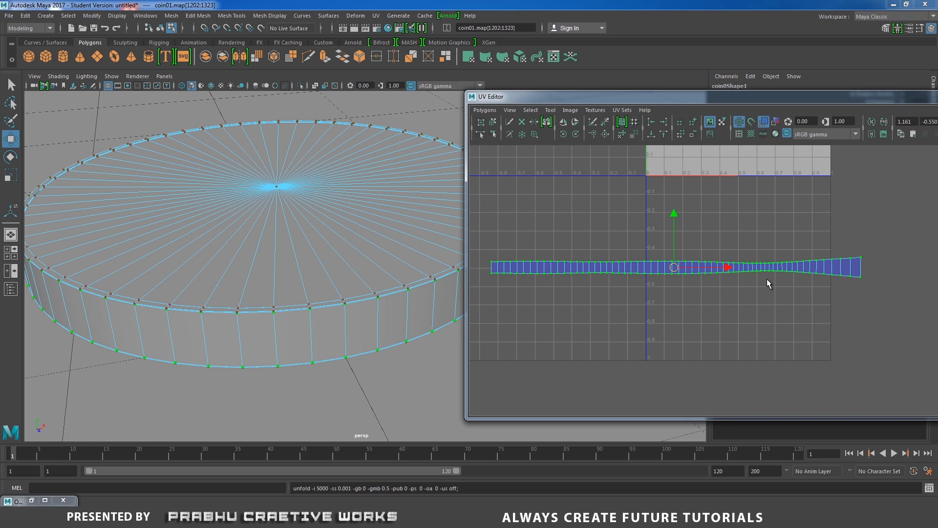
key("ctrl+z")
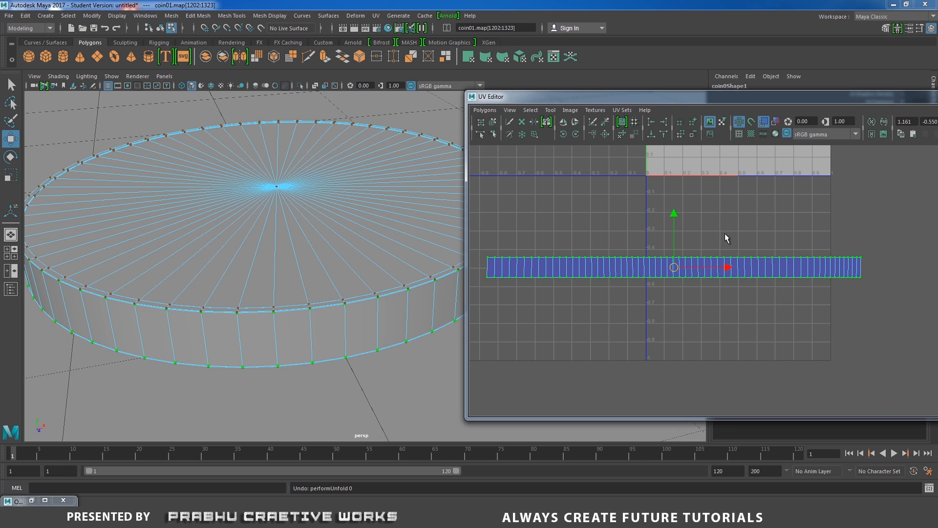
Shift the narrower-spaced end section of the side strip outward along U, and unfold the whole strip to even out its spacing
left_click_drag(723, 232, 895, 306)
middle_click_drag(730, 289, 653, 280, "alt")
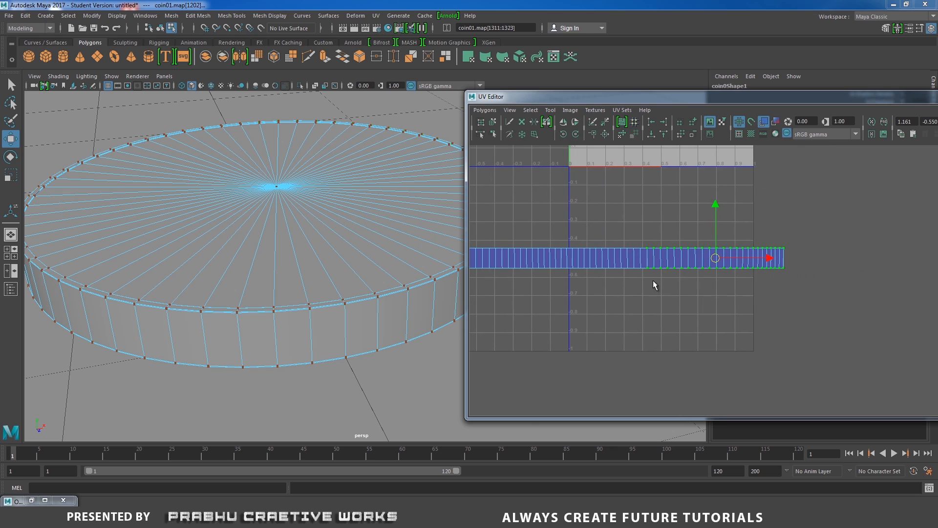
scroll(733, 302, "down", 3)
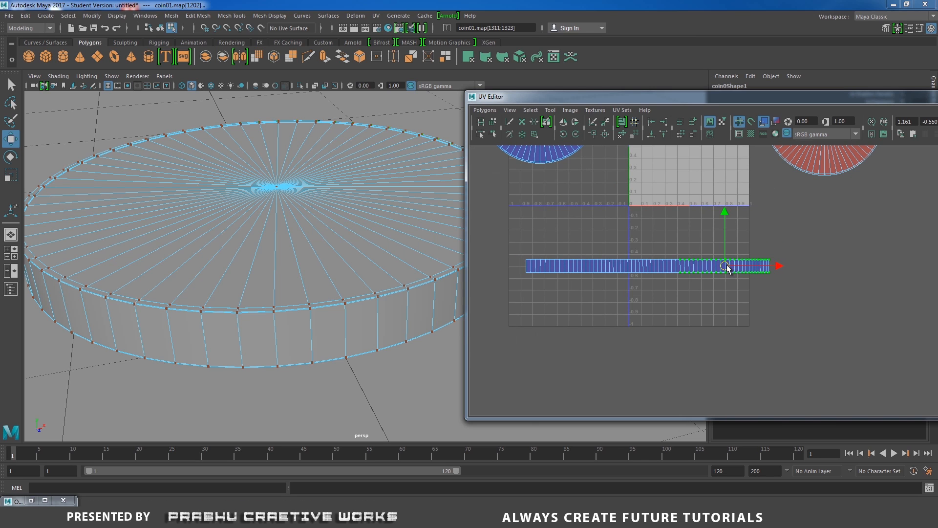
left_click_drag(726, 265, 748, 266)
left_click_drag(507, 237, 814, 289)
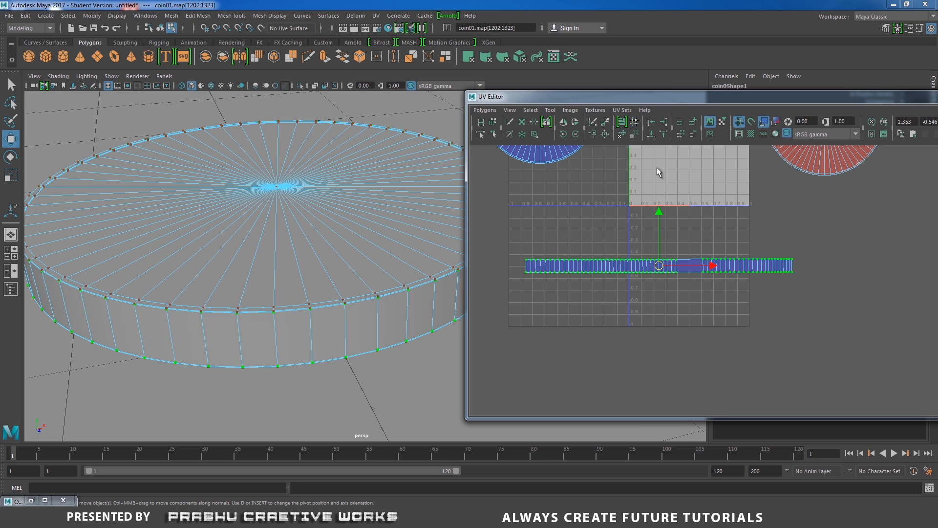
right_click_drag(699, 271, 697, 243)
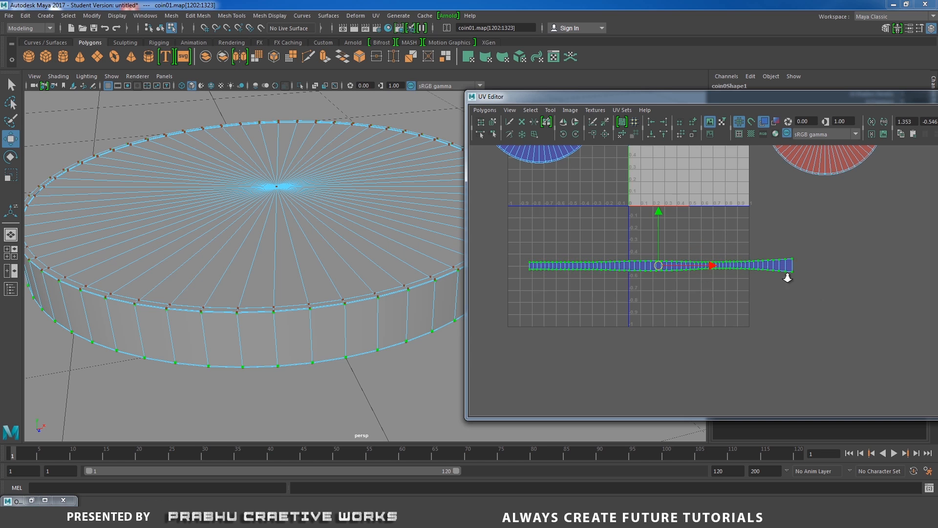
scroll(645, 263, "up", 3)
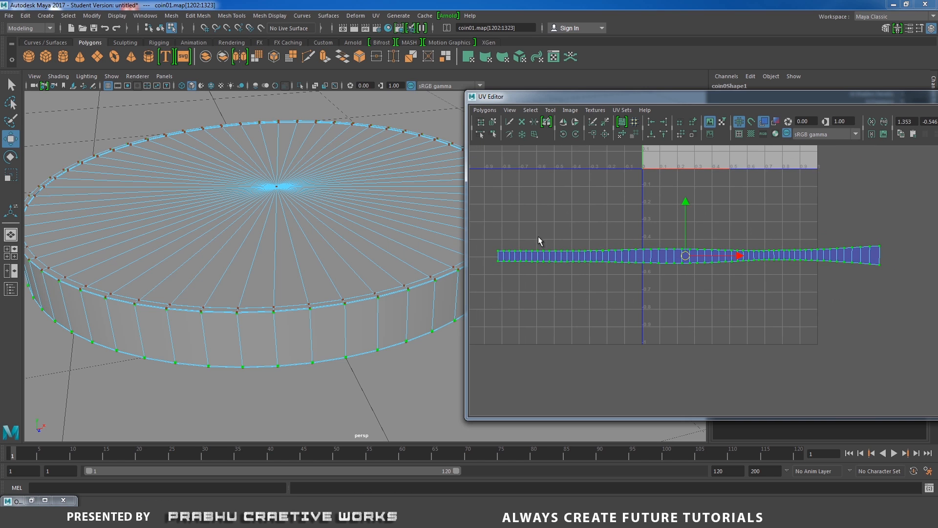
Realign the unfolded strip's upper border UVs to maximum V and its lower border UVs to minimum V, and clear the selection
left_click_drag(485, 224, 887, 258)
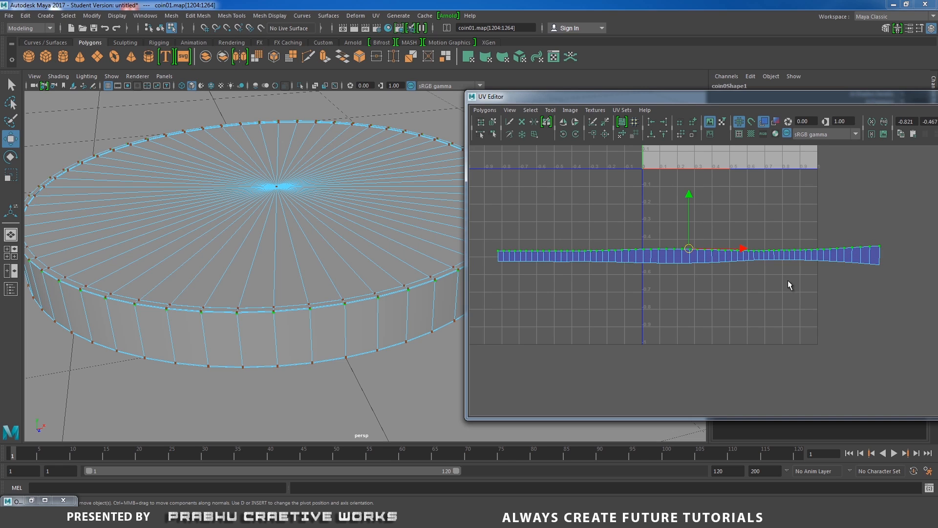
left_click(663, 134)
left_click_drag(499, 263, 909, 274)
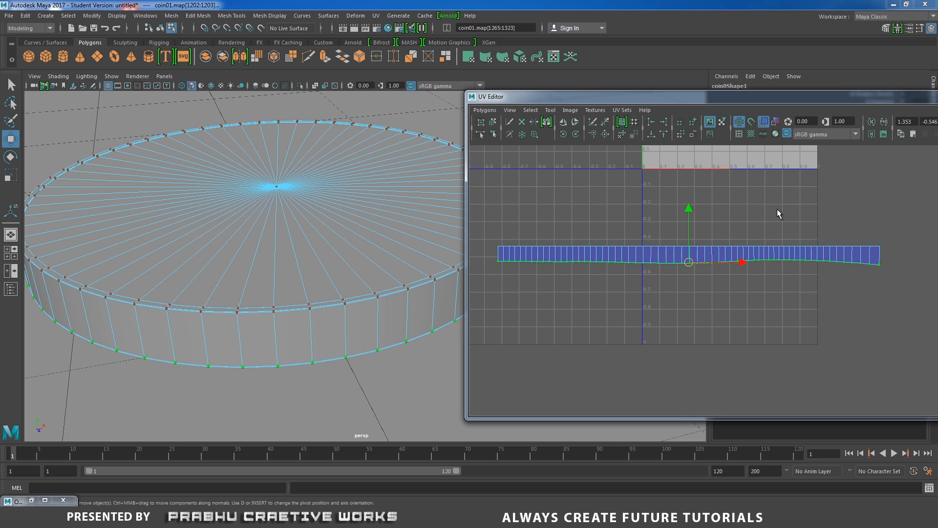
left_click(651, 134)
left_click(752, 283)
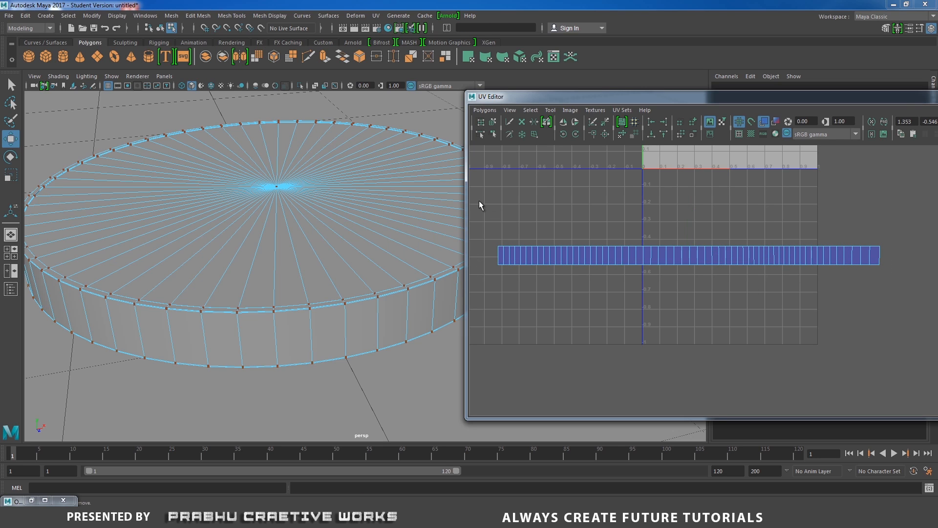
Try unfolding only the middle section of the side strip, and undo that unfold
left_click_drag(479, 205, 785, 251)
left_click_drag(611, 242, 840, 295)
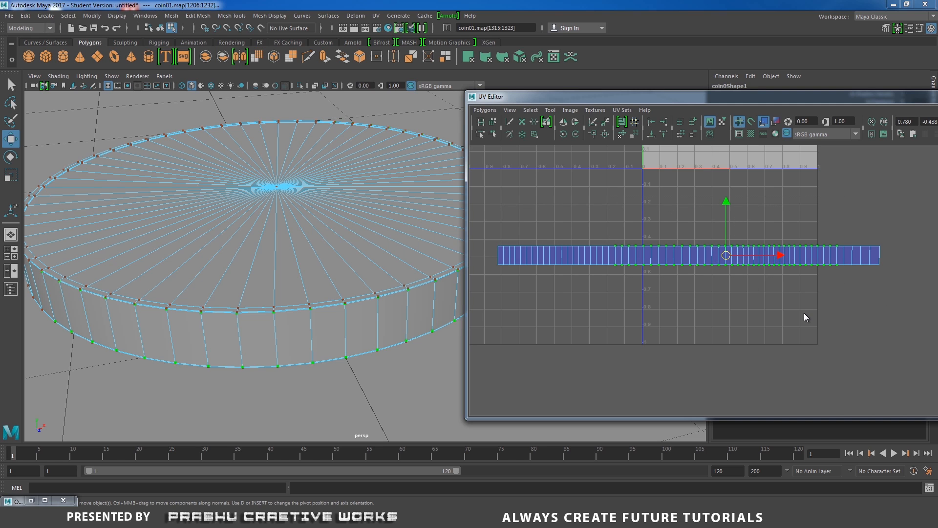
right_click_drag(804, 317, 803, 370, "shift")
key("ctrl+z")
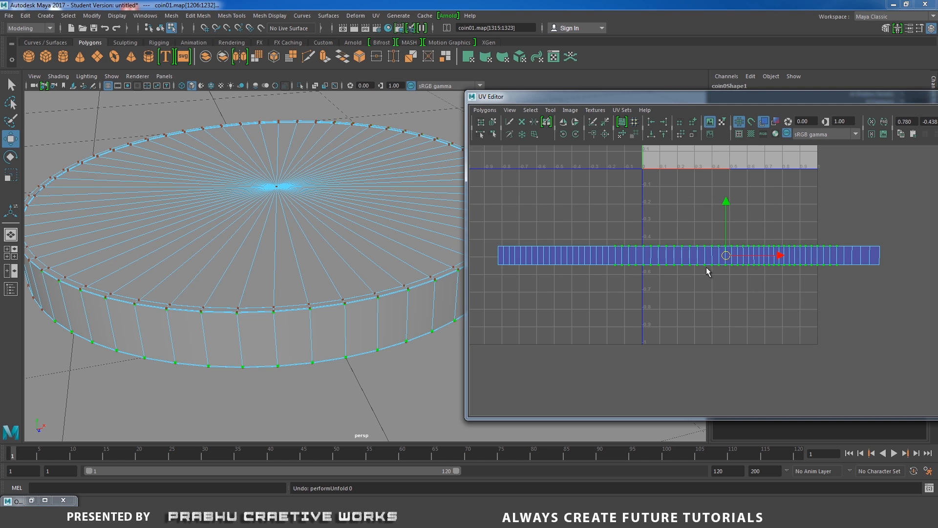
Unfold the flipped, red-shaded disc shell in the UV Editor
scroll(741, 280, "down", 3)
left_click(576, 272)
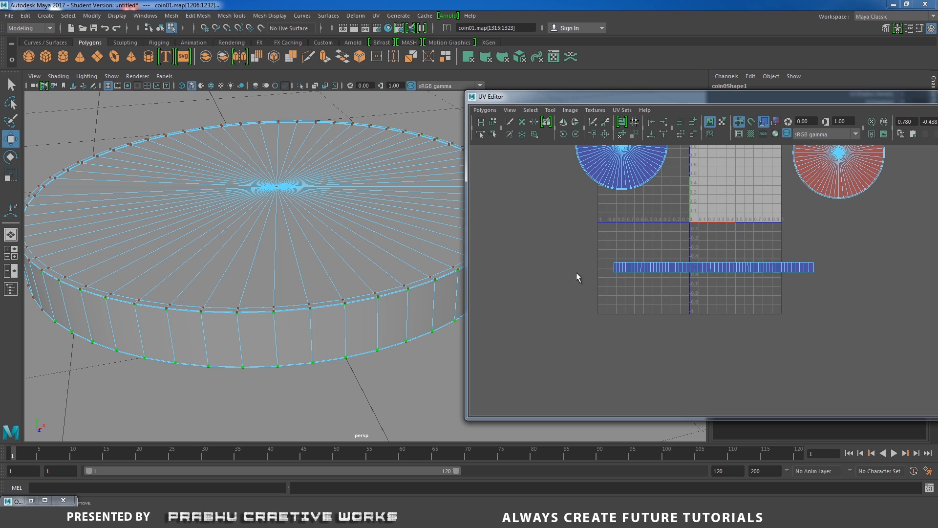
left_click_drag(576, 245, 855, 293)
scroll(848, 324, "up", 3)
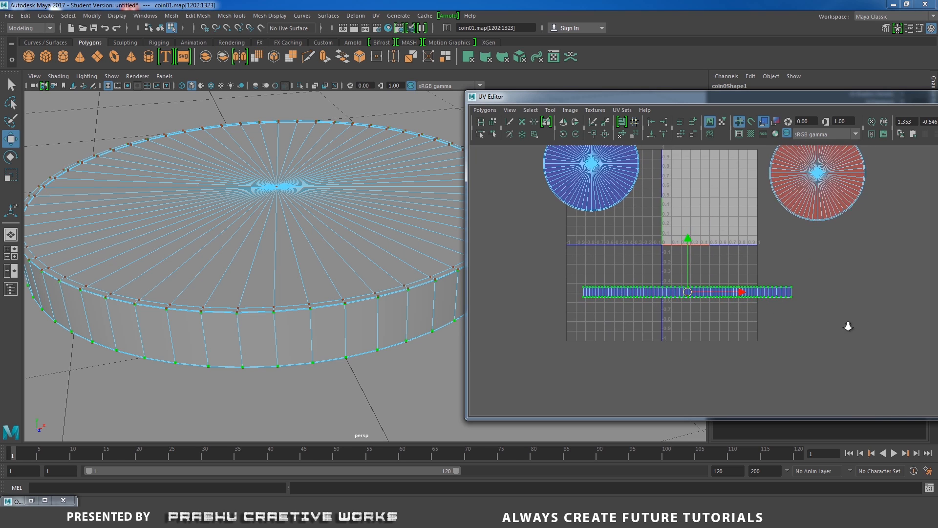
middle_click_drag(705, 285, 704, 360, "alt")
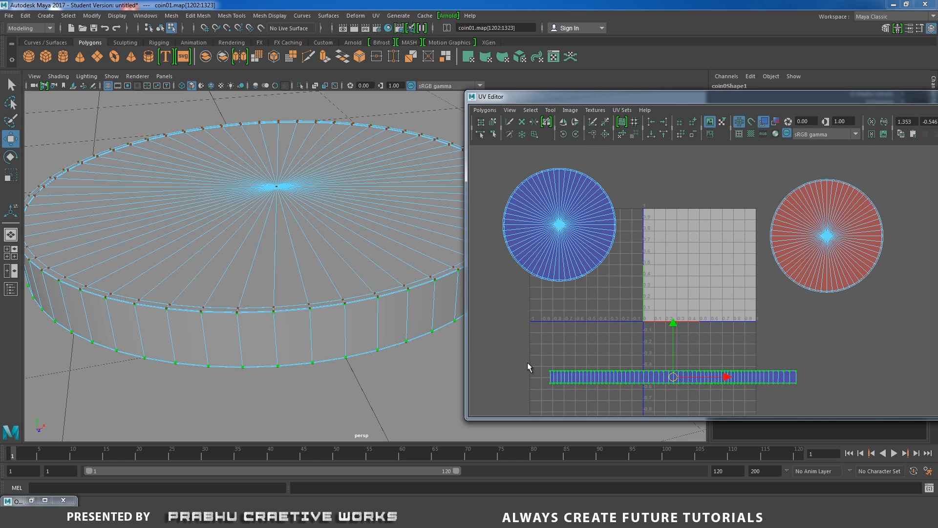
left_click_drag(526, 362, 912, 423)
left_click_drag(757, 161, 929, 318)
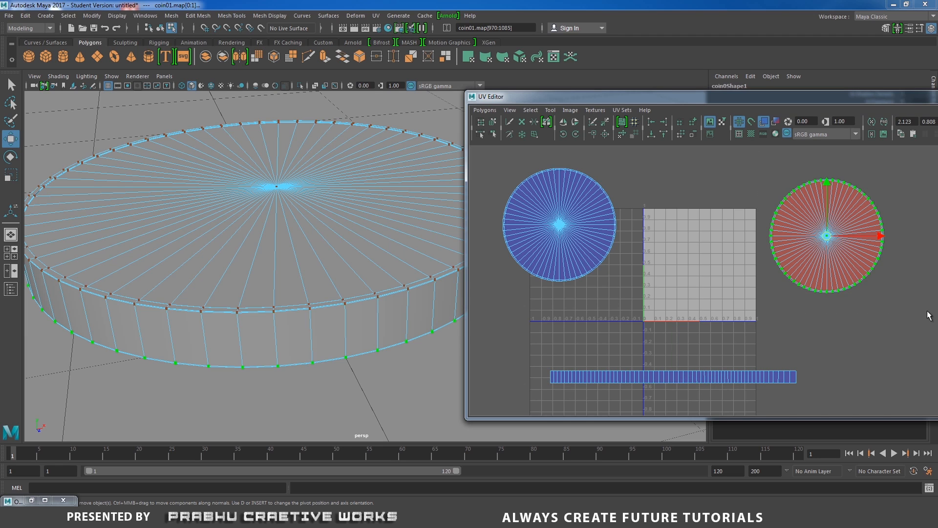
right_click(844, 311, "shift")
left_click(842, 285)
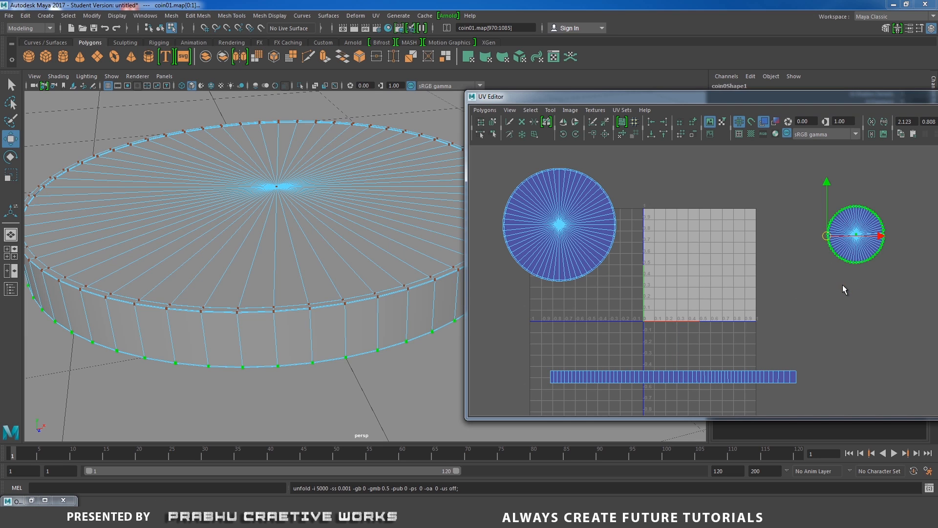
Unfold the rim UVs around the notch on the unfolded disc shell, and clear the selection
key("f")
left_click_drag(635, 245, 817, 318)
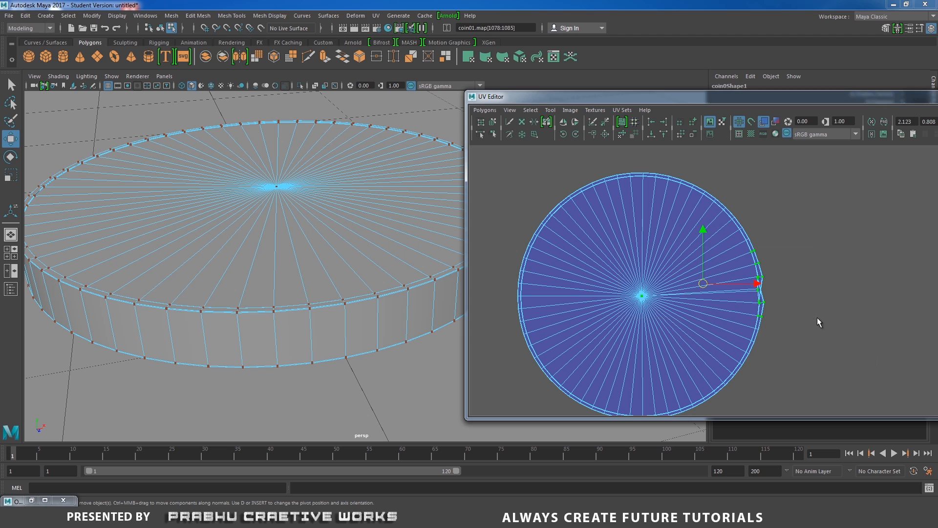
right_click(808, 335, "shift")
right_click_drag(809, 336, 509, 274, "shift")
left_click(838, 250)
Scale the unfolded disc shell up uniformly to the size of the other disc shell
middle_click_drag(691, 272, 798, 272, "alt")
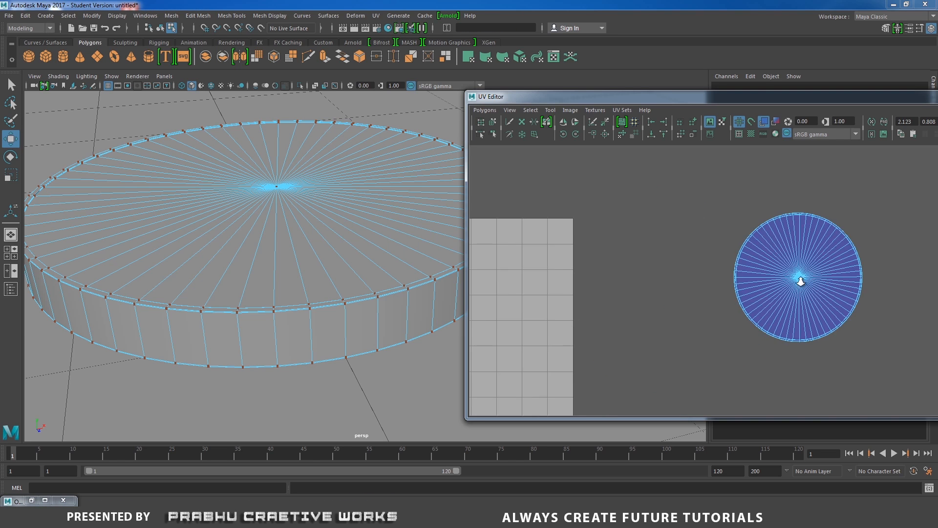
right_click_drag(798, 272, 548, 262, "alt")
middle_click_drag(484, 248, 564, 248, "alt")
scroll(564, 247, "down", 1)
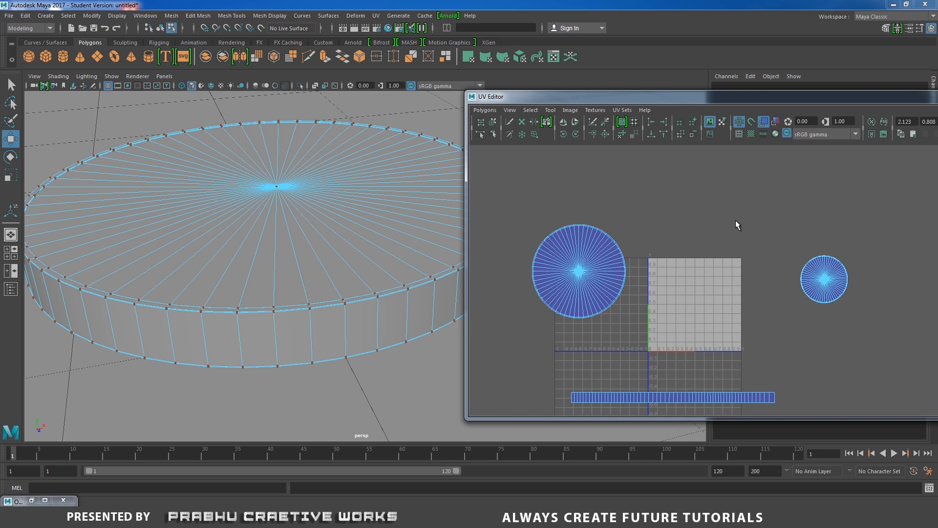
left_click_drag(773, 224, 866, 314)
key("r")
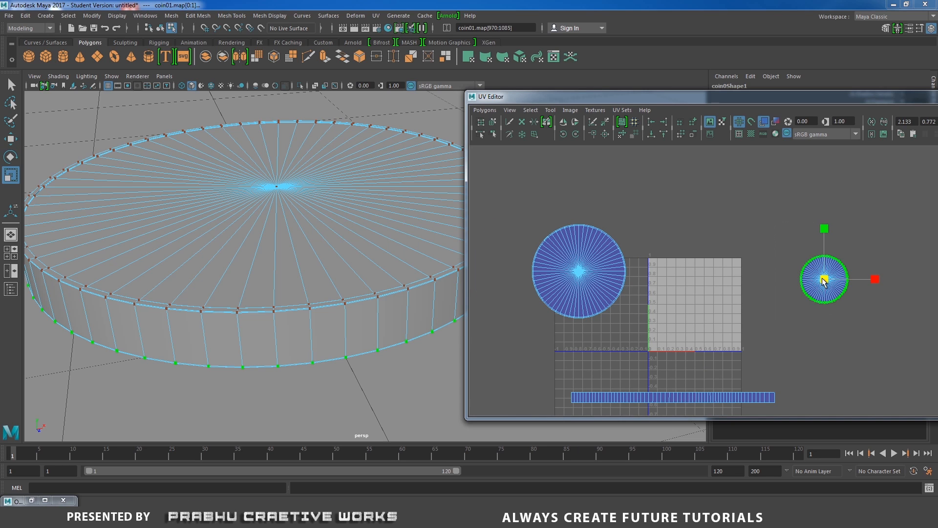
left_click_drag(825, 279, 868, 227)
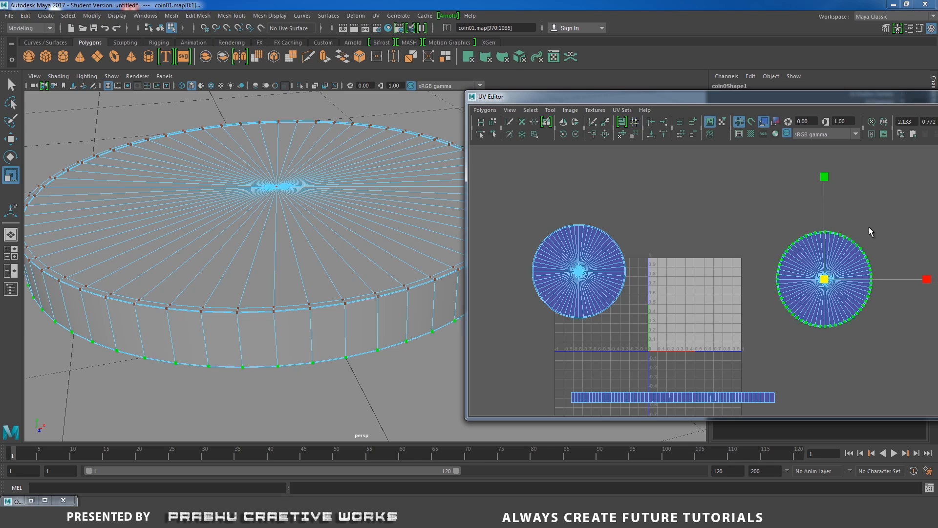
Compare the enlarged disc shell side by side with the other disc shell, and stack it exactly on top
key("w")
left_click_drag(831, 284, 579, 266)
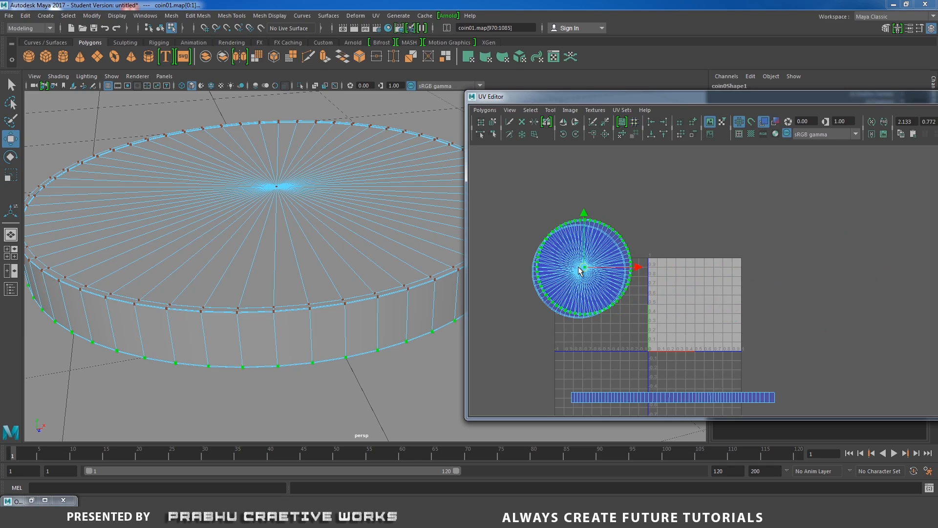
scroll(673, 294, "up", 3)
middle_click_drag(672, 296, 847, 293, "alt")
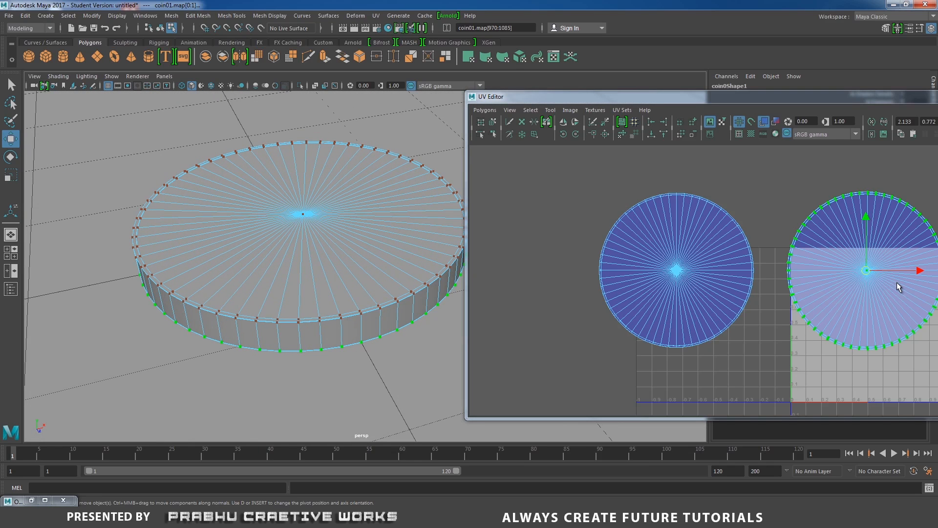
key("r")
left_click_drag(865, 271, 683, 275)
key("w")
key("r")
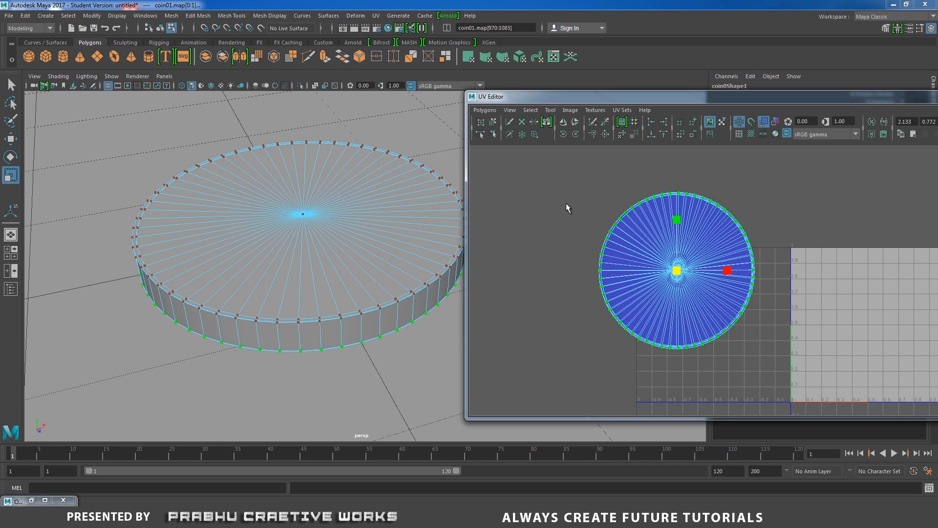
Select both stacked disc shells and move them into the 0 to 1 UV tile
left_click_drag(564, 178, 763, 348)
right_click_drag(659, 292, 613, 281, "alt")
middle_click_drag(722, 275, 676, 274, "alt")
key("w")
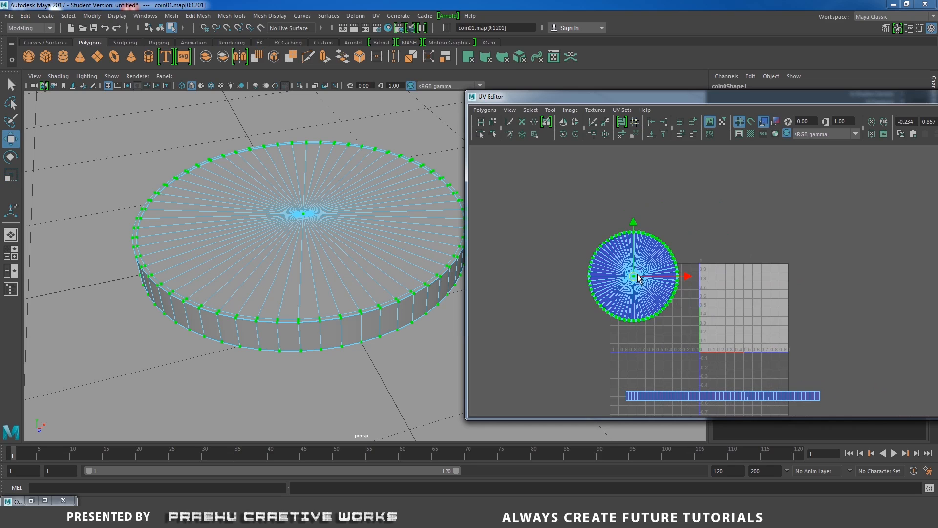
left_click_drag(633, 275, 745, 300)
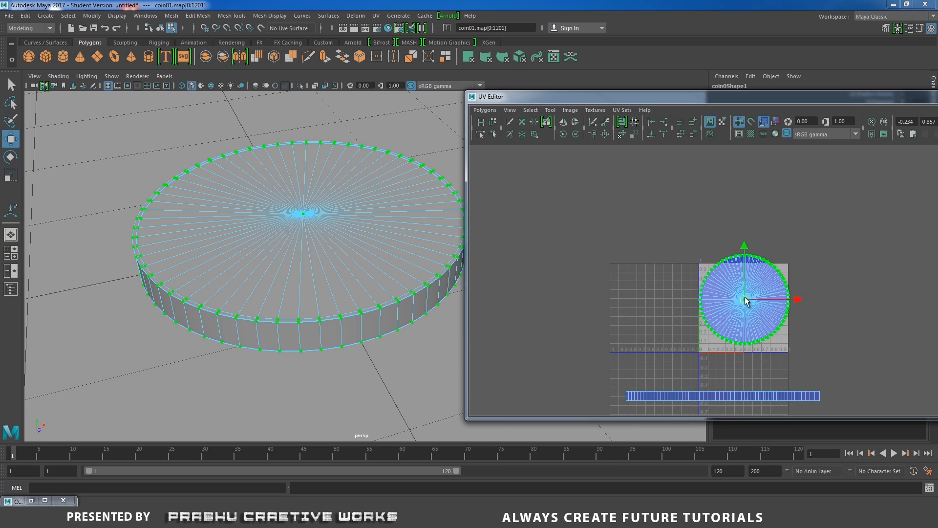
Scale the stacked discs down uniformly and position them in the upper part of the 0 to 1 tile
right_click_drag(870, 324, 918, 334, "alt")
middle_click_drag(823, 301, 820, 272, "alt")
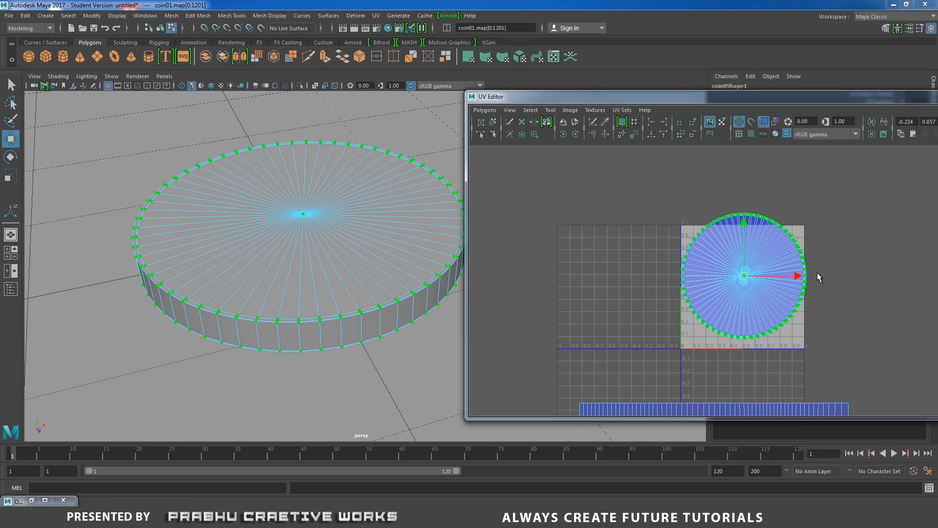
key("r")
left_click_drag(744, 278, 739, 292)
middle_click_drag(798, 299, 784, 257, "alt")
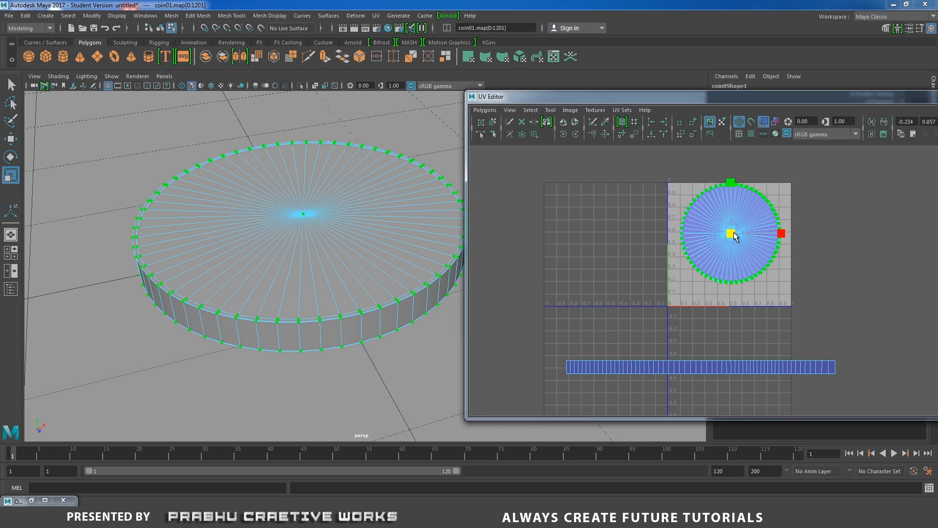
key("w")
mouse_move(733, 237)
left_mouse_down()
mouse_move(597, 239)
mouse_move(738, 229)
left_mouse_up()
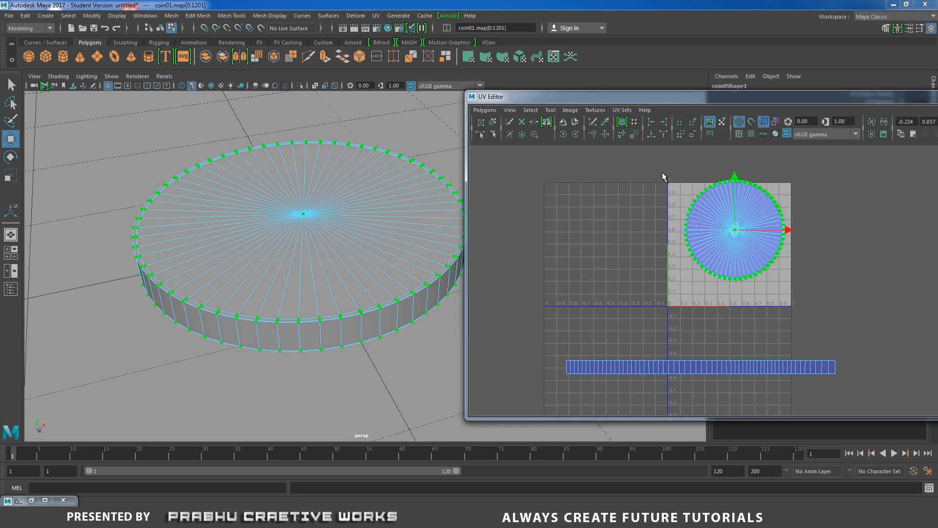
right_click_drag(828, 299, 869, 293, "alt")
middle_click_drag(767, 216, 765, 270, "alt")
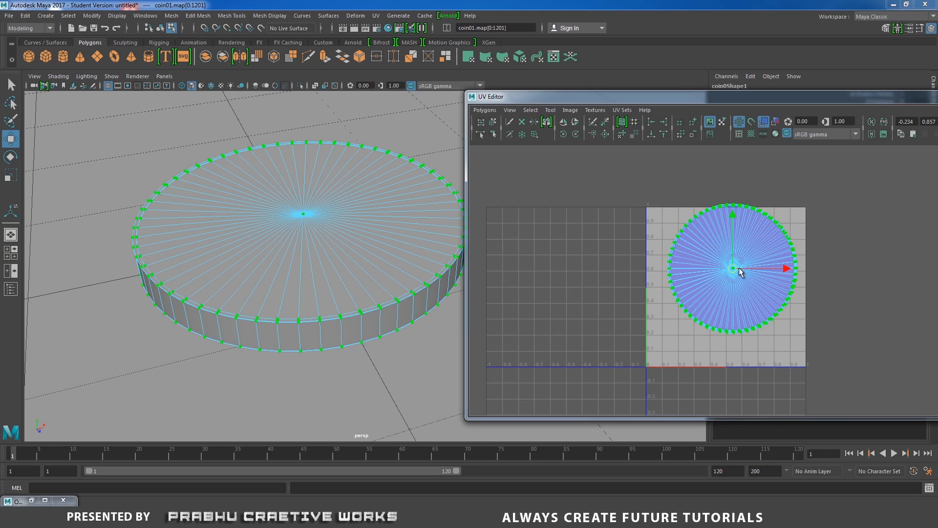
key("r")
left_click_drag(732, 268, 727, 278)
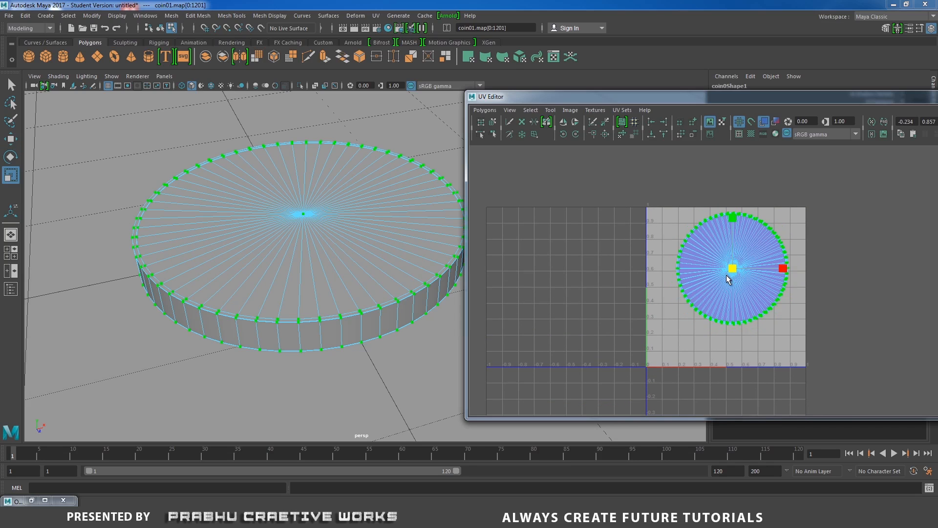
Scale the side strip shell down uniformly to fit within the 0 to 1 tile beneath the discs
middle_click_drag(804, 258, 799, 218, "alt")
middle_click_drag(800, 334, 809, 274, "alt")
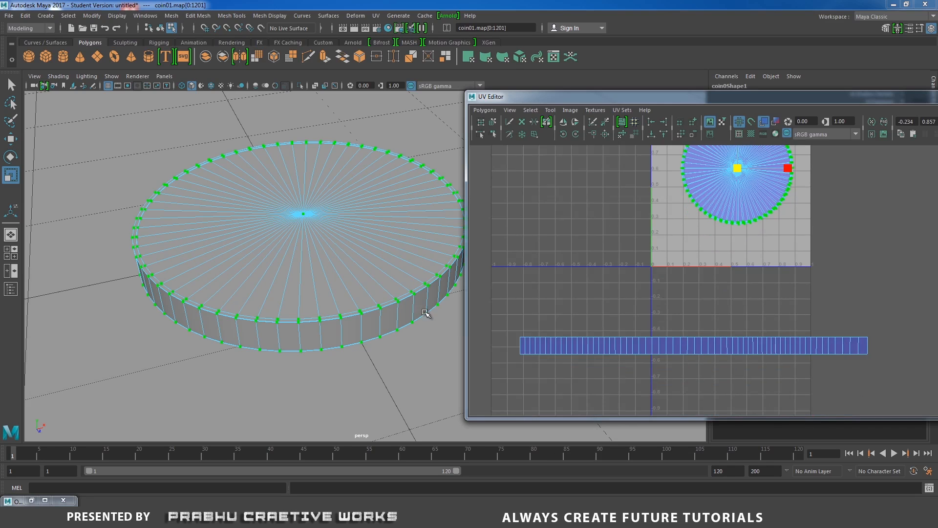
left_click_drag(482, 309, 904, 393)
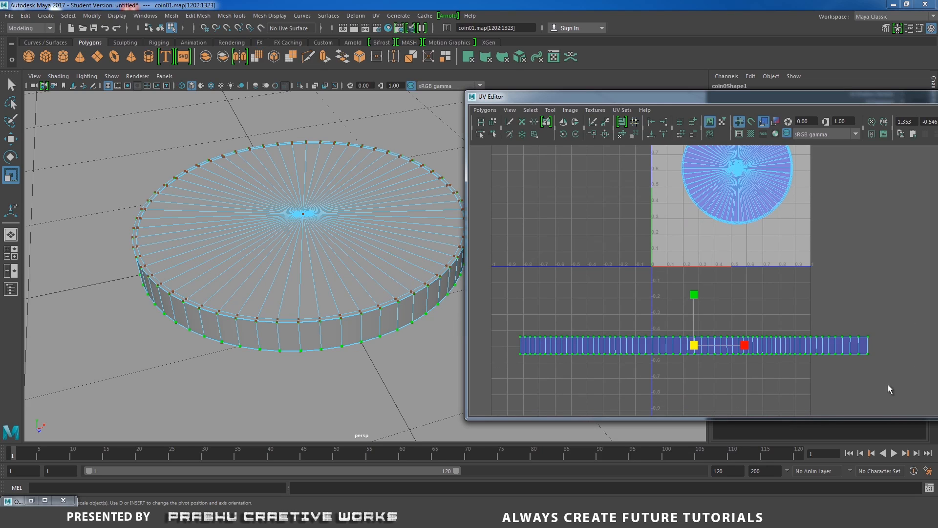
left_click_drag(694, 345, 676, 362)
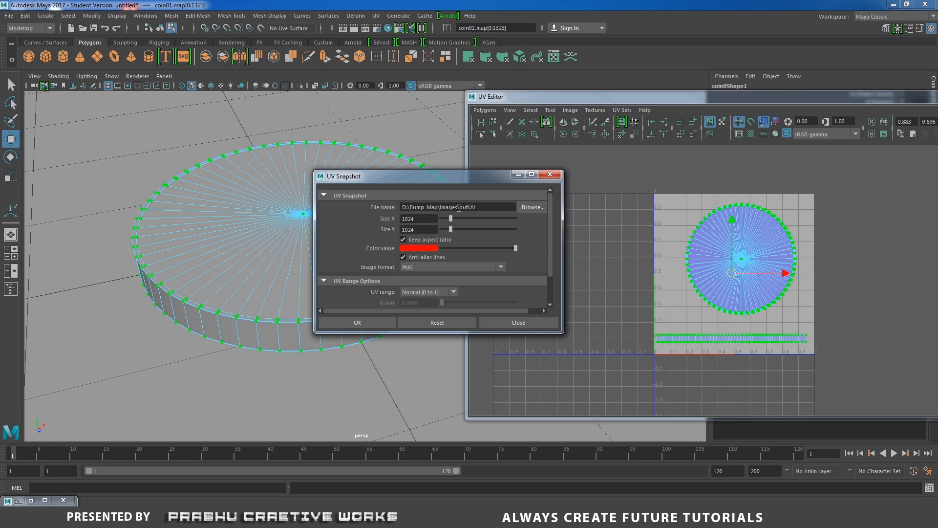
Set the UV snapshot's output file to Coin_Uv in the D:\Bump_Map\images folder
left_click(528, 209)
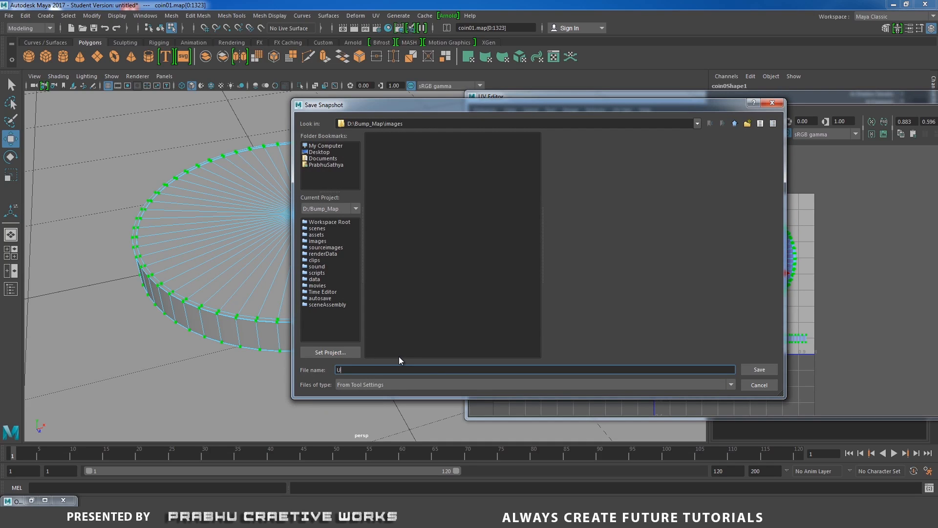
type("Coin_Uv")
key("Return")
type("_")
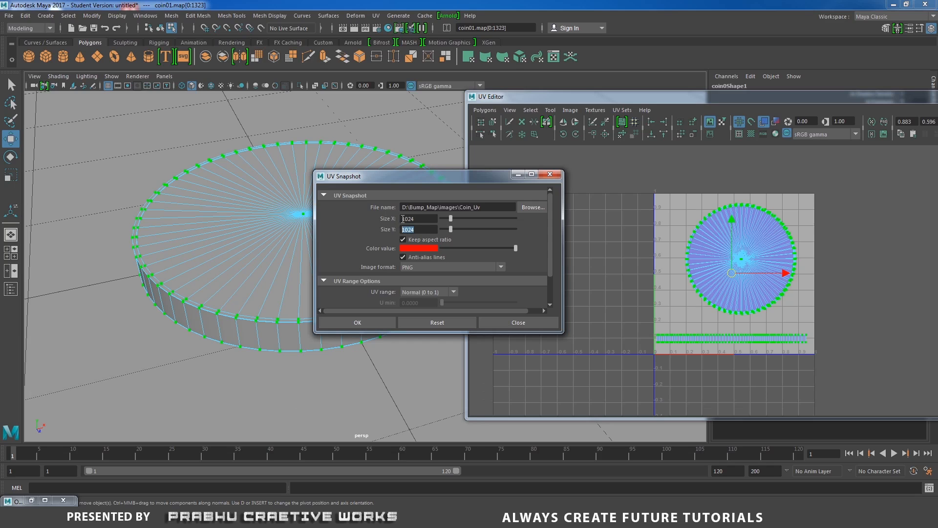
Export the UV snapshot at 1024 by 1024 in PNG format, keeping the red line colour
left_click(425, 230)
left_click(405, 219)
left_click(412, 248)
left_click(411, 269)
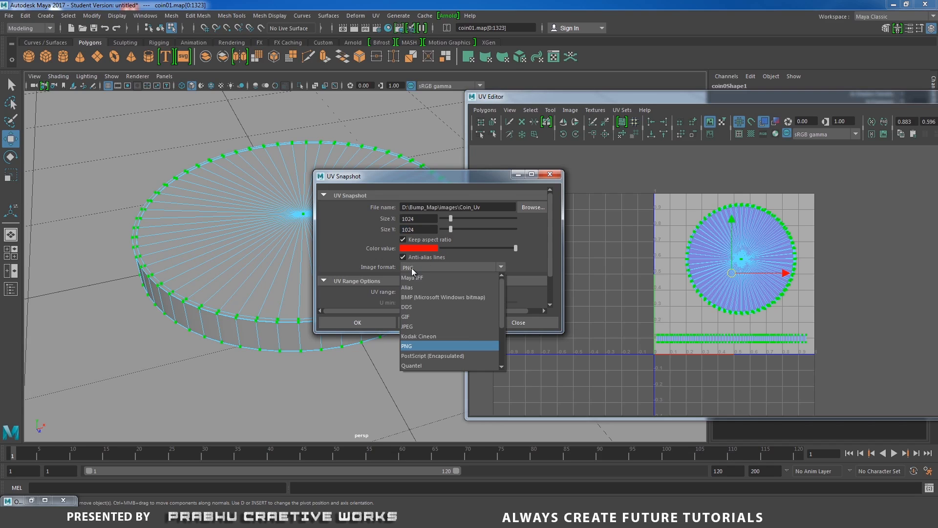
left_click(415, 346)
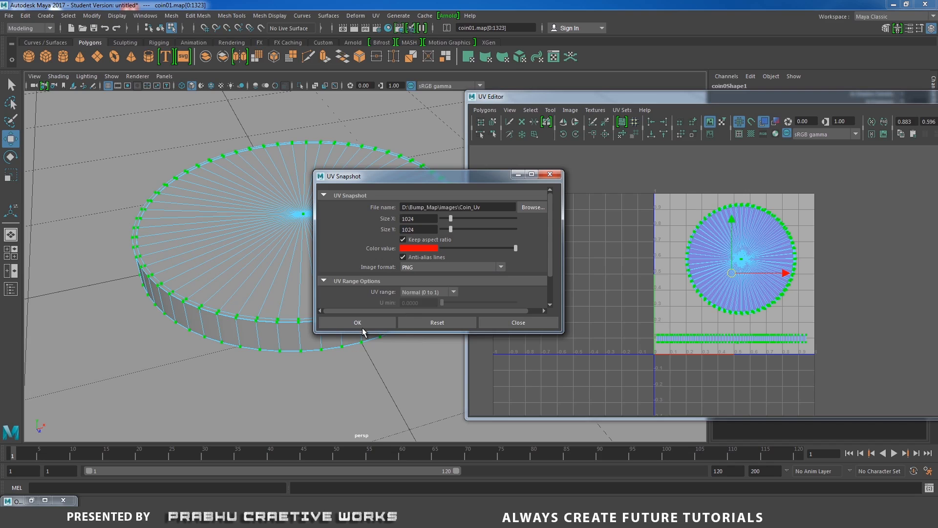
left_click(372, 324)
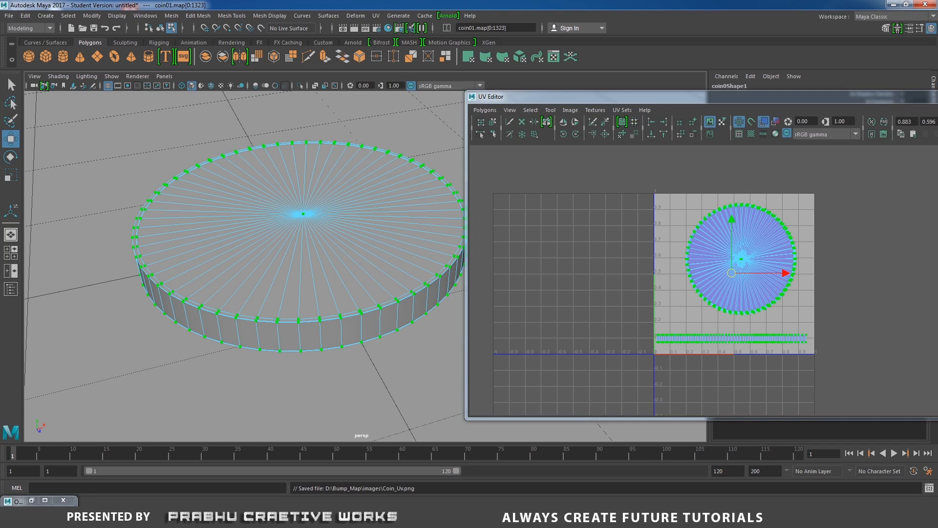
Switch to Photoshop and open the Coin_Uv image from the D:\Bump_Map\images folder
key("alt+Tab")
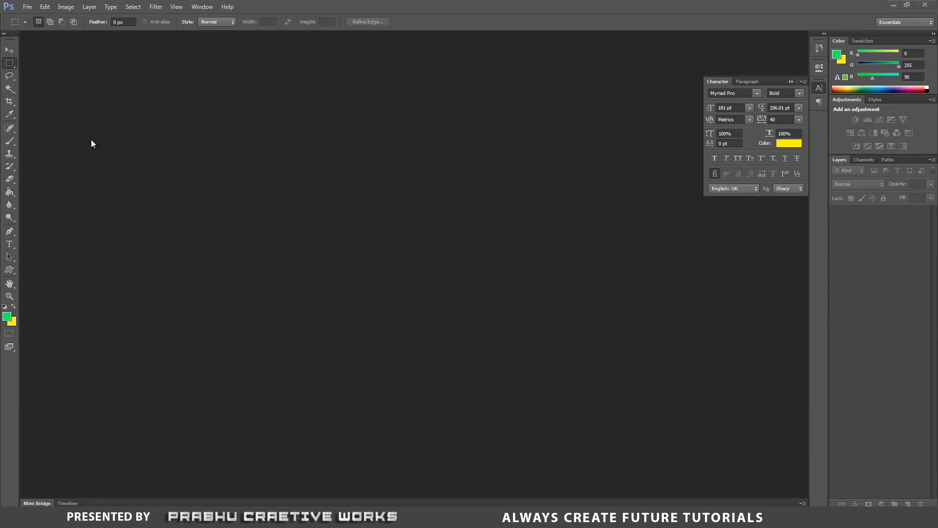
left_click(29, 7)
left_click(39, 26)
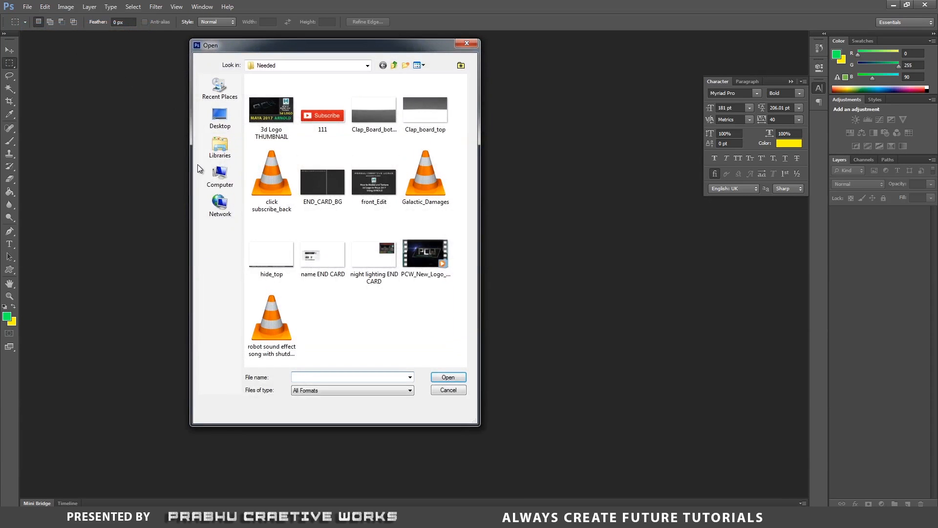
left_click(232, 188)
left_click(307, 125)
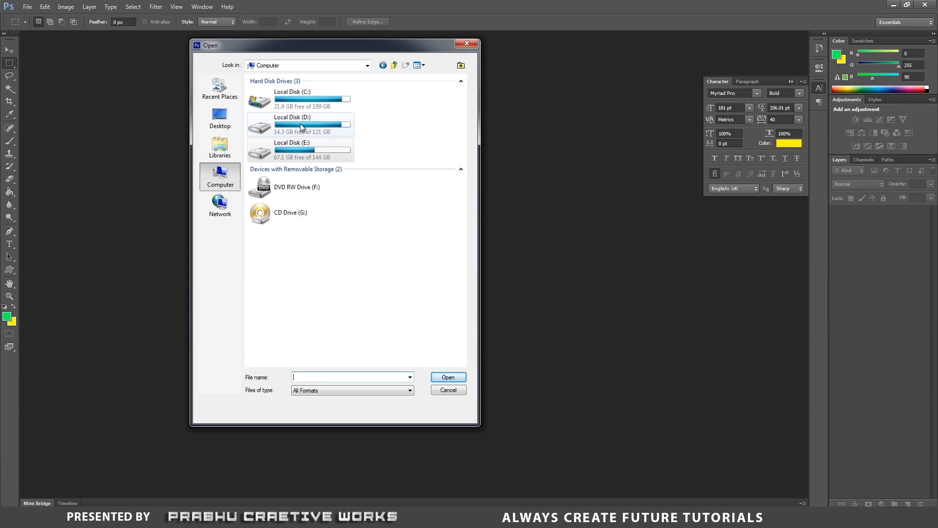
double_click(308, 124)
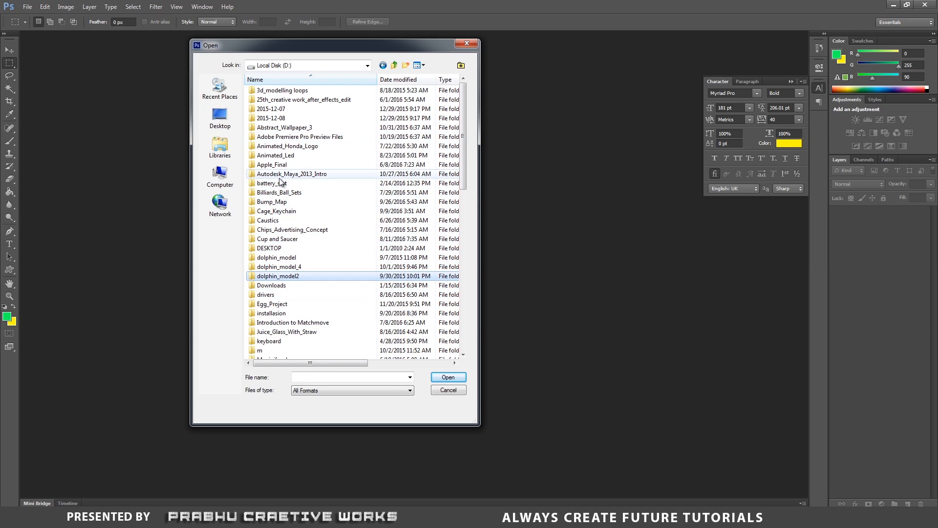
double_click(310, 204)
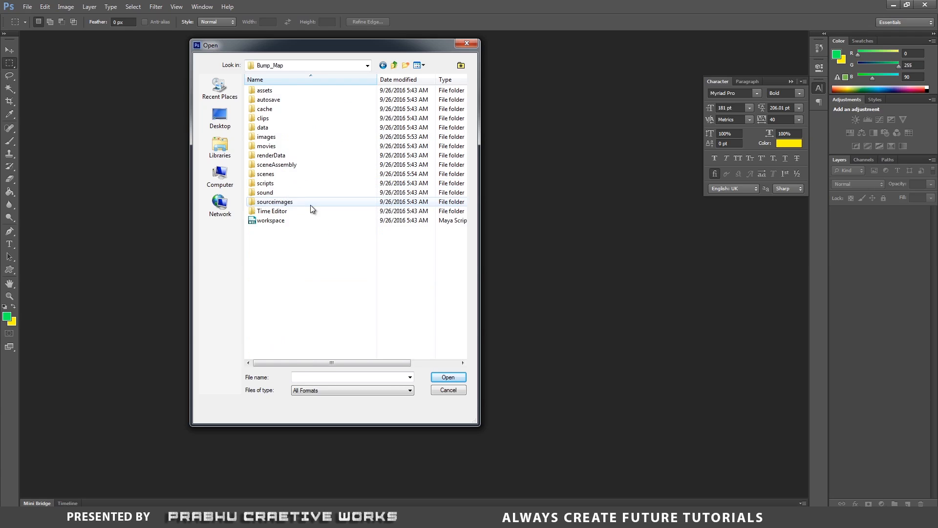
double_click(279, 140)
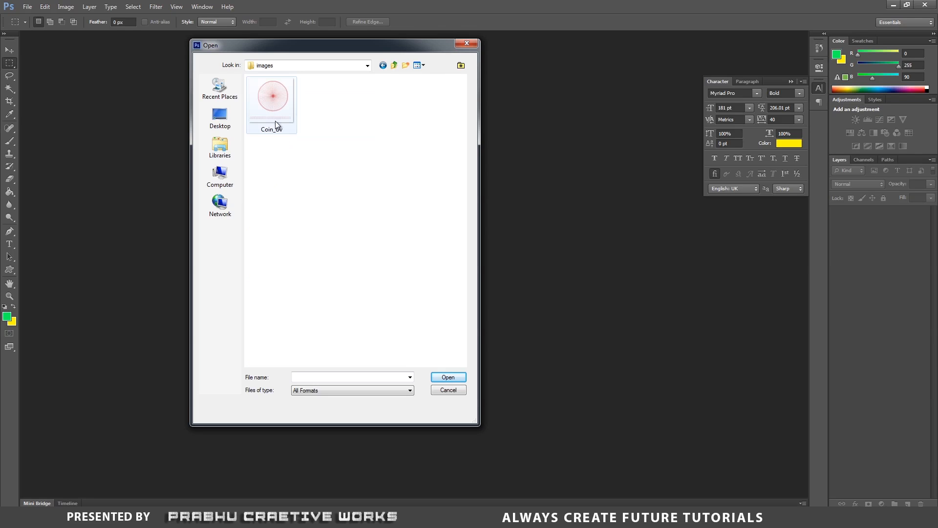
left_click(274, 121)
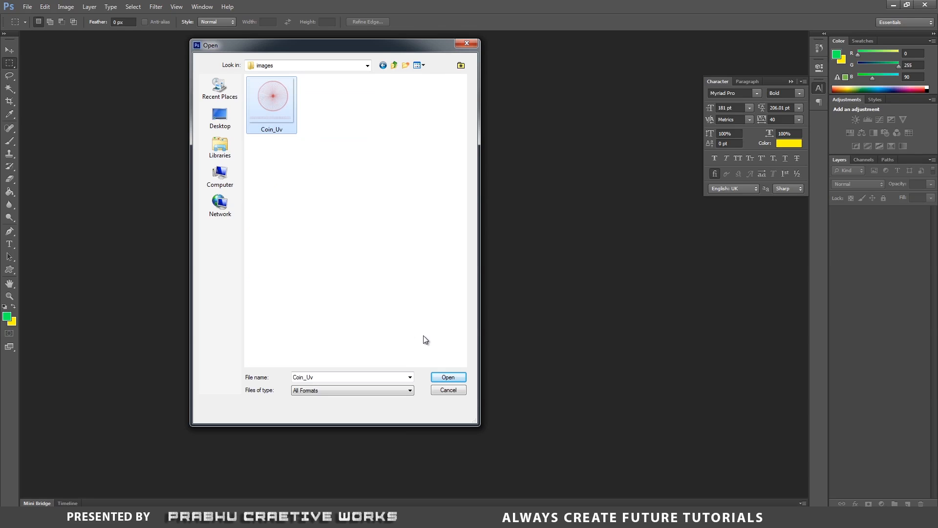
left_click(447, 378)
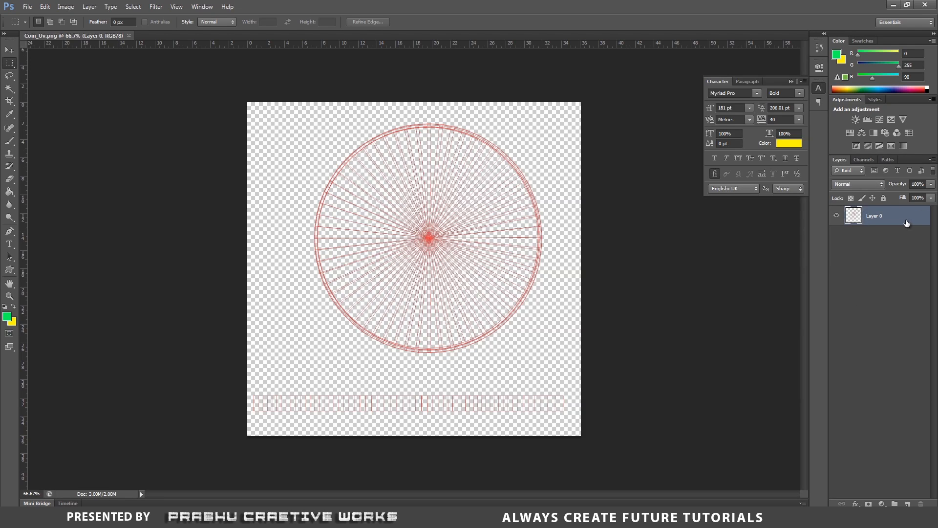
Lock all attributes of the UV wireframe layer and try moving it on the canvas to test the lock
left_click(883, 197)
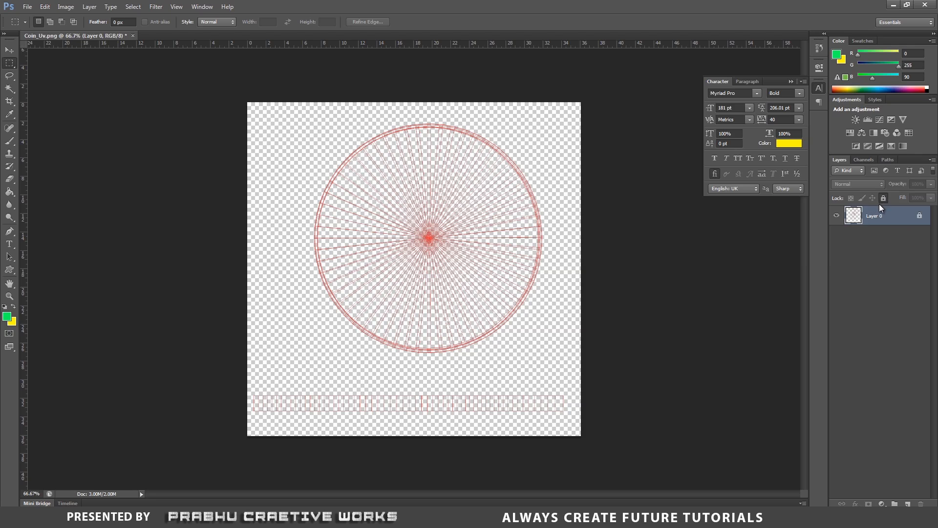
left_click(10, 50)
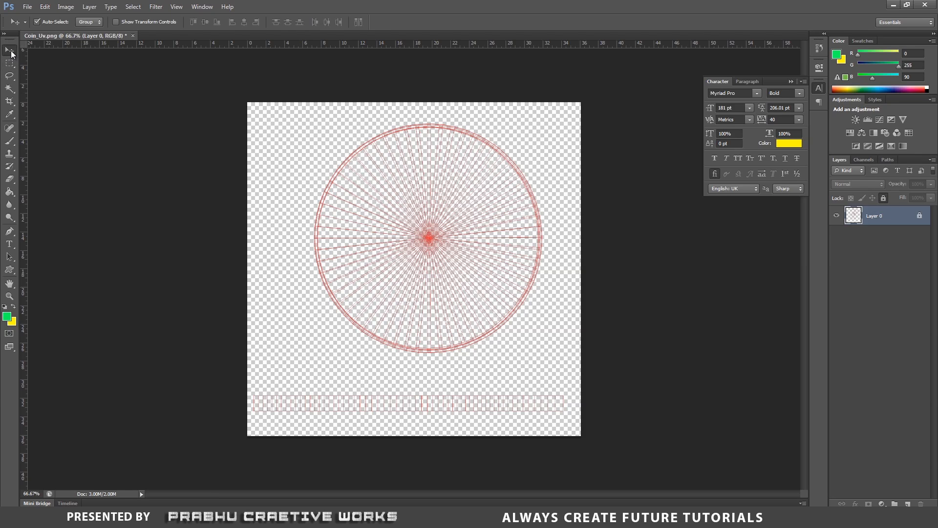
left_click_drag(378, 169, 388, 143)
left_click_drag(450, 198, 404, 195)
left_click_drag(505, 223, 681, 235)
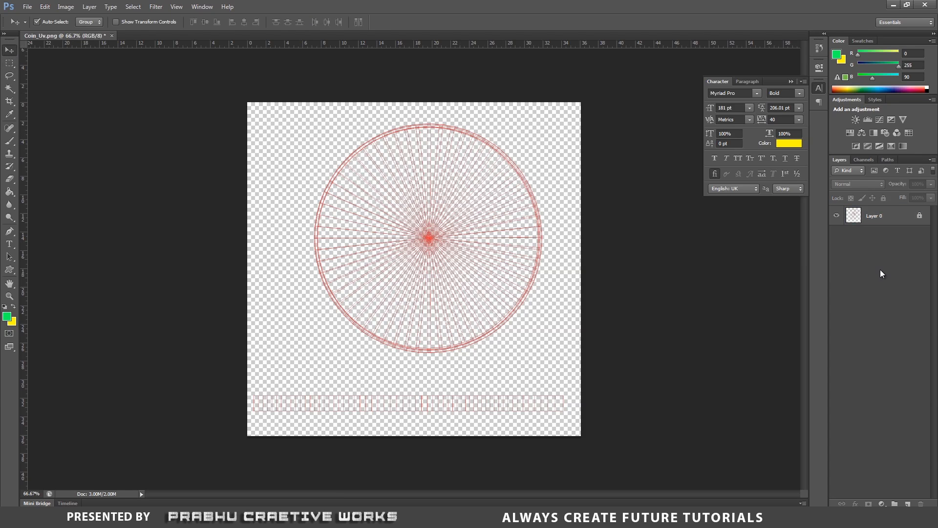
Add a new layer beneath the locked UV layer and rename it bg
left_click(903, 502)
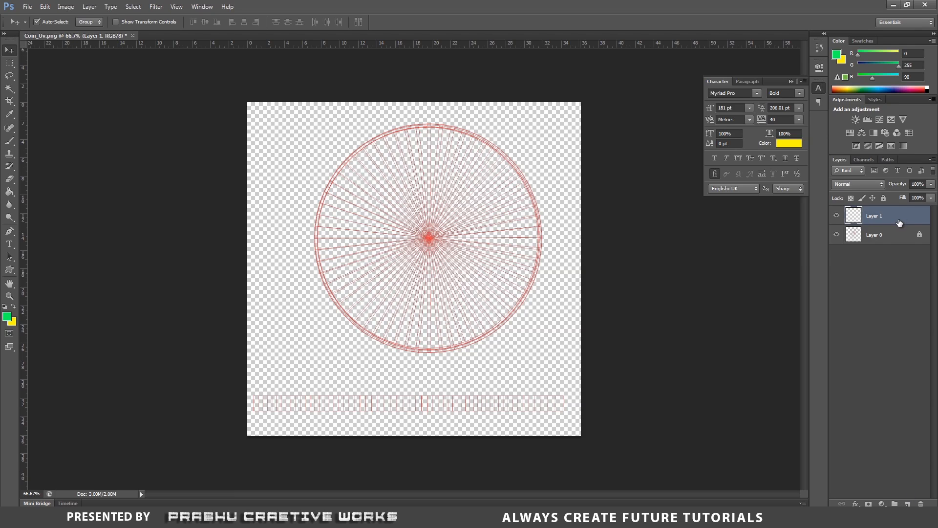
left_click_drag(899, 222, 851, 251)
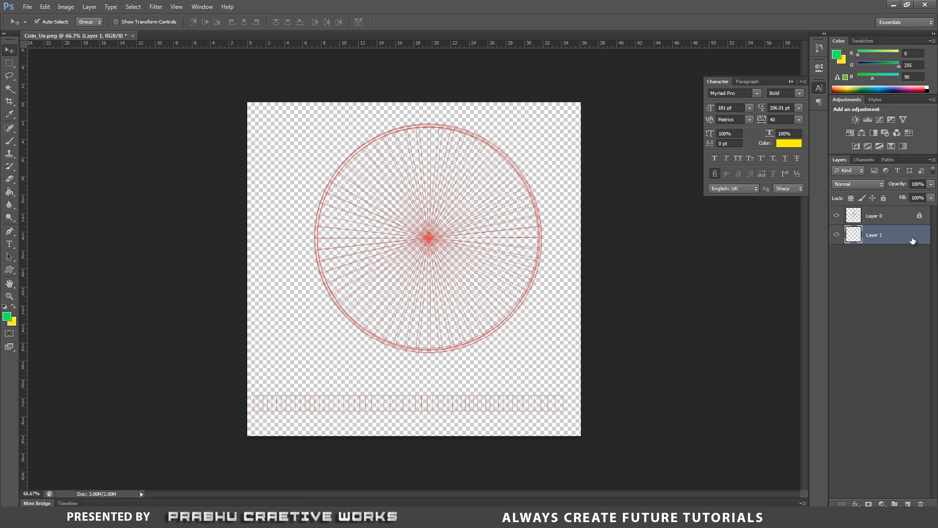
double_click(875, 236)
type("bg")
key("Return")
Set the foreground colour to pure black and fill the bg layer with it using the Paint Bucket
left_click(10, 192)
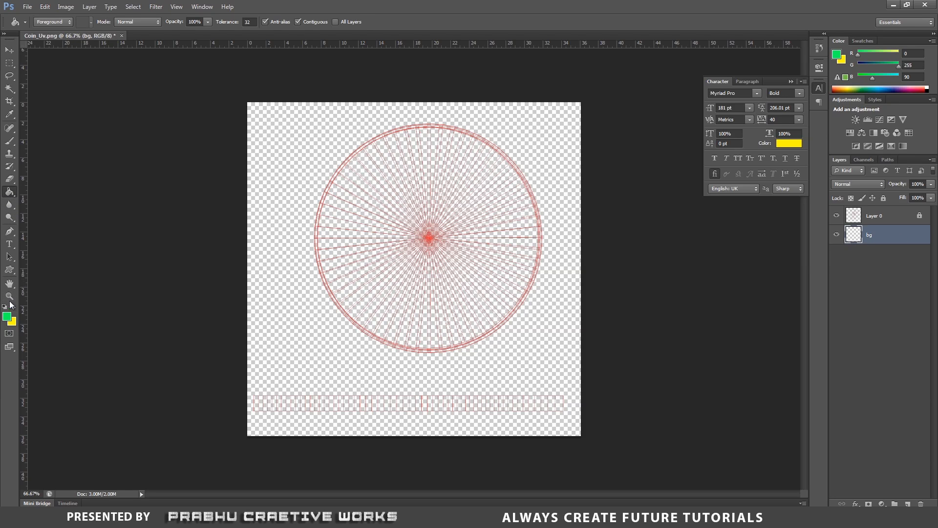
left_click_drag(10, 196, 62, 204)
left_click(7, 317)
left_click(651, 284)
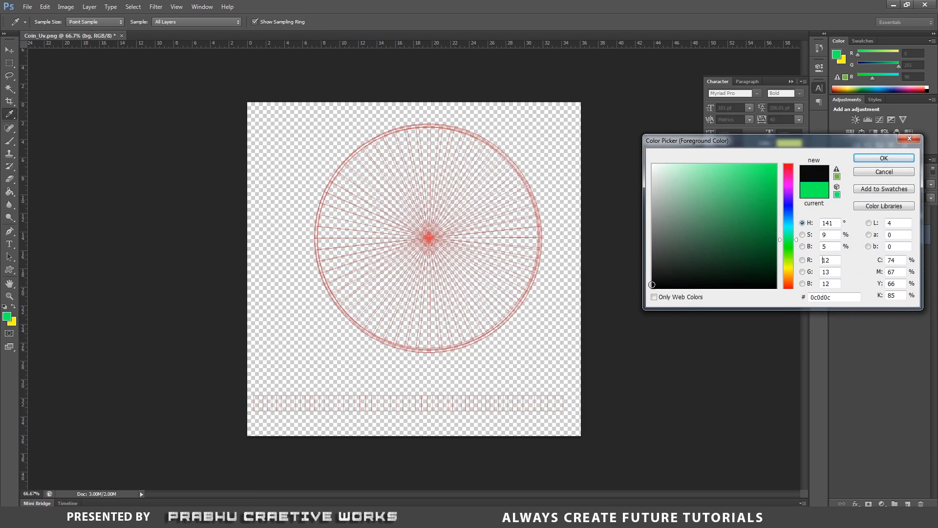
left_click_drag(652, 285, 658, 309)
left_click(896, 161)
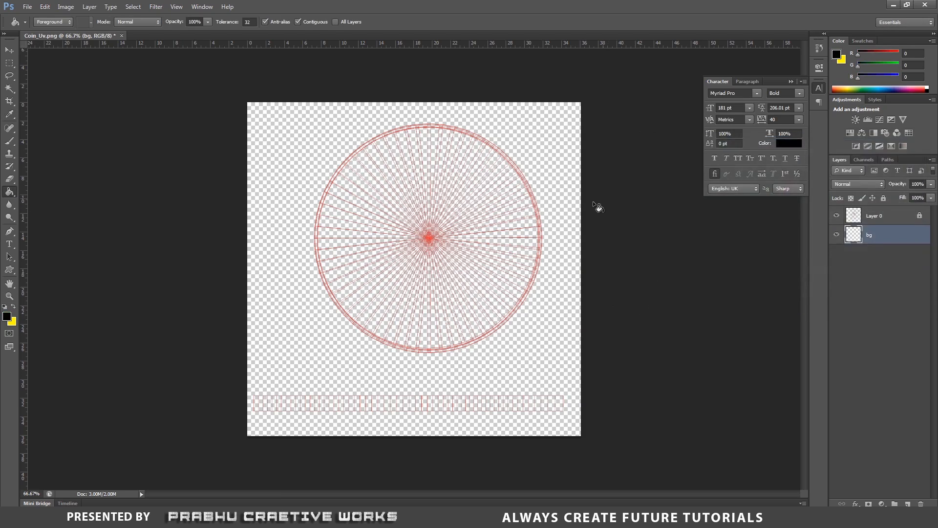
left_click(565, 209)
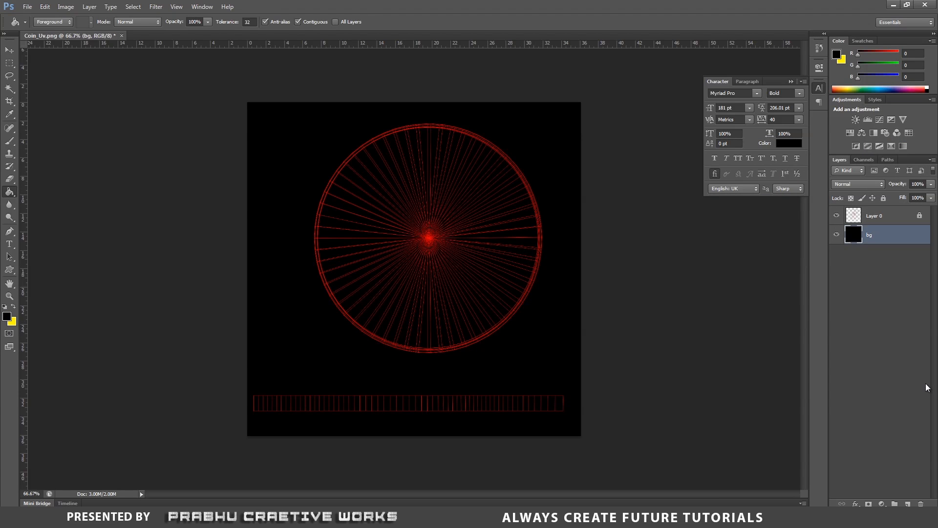
Add a new layer above bg and set the Custom Shape tool to Path mode
left_click(908, 503)
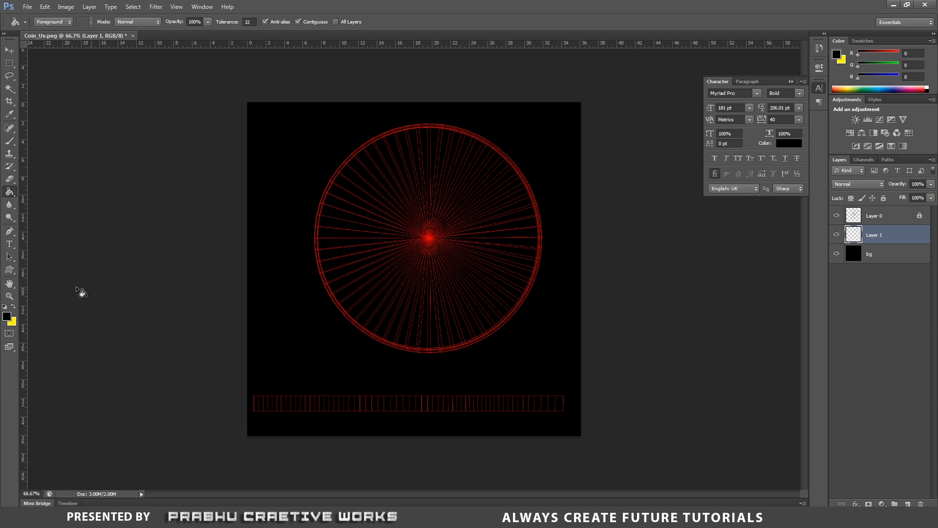
left_click(11, 269)
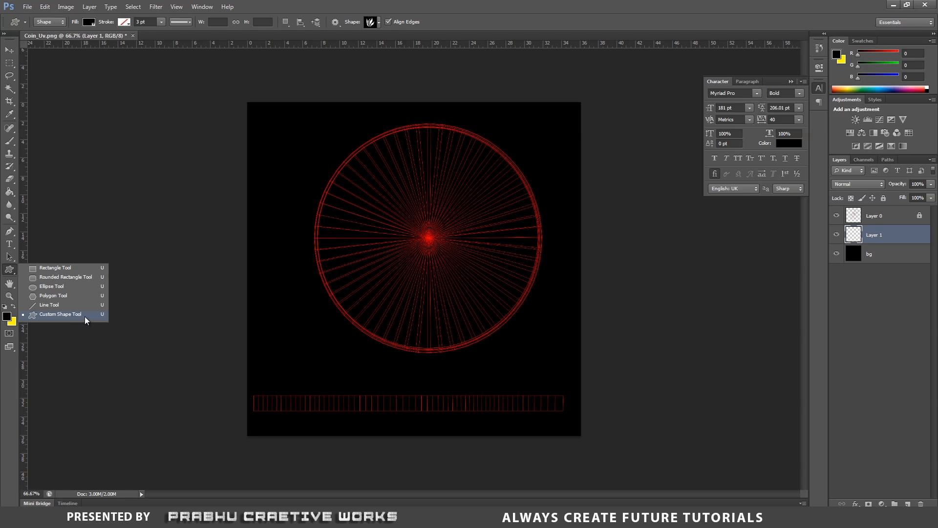
left_click(84, 314)
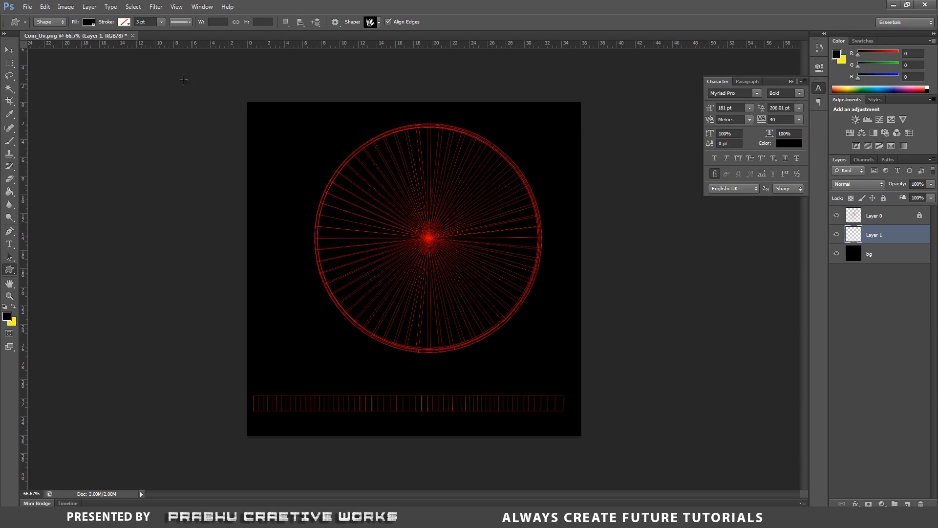
left_click(39, 24)
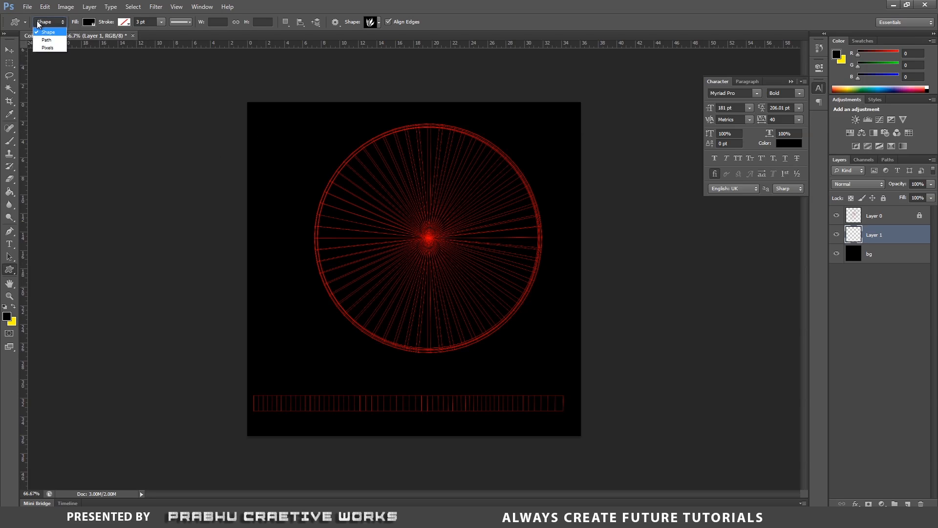
left_click(47, 23)
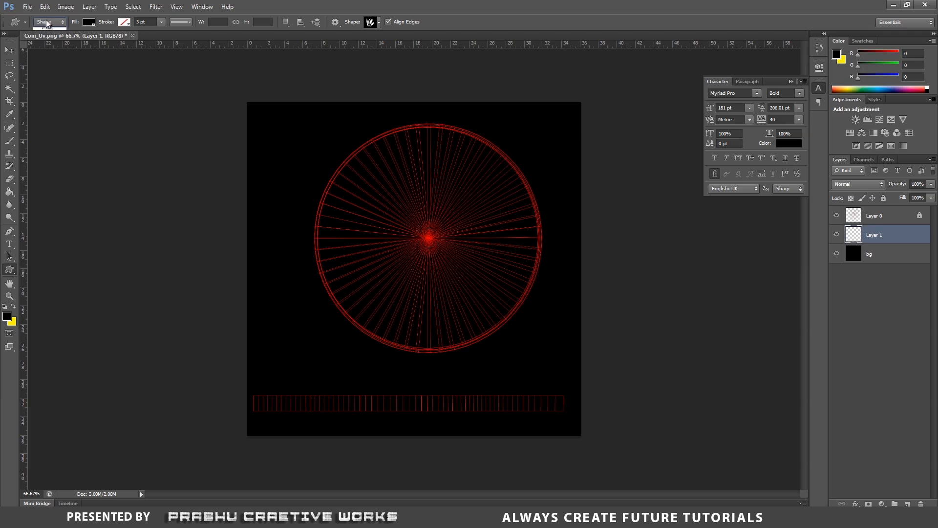
left_click(48, 23)
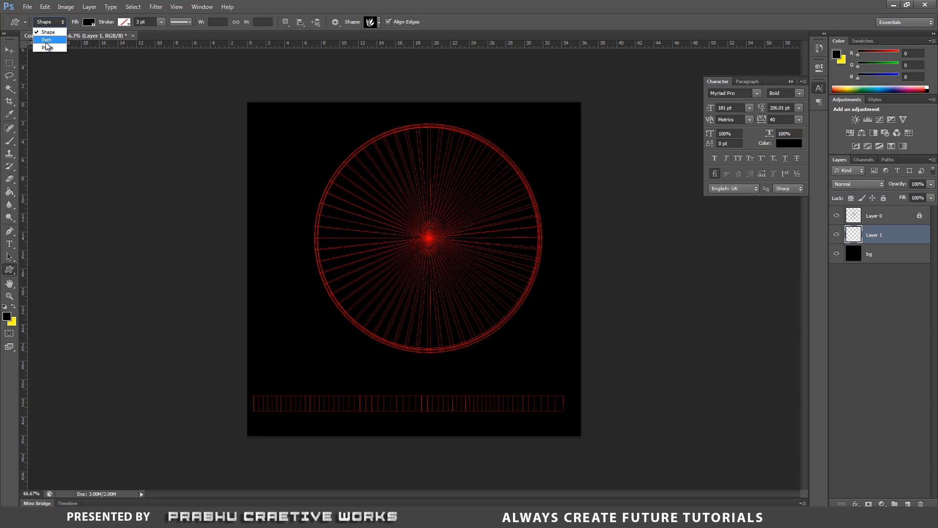
left_click(49, 41)
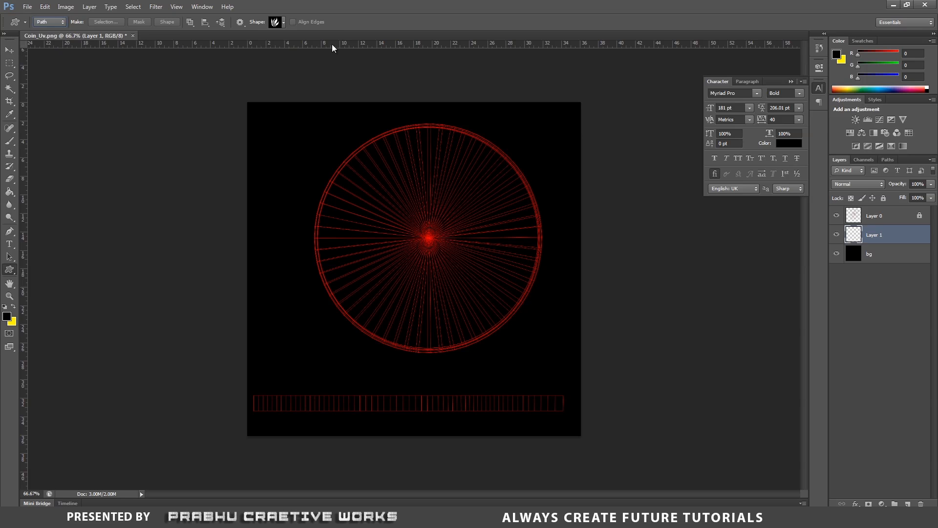
Replace the current custom shapes with the shapes from the All set
left_click(283, 23)
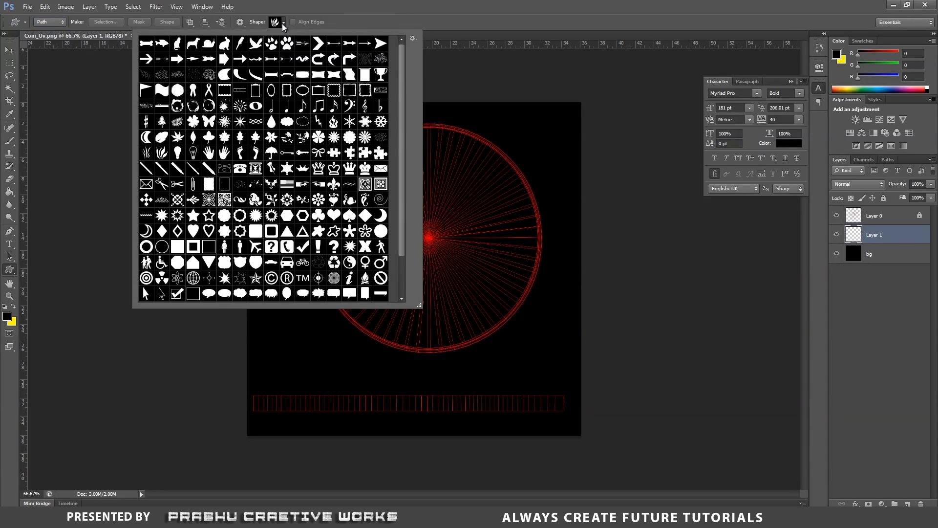
left_click(412, 39)
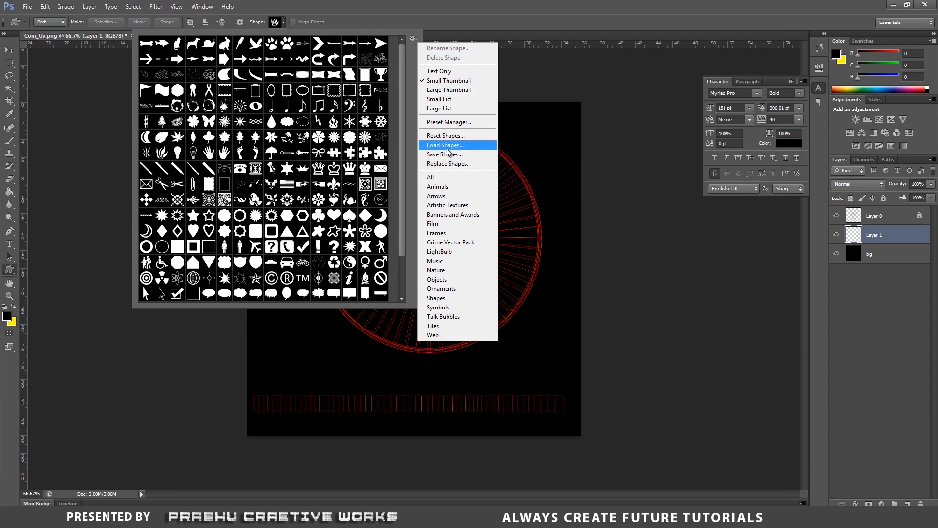
left_click(433, 179)
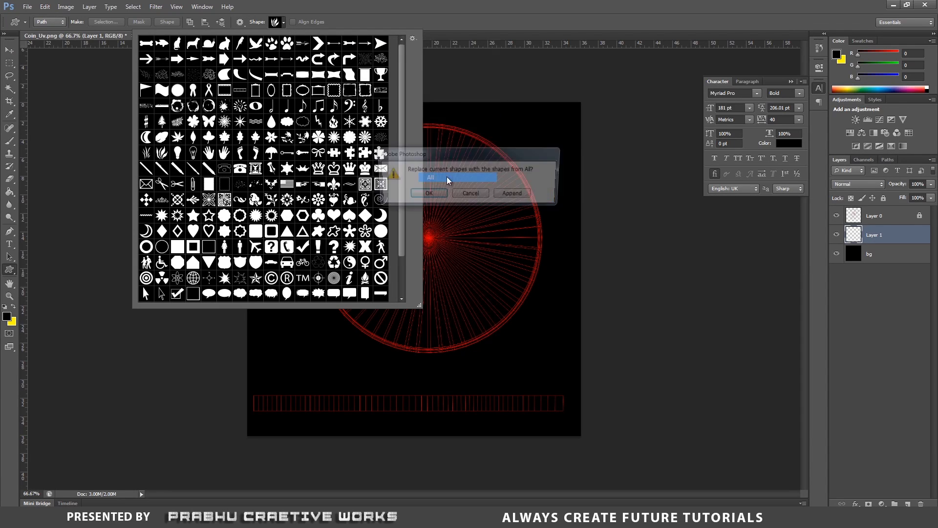
left_click(423, 197)
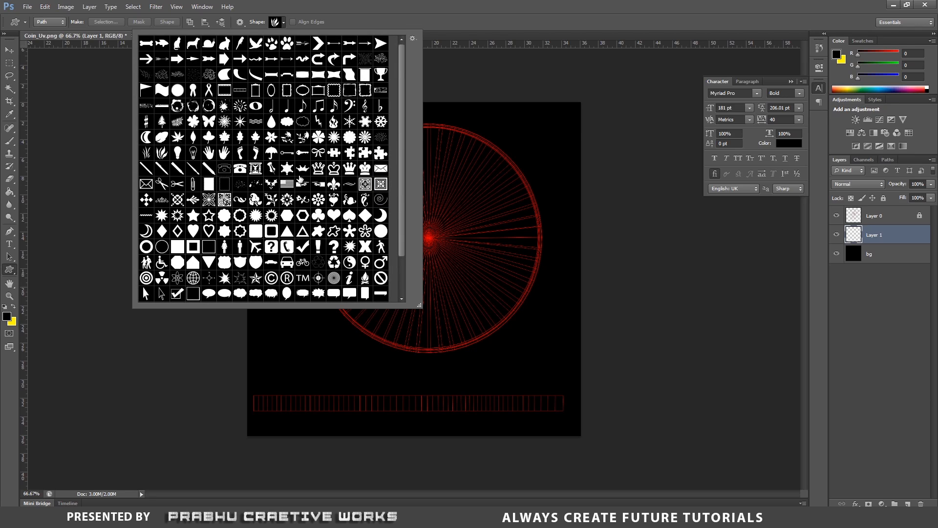
Draw a grass custom shape as a path in the left half of the coin's disc
left_click(146, 154)
double_click(147, 156)
left_click_drag(359, 210, 397, 275)
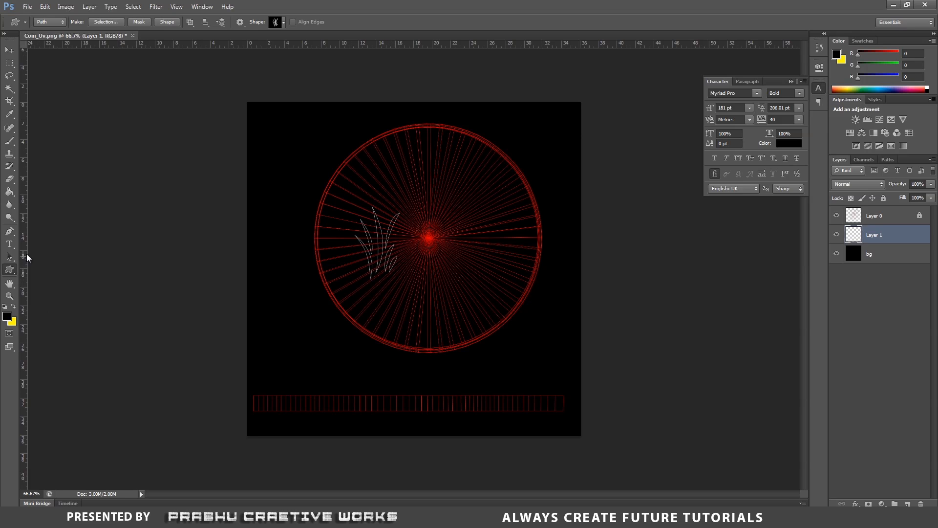
Turn the grass path into a new anti-aliased selection using the Pen tool's Make Selection option
left_click(11, 256)
left_click_drag(9, 231, 49, 238)
left_click(105, 21)
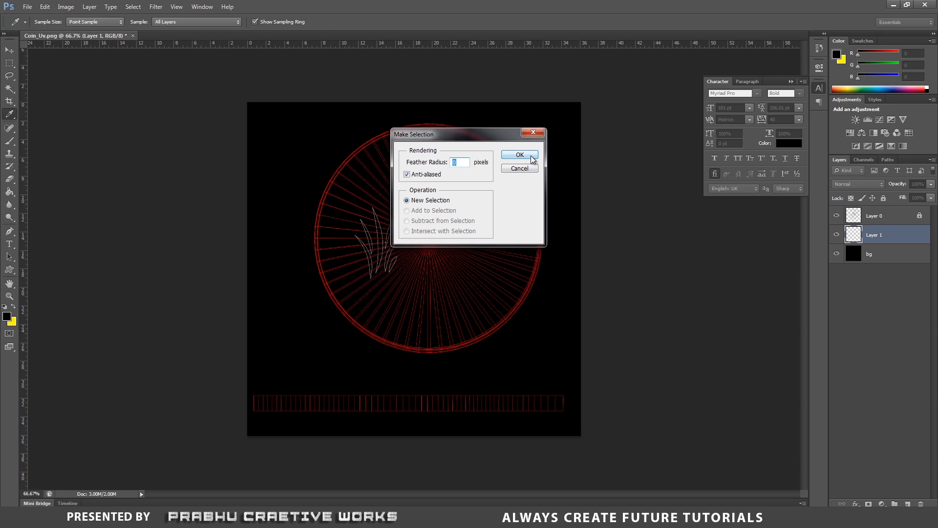
left_click(531, 157)
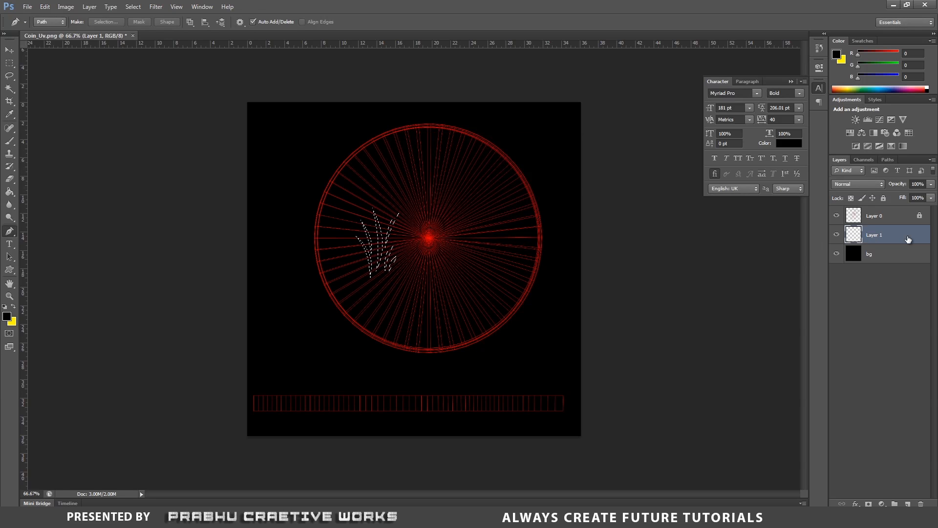
Fill the grass selection with pure white on Layer 1 and move the grass slightly up and left
left_click(16, 194)
left_click(7, 316)
left_click(653, 165)
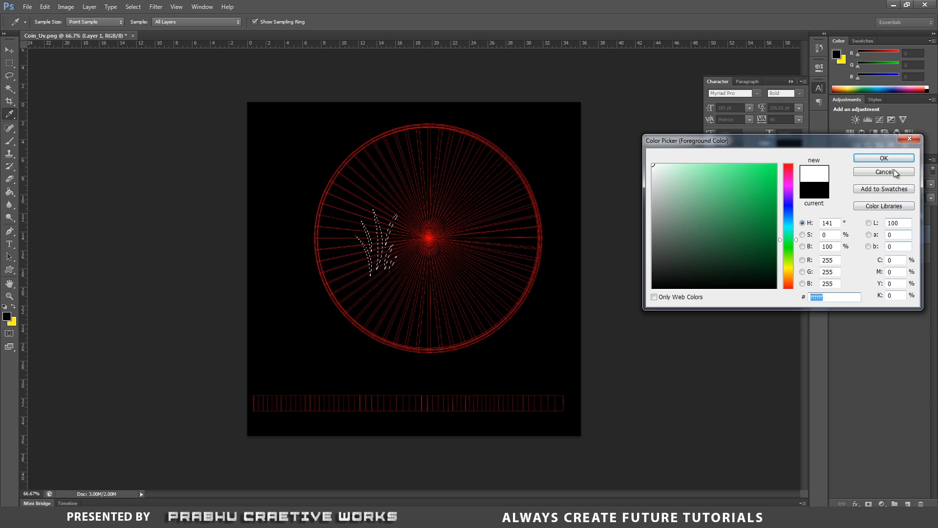
left_click(884, 158)
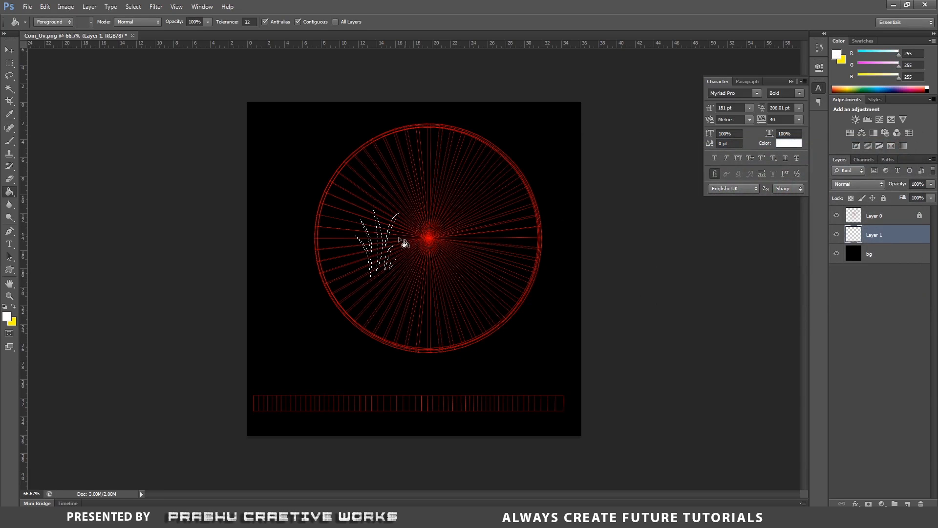
left_click(388, 251)
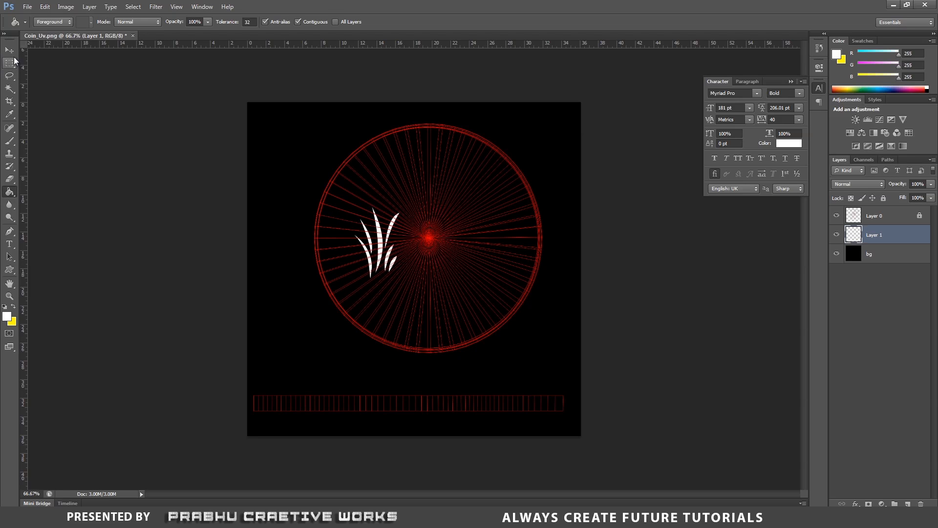
key("v")
left_click_drag(387, 256, 377, 246)
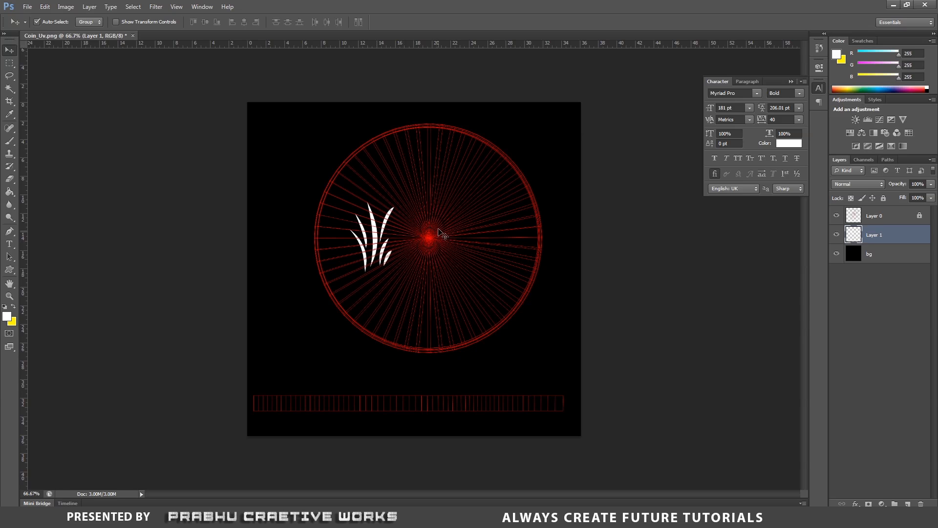
Add the number 5 as horizontal text just left of the disc's centre and set its size to 281 pt
left_click(10, 244)
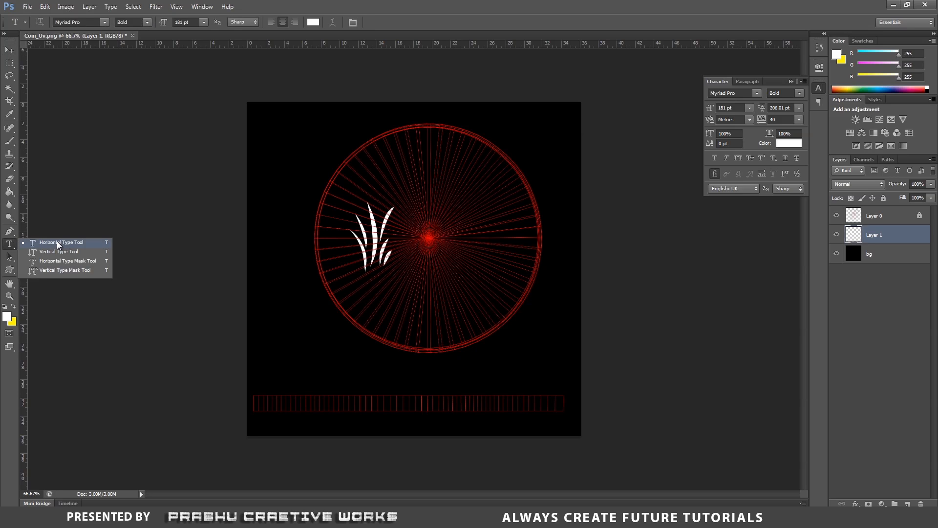
left_click(58, 243)
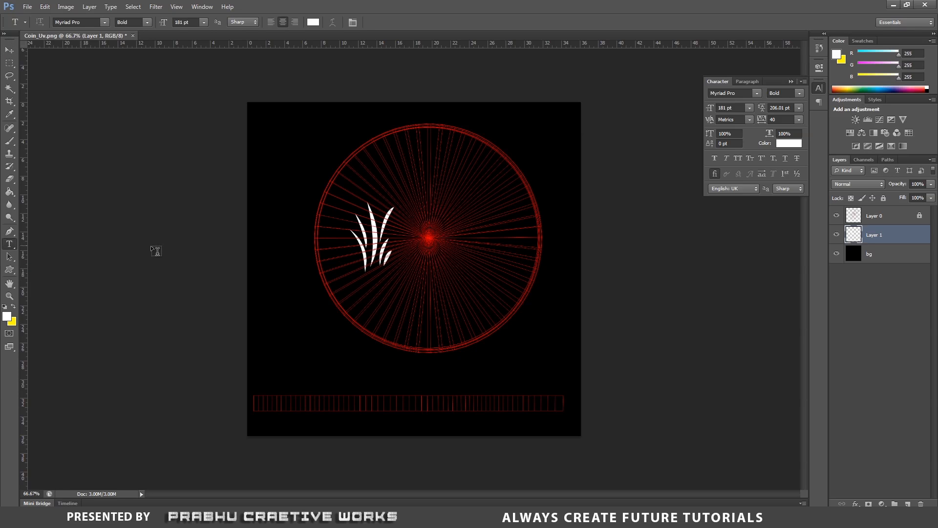
left_click(417, 241)
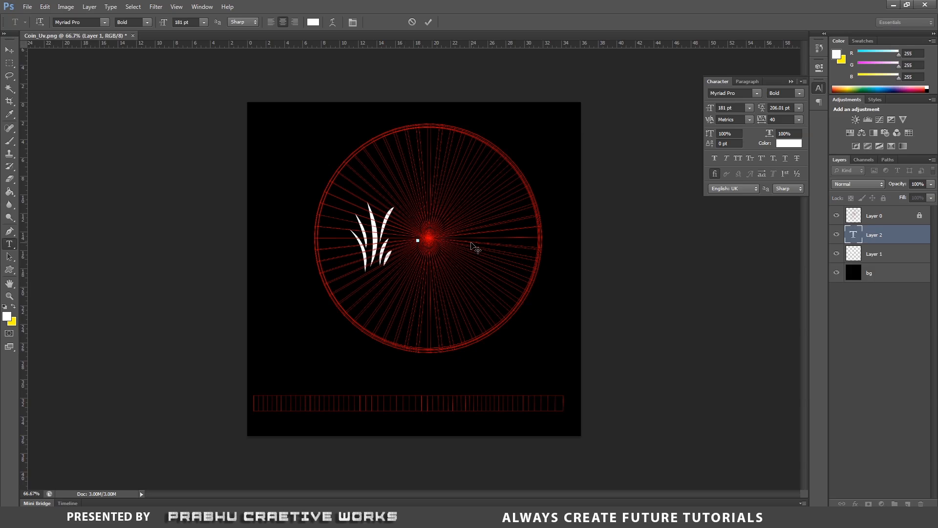
type("5")
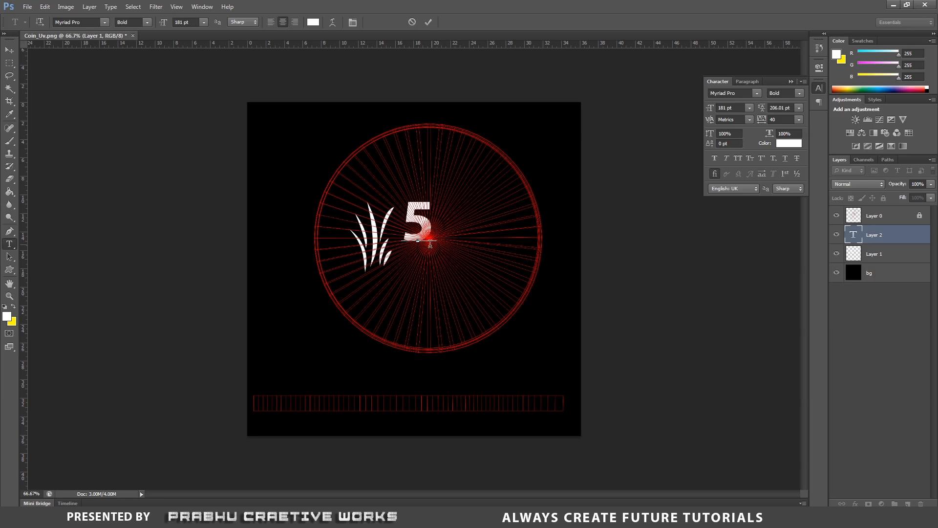
left_click_drag(429, 235, 385, 228)
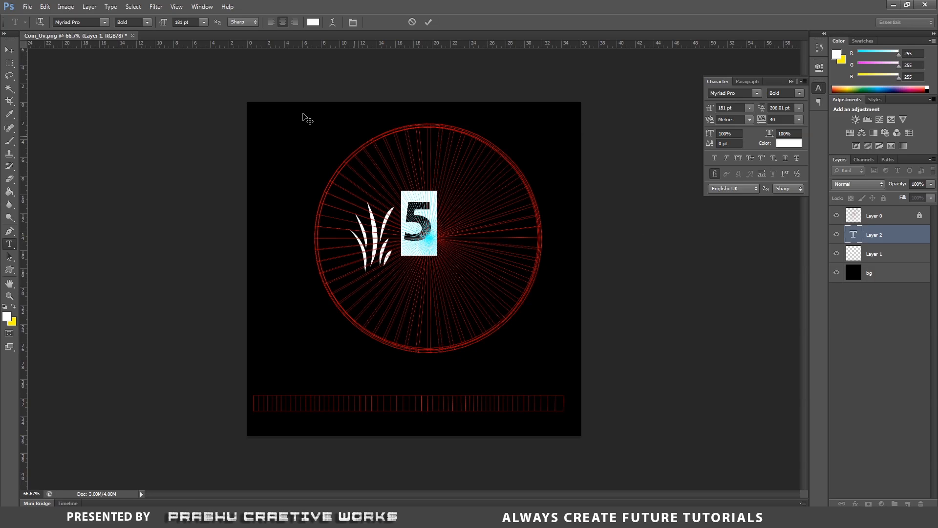
left_click_drag(163, 22, 215, 25)
left_click(10, 50)
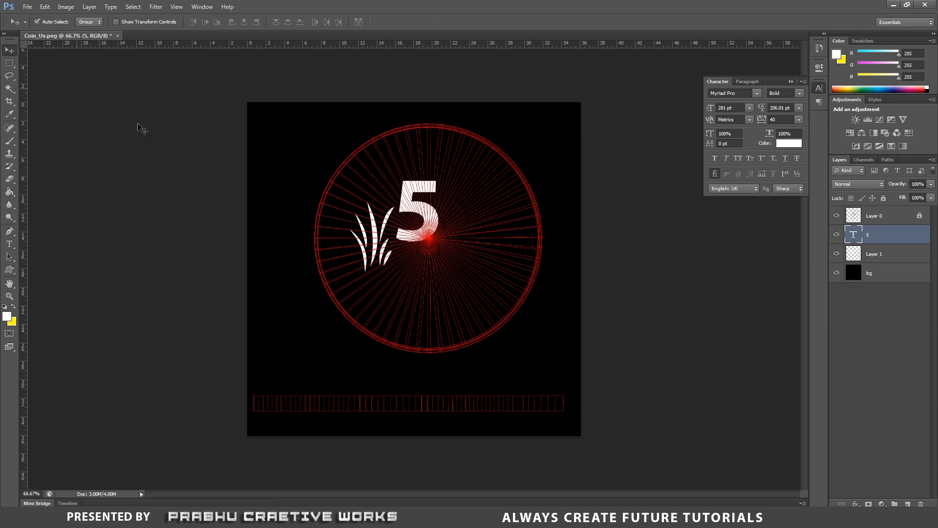
Set the 5's font size to 299 pt and move it onto the centre of the disc
double_click(853, 235)
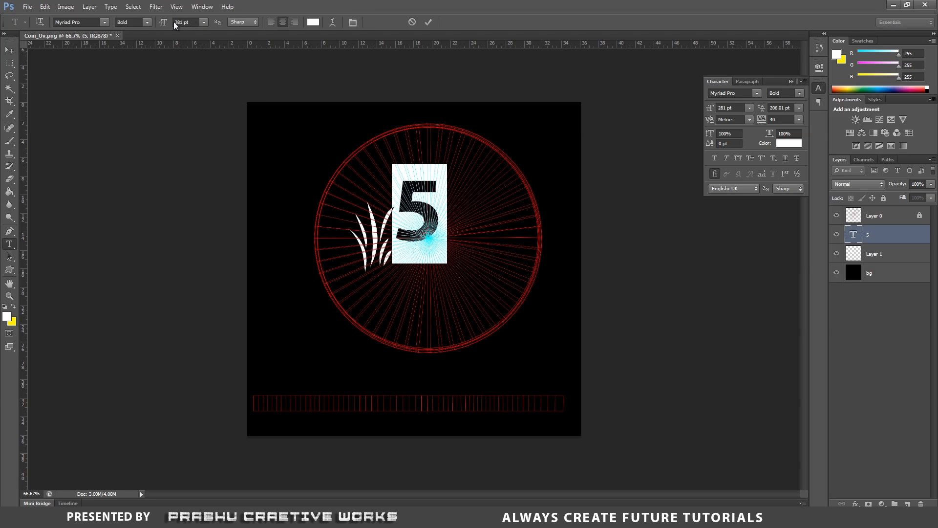
left_click_drag(165, 25, 173, 28)
left_click(14, 52)
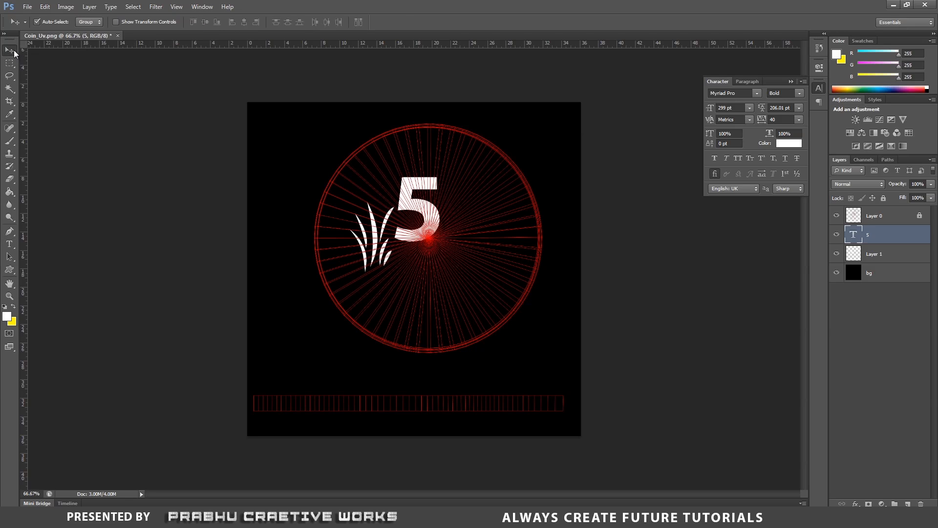
left_click_drag(414, 217, 426, 244)
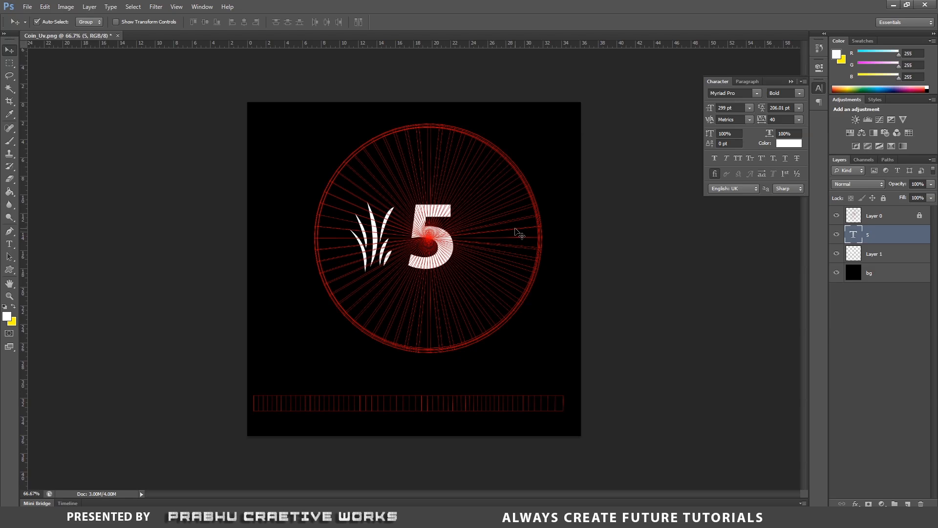
Rotate the grass on Layer 1 slightly counter-clockwise with Free Transform
left_click(387, 238)
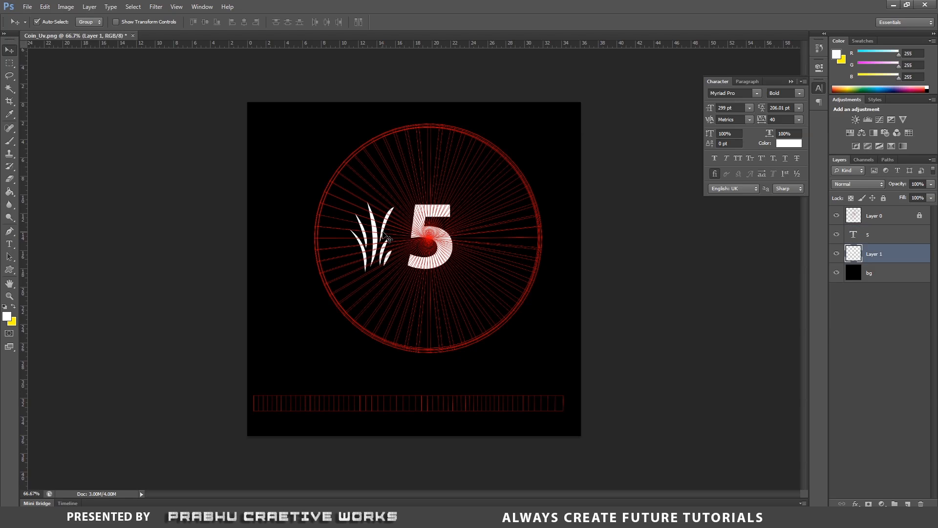
key("ctrl+t")
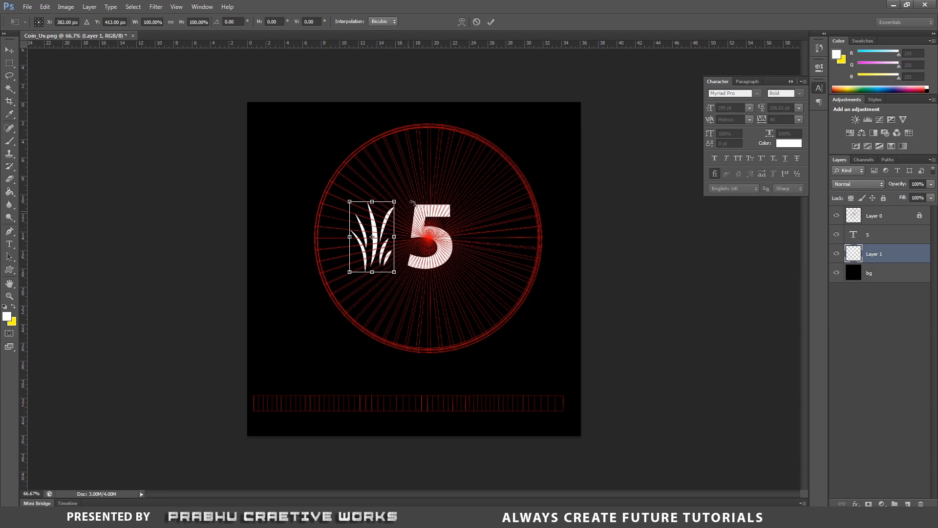
left_click_drag(403, 189, 402, 180)
key("Return")
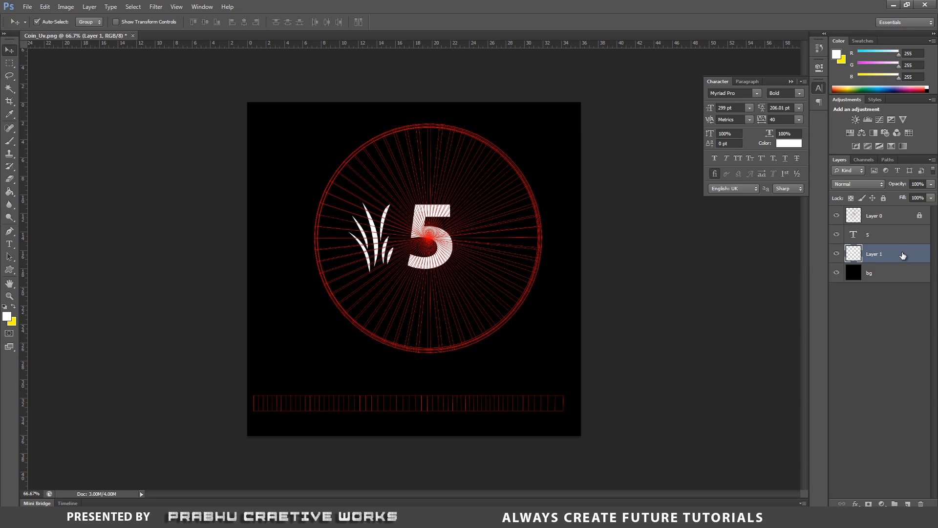
Duplicate the grass layer, place the copy to the right of the 5 and flip it horizontally
key("ctrl+j")
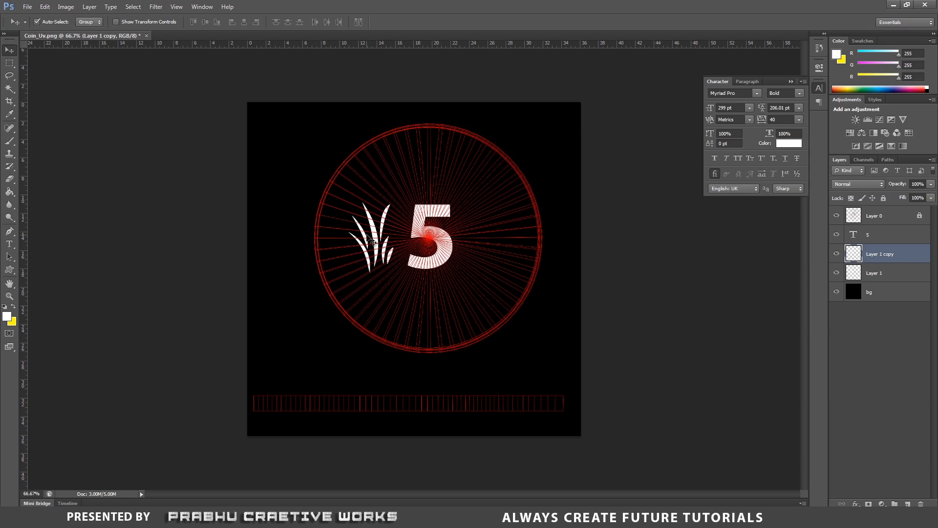
left_click_drag(379, 239, 484, 241)
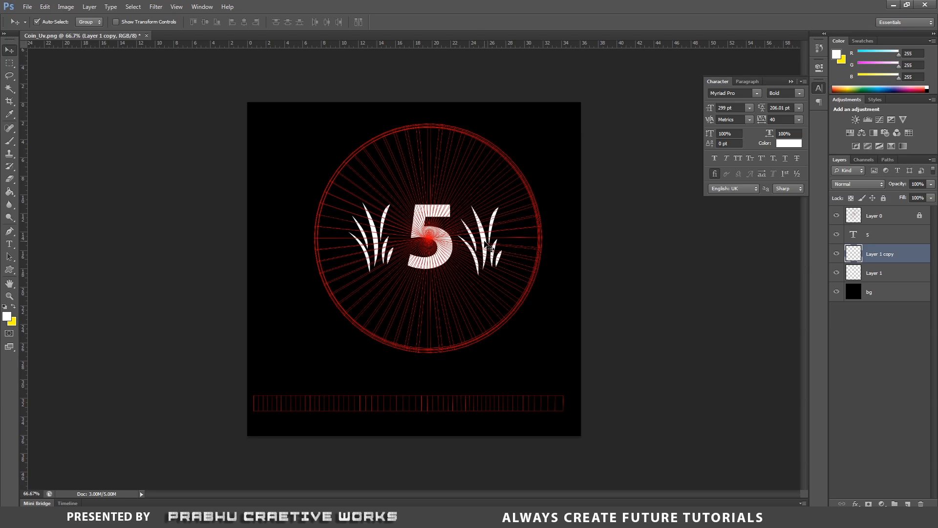
key("ctrl+t")
right_click(484, 242)
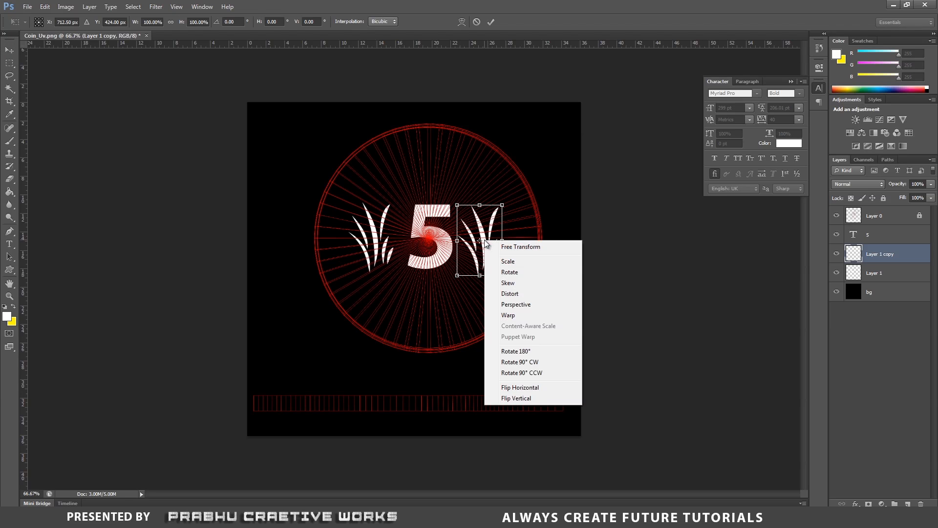
left_click(518, 388)
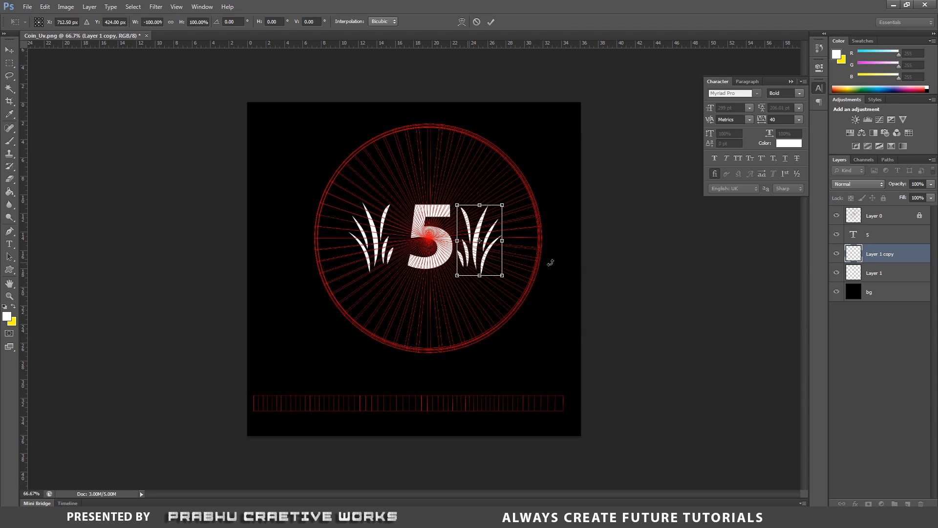
key("Return")
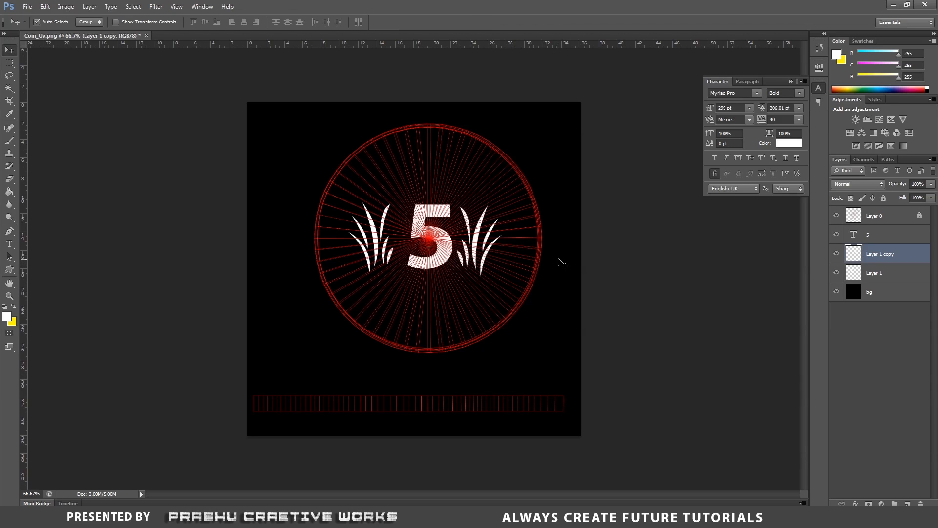
Nudge the flipped grass copy slightly to the right, away from the 5
key("Right")
key("Right")
key("Right")
key("Right")
key("Right")
key("Right")
key("Right")
key("Right")
key("Right")
key("Right")
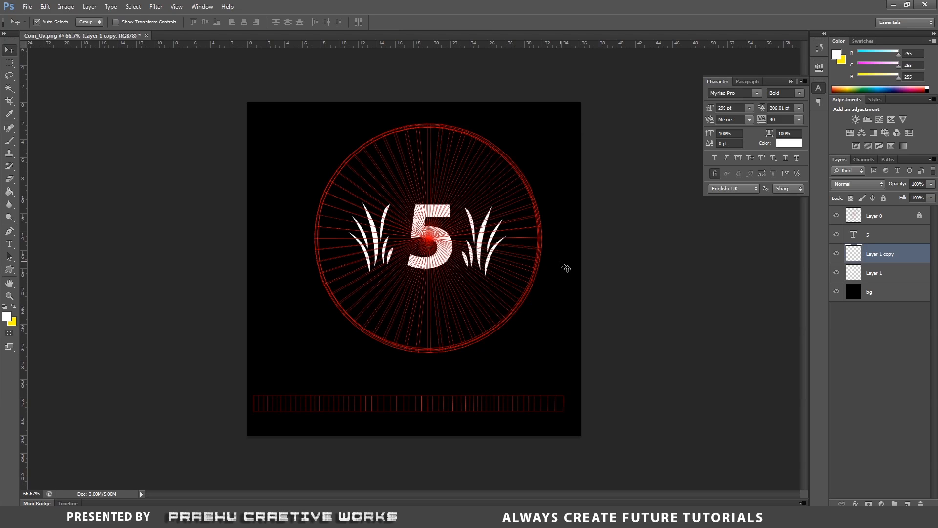
key("Left")
key("Left")
key("Left")
key("Left")
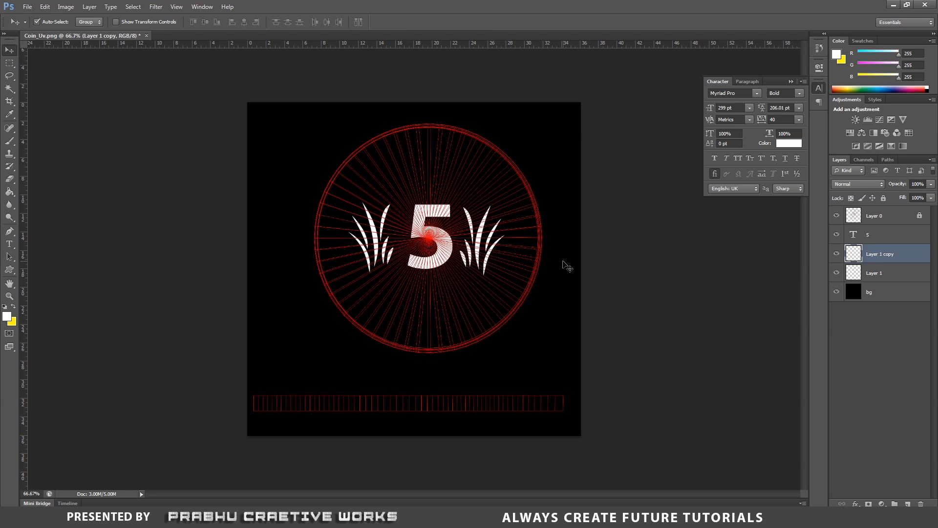
Nudge the number 5 slightly left to even out its spacing between the two grass shapes
left_click(385, 245)
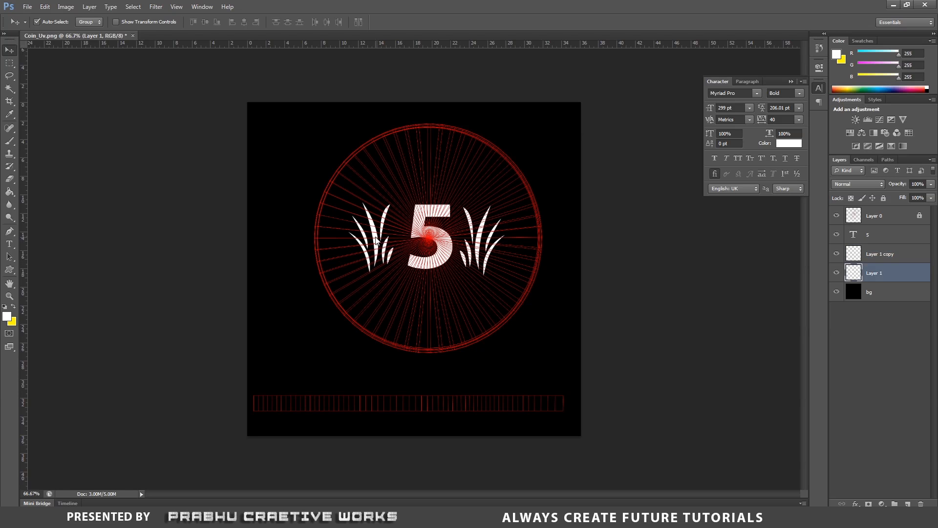
left_click(445, 250)
key("Left")
key("Left")
key("Left")
key("Left")
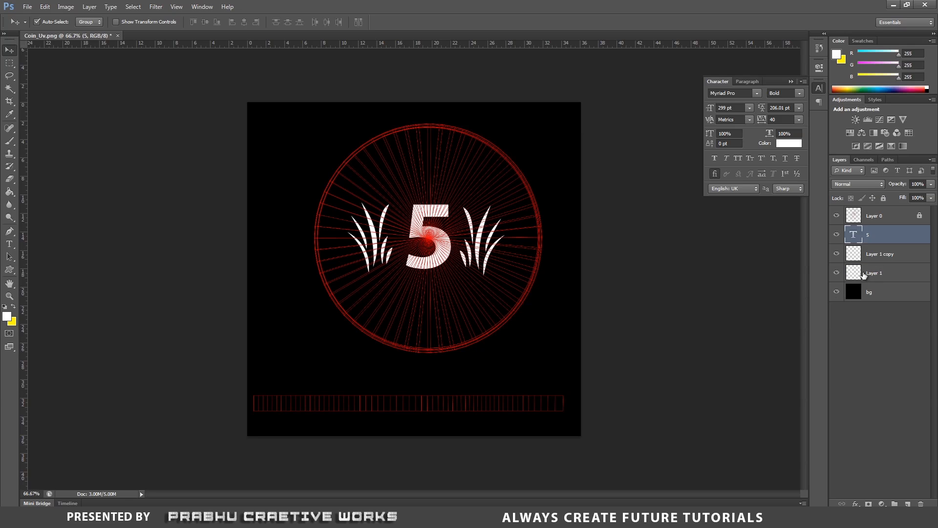
Add the text 2016 in the lower part of the disc and set its font size to 41 pt
left_click(9, 243)
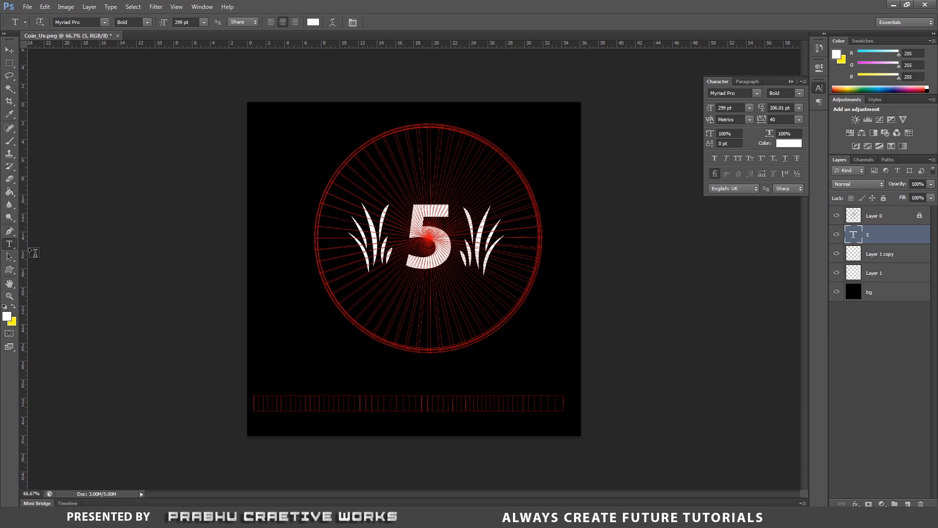
left_click(389, 318)
type("2")
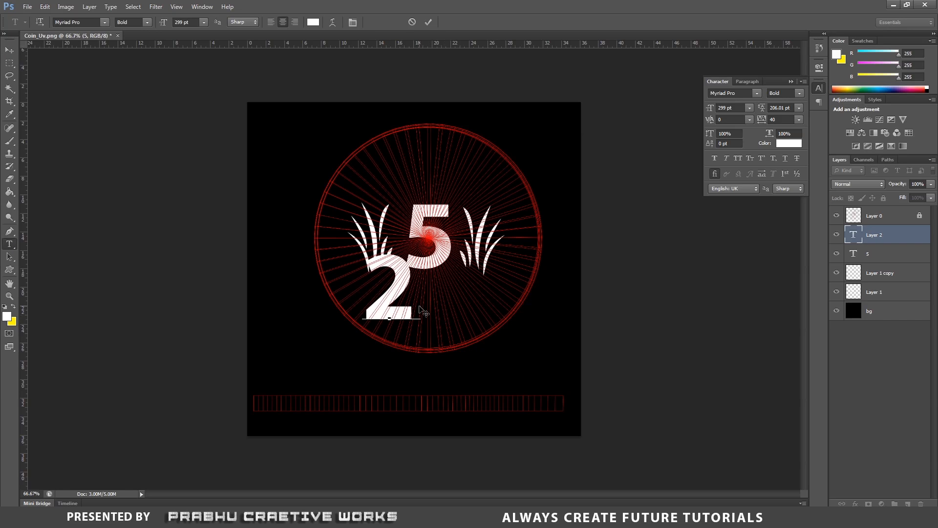
type("016")
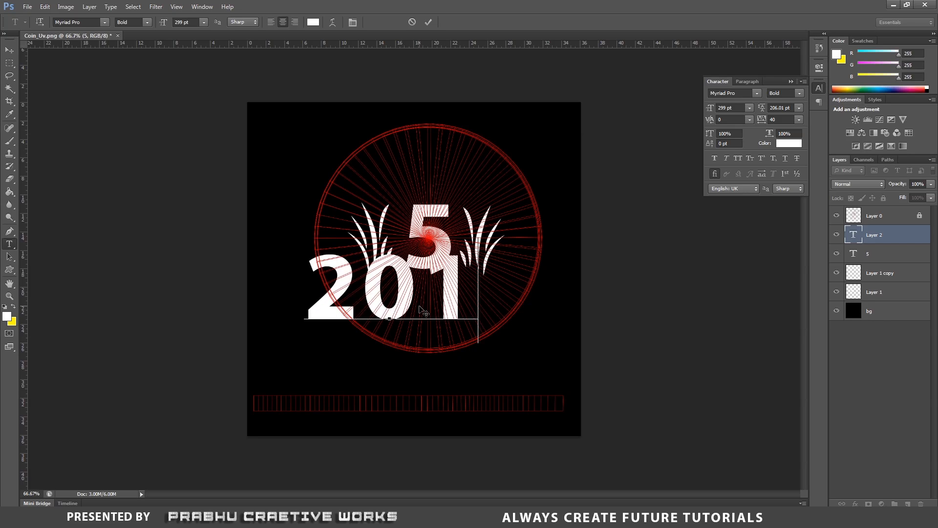
double_click(853, 236)
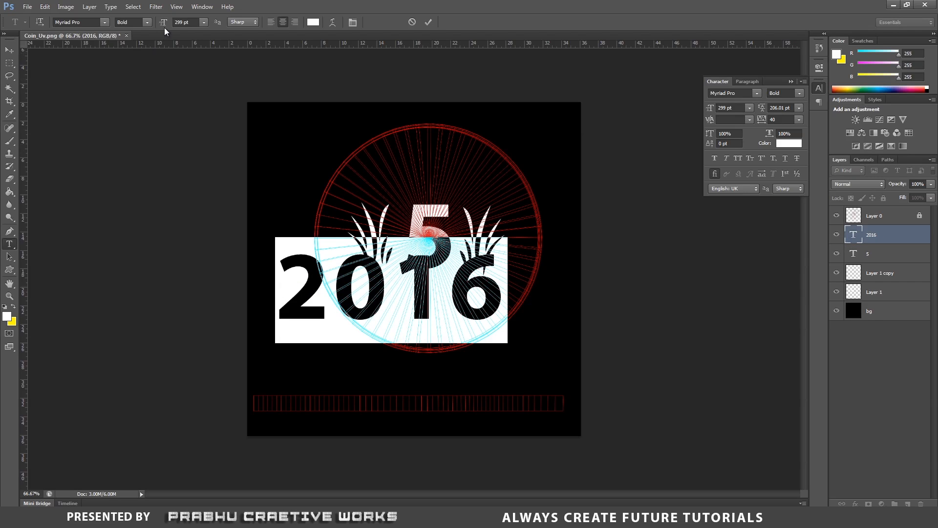
left_click_drag(164, 25, 38, 34)
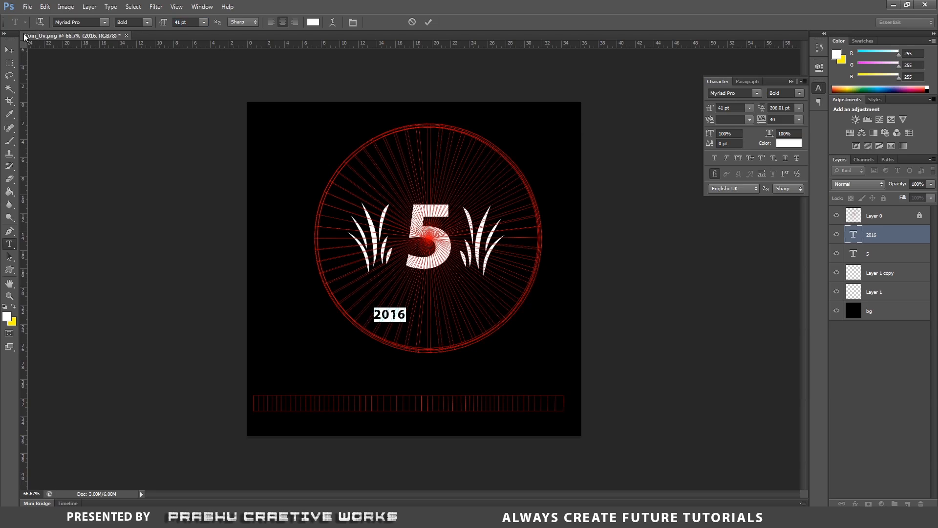
left_click(10, 50)
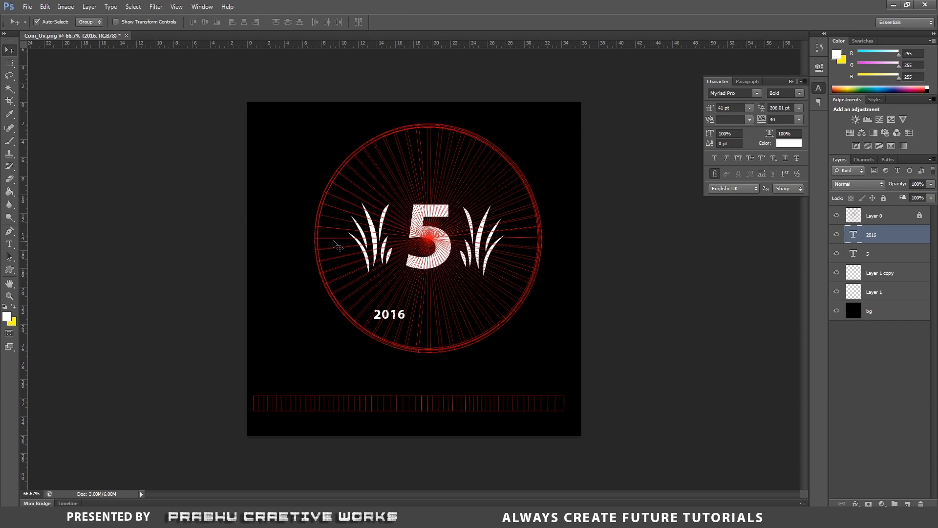
Nudge the 2016 text right until it is centred beneath the 5
key("shift+Right")
key("shift+Right")
key("shift+Right")
key("shift+Right")
key("shift+Right")
key("shift+Right")
key("shift+Right")
key("shift+Right")
key("shift+Right")
key("shift+Right")
key("Right")
key("Right")
key("Down")
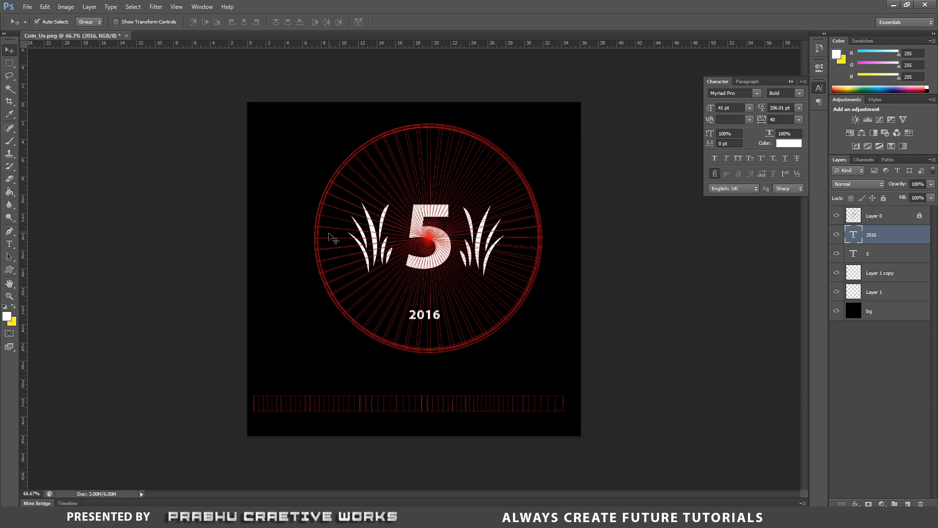
key("Right")
key("Right")
key("Left")
key("Right")
Create a new layer above the 2016 text and rename it brush
key("ctrl+1")
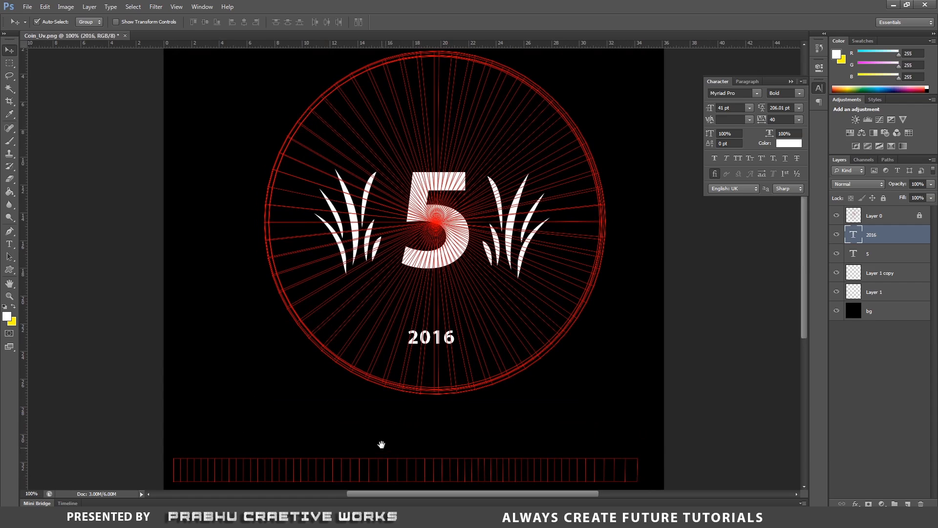
left_click_drag(381, 444, 442, 344)
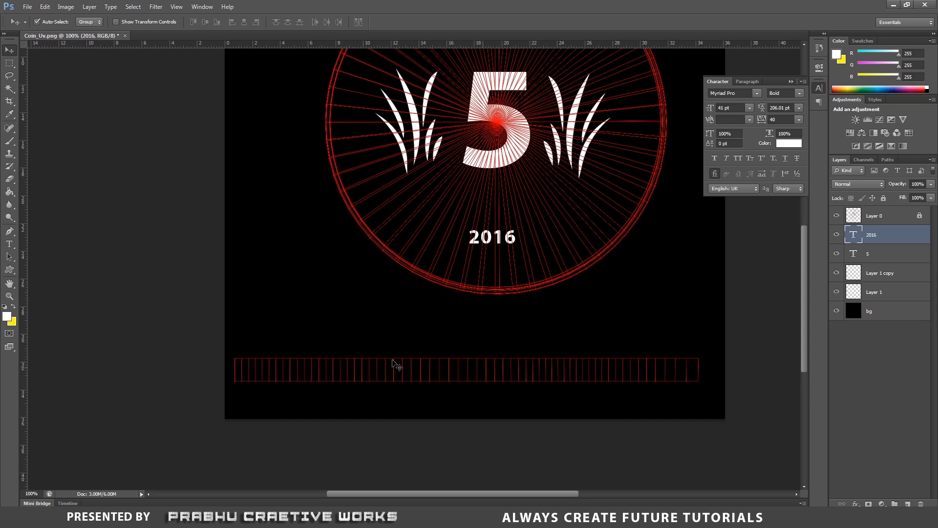
left_click(907, 503)
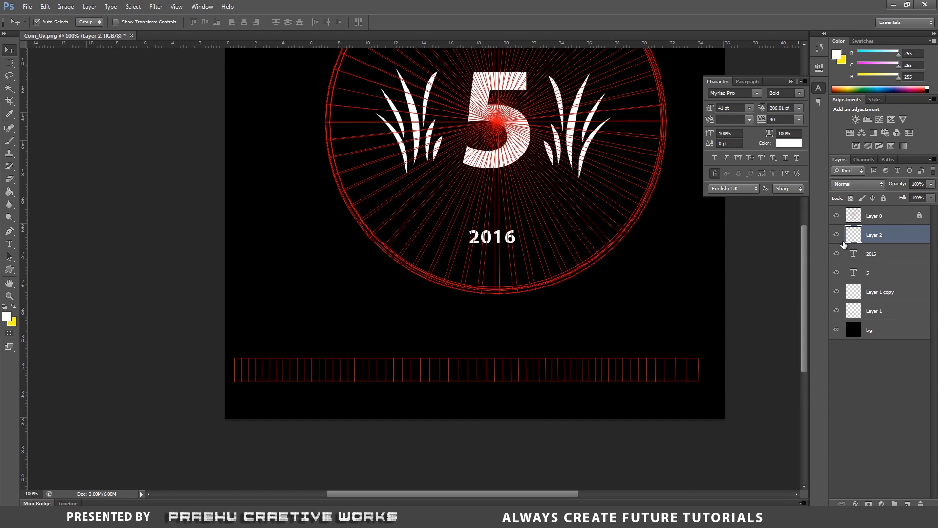
double_click(872, 235)
type("brush")
key("Return")
Set up the Brush tool with a size of 5 px and 0% hardness
left_click_drag(8, 141, 44, 143)
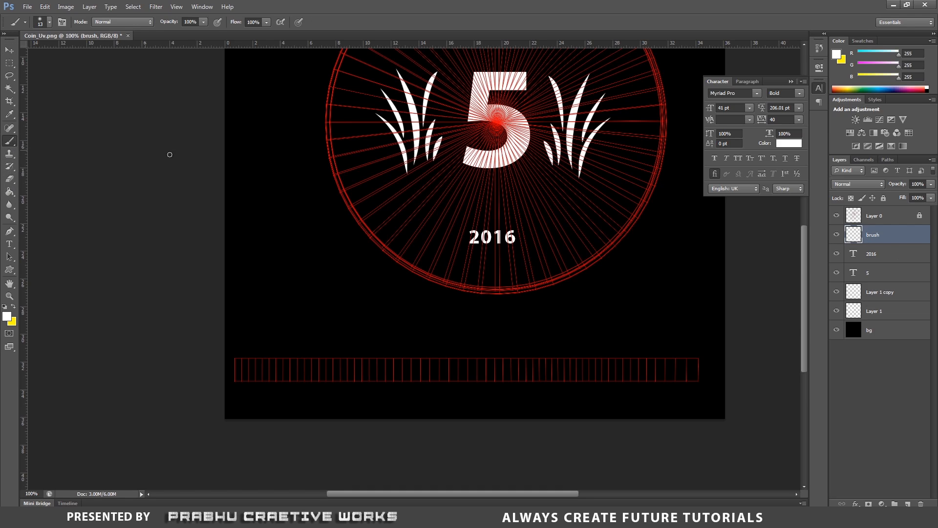
right_click(298, 218)
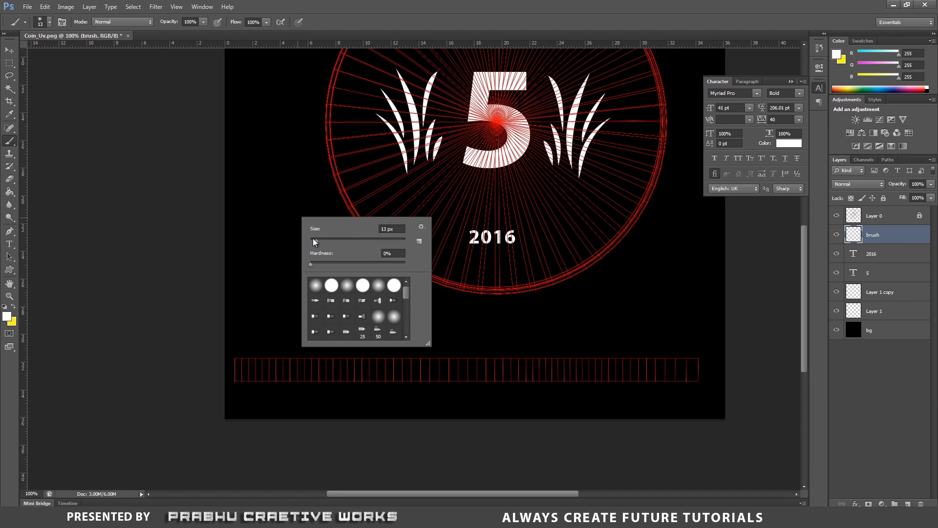
left_click(313, 238)
left_click_drag(260, 294, 260, 311)
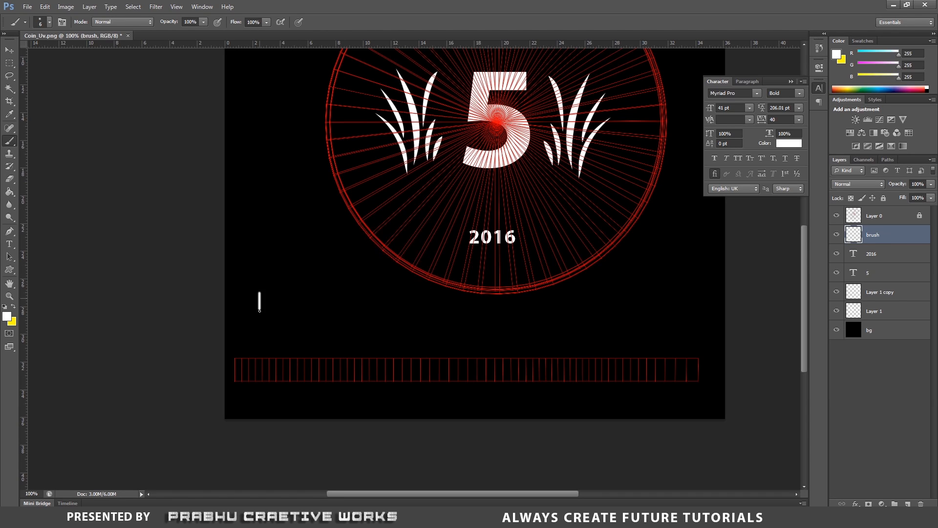
key("ctrl+z")
right_click(297, 287)
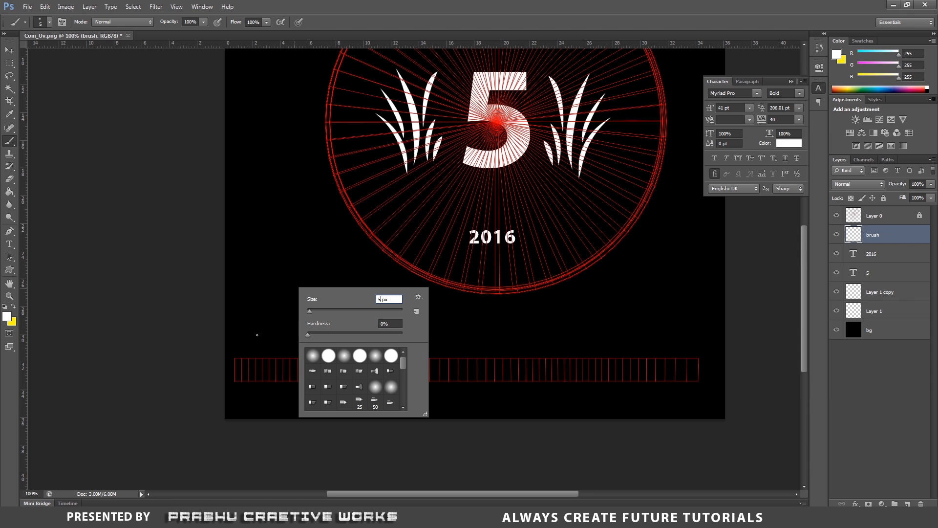
key("Return")
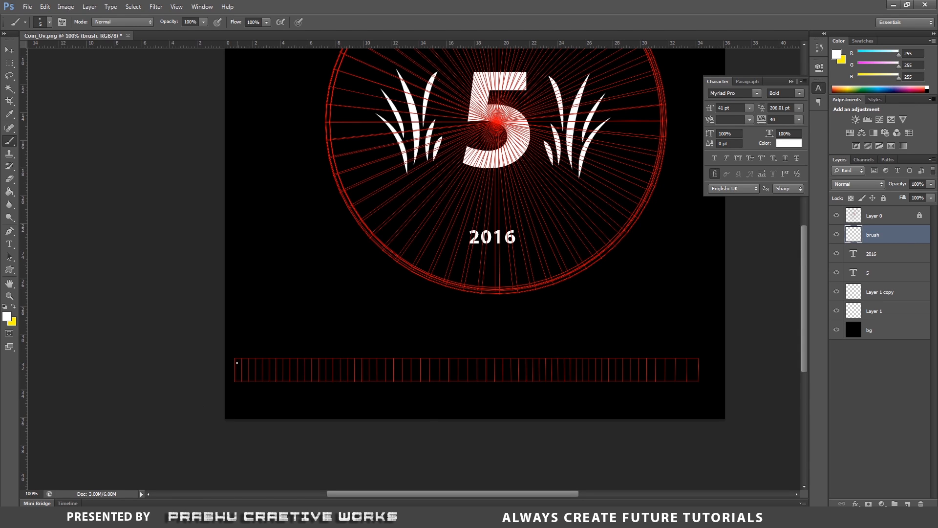
right_click(278, 295)
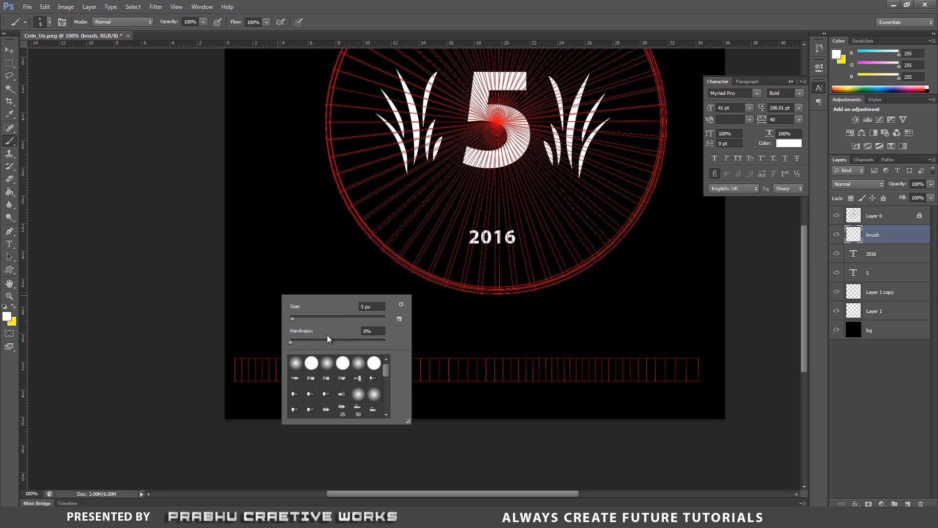
key("Return")
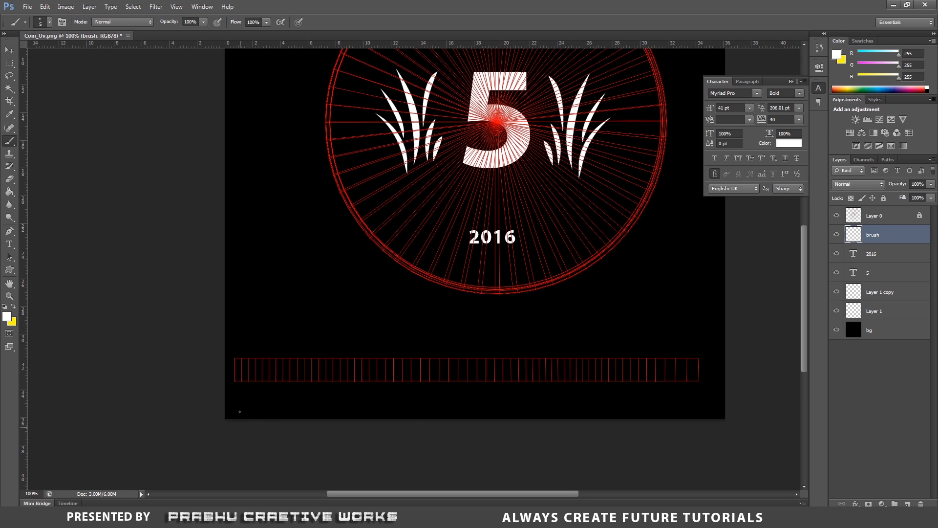
Paint a short vertical white stroke inside the first cell of the UV strip below the disc and nudge it slightly right
left_click(237, 361, "shift")
key("ctrl+z")
left_click(9, 50)
key("Right")
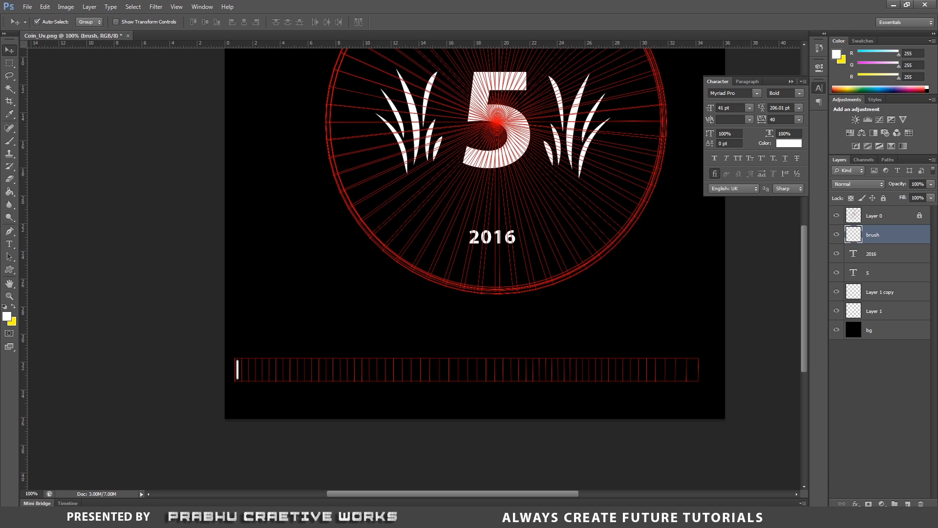
Duplicate the brush stroke layer and transform the copy so it sits about 9 px to the right of the original
key("ctrl+j")
key("ctrl+t")
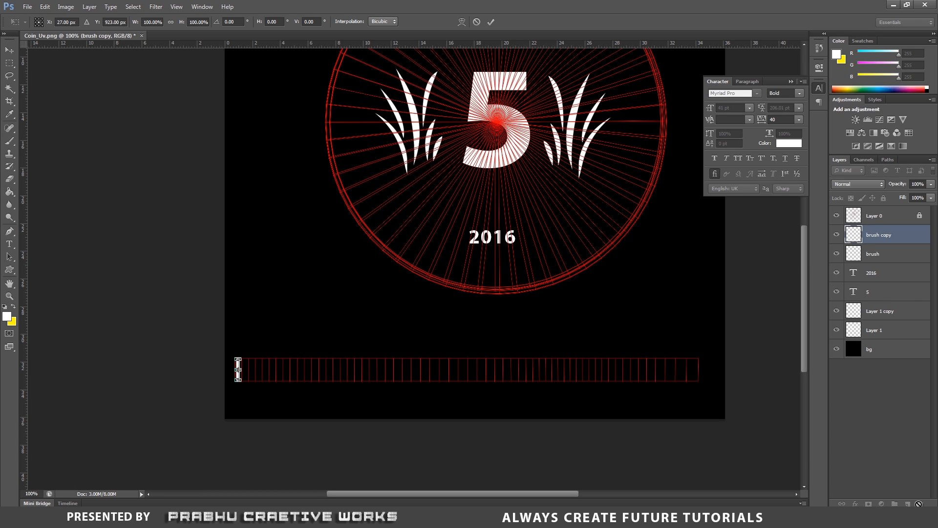
key("Right")
key("Right")
key("Right")
key("Right")
key("Right")
key("Right")
key("Right")
key("Right")
key("Right")
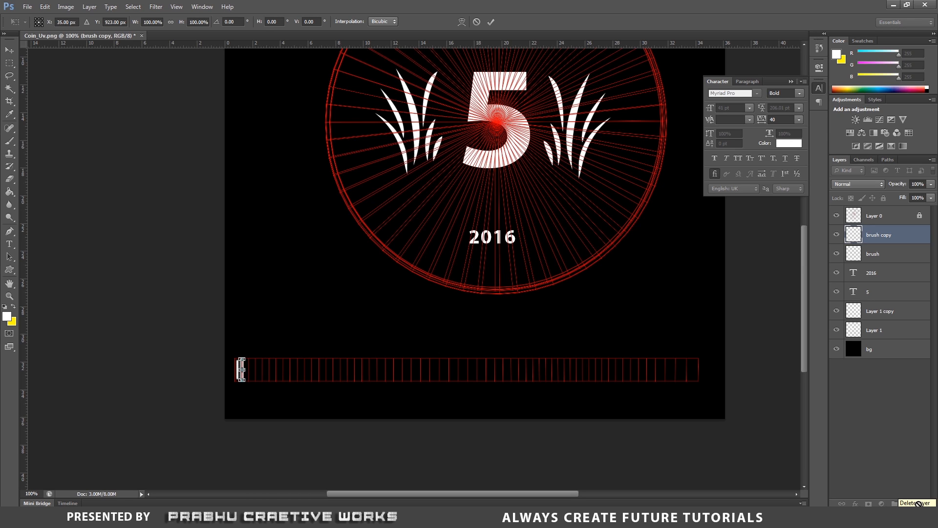
key("Return")
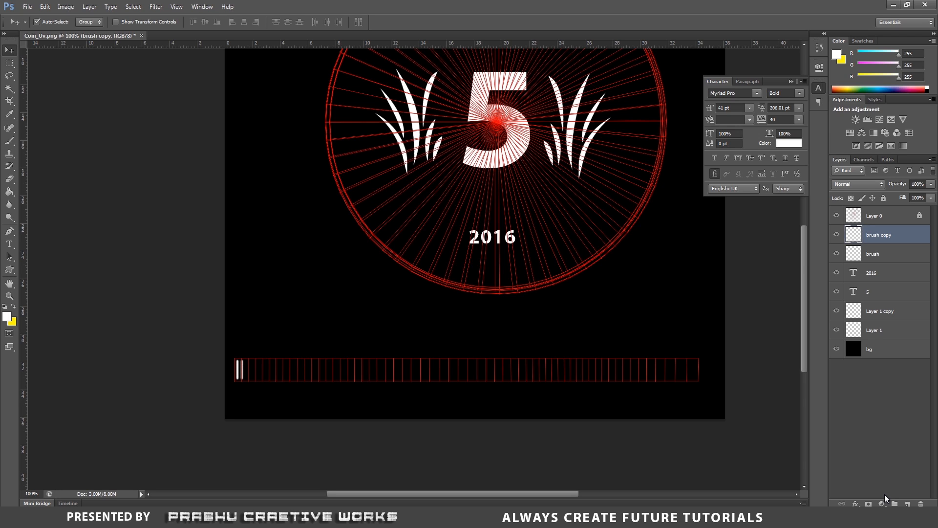
Repeat the duplicate-and-shift transform until evenly spaced vertical strokes fill the whole length of the UV strip
key("ctrl+shift+alt+t")
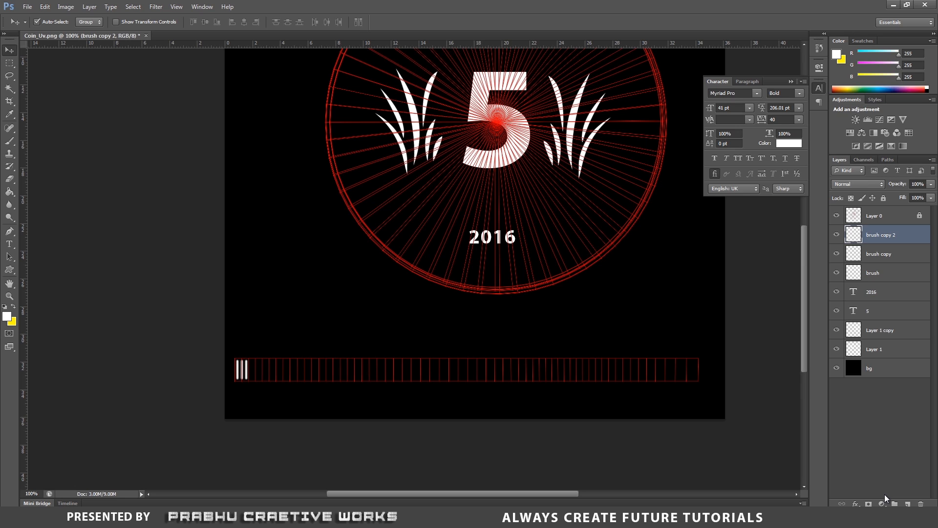
key("ctrl+alt+shift+t")
key("ctrl+alt+shift+t")
key("ctrl+alt+shift+t")
key("ctrl+alt+shift+t")
key("ctrl+alt+shift+t")
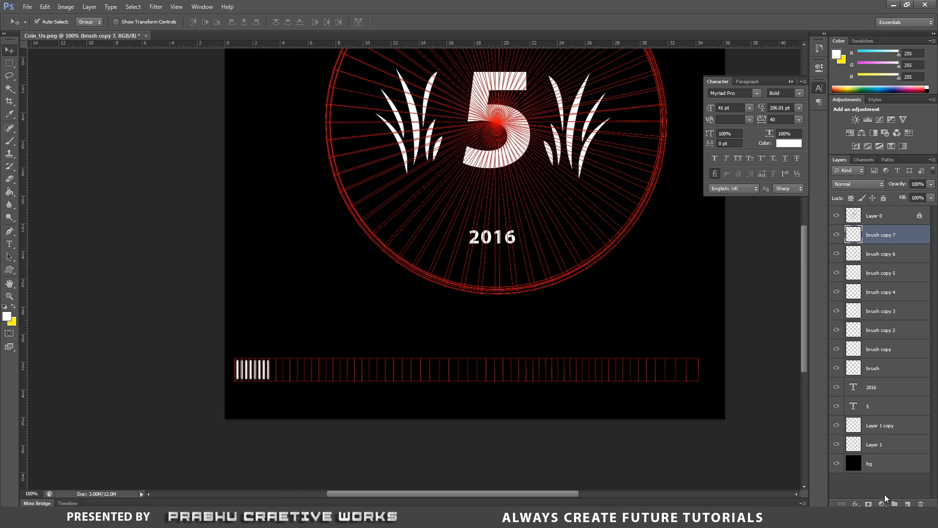
key("ctrl+alt+shift+t")
key("ctrl+alt+shift+t")
key("ctrl+alt+shift+t")
key("ctrl+alt+shift+t")
key("ctrl+alt+shift+t")
key("ctrl+alt+shift+t")
key("ctrl+alt+shift+t")
key("ctrl+alt+shift+t")
key("ctrl+alt+shift+t")
key("ctrl+alt+shift+t")
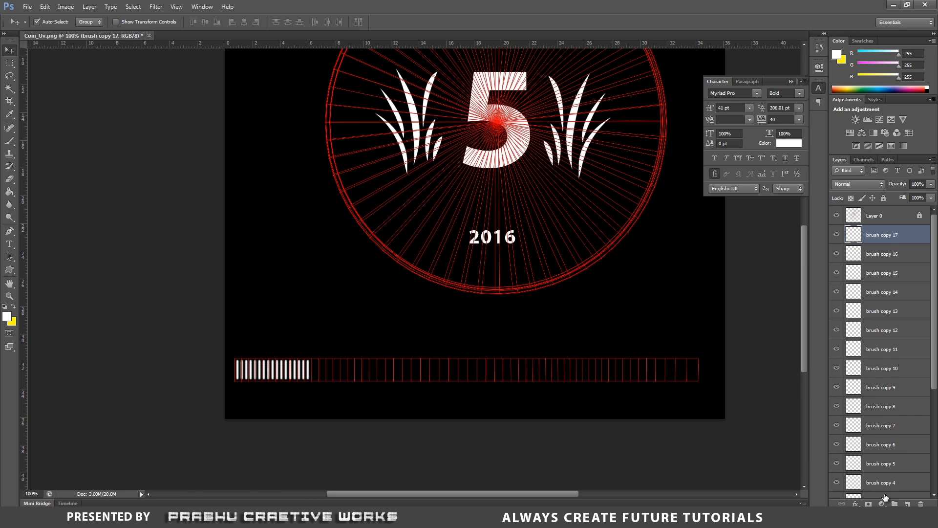
key("ctrl+alt+shift+t")
key("ctrl+alt+shift+t")
key("ctrl+alt+shift+t")
key("ctrl+alt+shift+t")
key("ctrl+alt+shift+t")
key("ctrl+alt+shift+t")
key("ctrl+alt+shift+t")
key("ctrl+alt+shift+t")
key("ctrl+alt+shift+t")
key("ctrl+alt+shift+t")
key("ctrl+alt+shift+t")
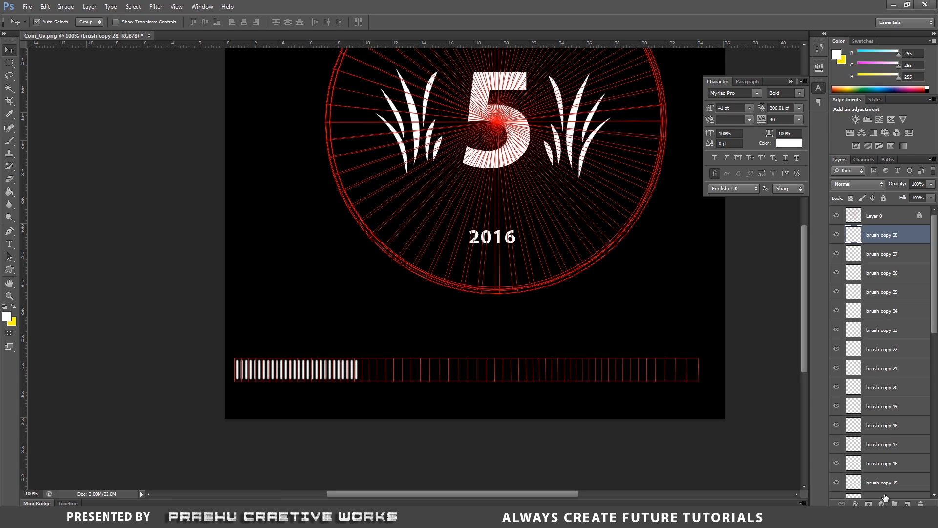
key("ctrl+alt+shift+t")
key("ctrl+alt+shift+t")
key("ctrl+alt+shift+t")
key("ctrl+alt+shift+t")
key("ctrl+alt+shift+t")
key("ctrl+alt+shift+t")
key("ctrl+alt+shift+t")
key("ctrl+alt+shift+t")
key("ctrl+alt+shift+t")
key("ctrl+alt+shift+t")
key("ctrl+alt+shift+t")
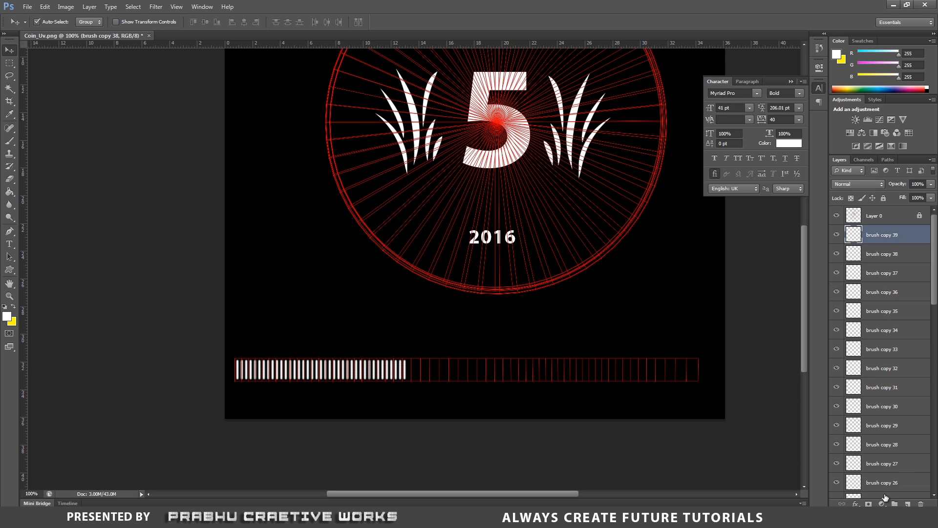
key("ctrl+alt+shift+t")
key("ctrl+alt+shift+t")
key("ctrl+alt+shift+t")
key("ctrl+alt+shift+t")
key("ctrl+alt+shift+t")
key("ctrl+alt+shift+t")
key("ctrl+alt+shift+t")
key("ctrl+alt+shift+t")
key("ctrl+alt+shift+t")
key("ctrl+alt+shift+t")
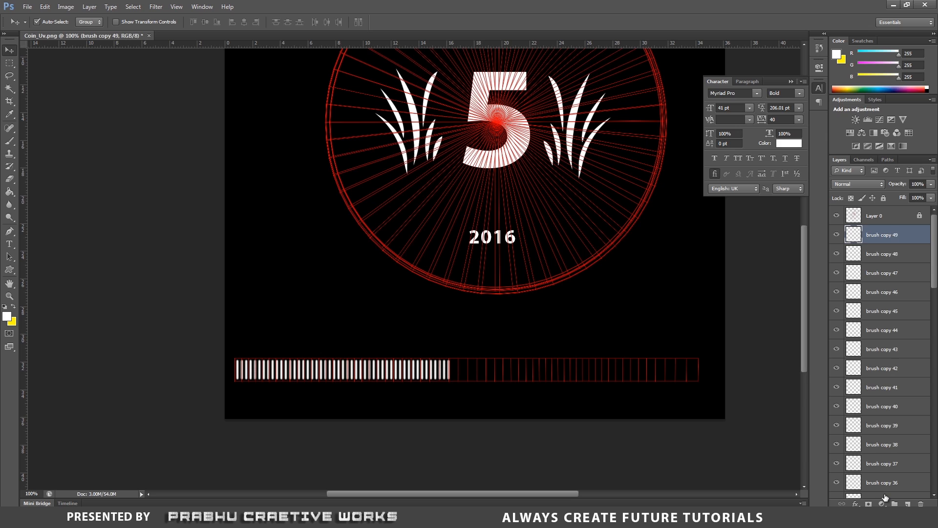
key("ctrl+alt+shift+t")
key("ctrl+alt+shift+t")
key("ctrl+alt+shift+t")
key("ctrl+alt+shift+t")
key("ctrl+alt+shift+t")
key("ctrl+alt+shift+t")
key("ctrl+alt+shift+t")
key("ctrl+alt+shift+t")
key("ctrl+alt+shift+t")
key("ctrl+alt+shift+t")
key("ctrl+alt+shift+t")
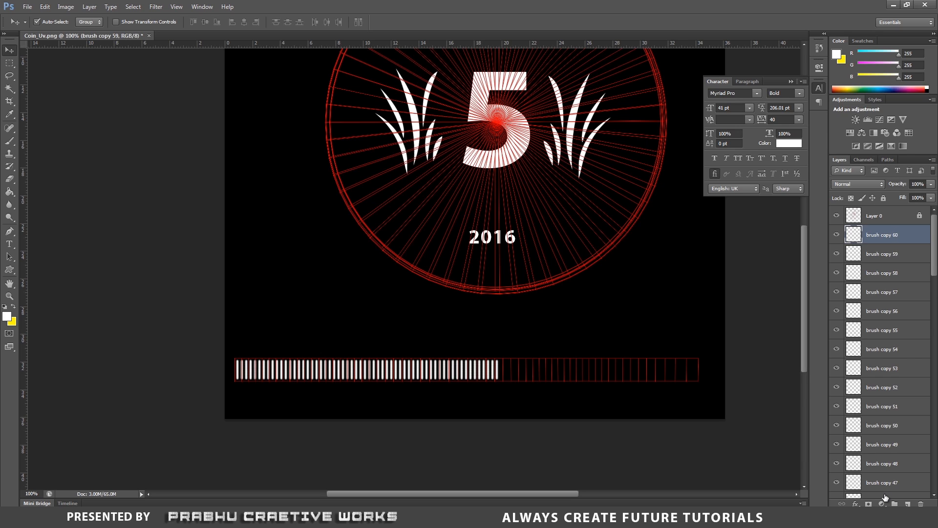
key("ctrl+alt+shift+t")
key("ctrl+alt+shift+t")
key("ctrl+alt+shift+t")
key("ctrl+alt+shift+t")
key("ctrl+alt+shift+t")
key("ctrl+alt+shift+t")
key("ctrl+alt+shift+t")
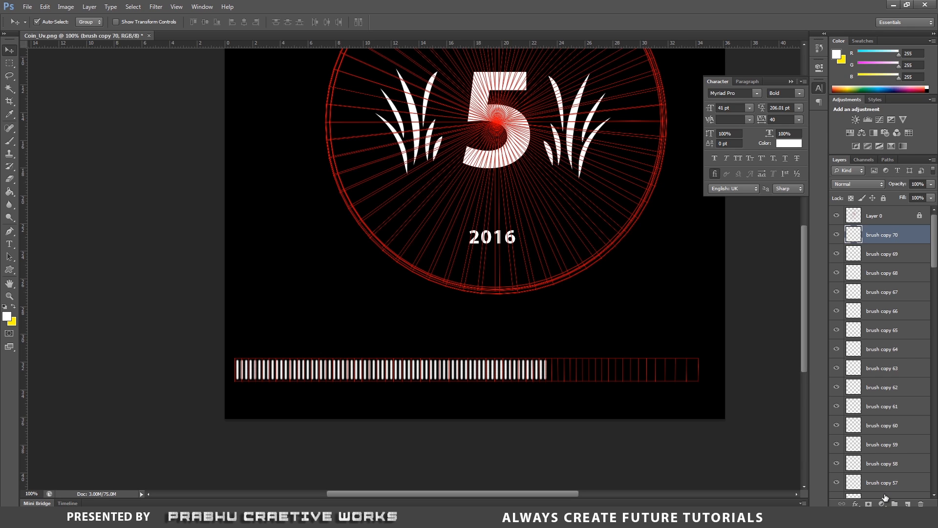
key("ctrl+alt+shift+t")
key("ctrl+alt+shift+t")
key("ctrl+alt+shift+t")
key("ctrl+alt+shift+t")
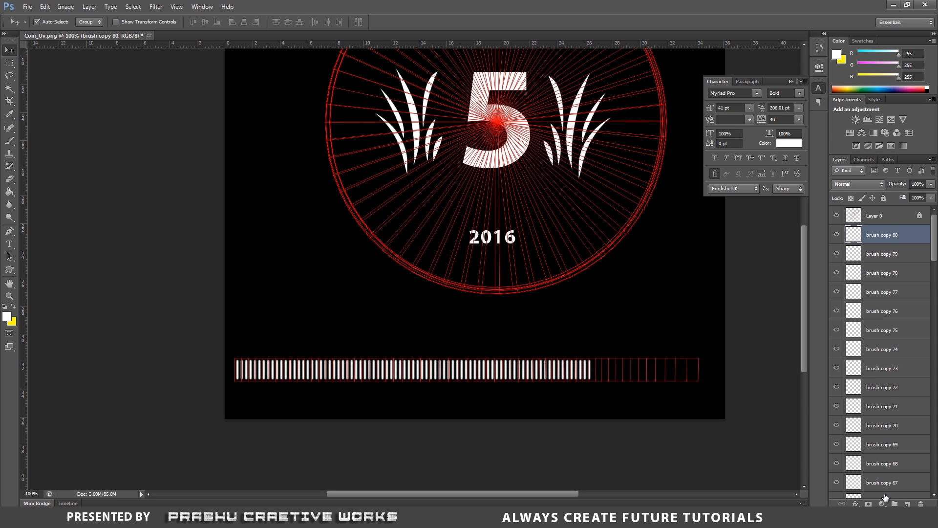
key("ctrl+alt+shift+t")
key("ctrl+alt+shift+t")
key("ctrl+alt+shift+t")
key("ctrl+alt+shift+t")
key("ctrl+alt+shift+t")
key("ctrl+alt+shift+t")
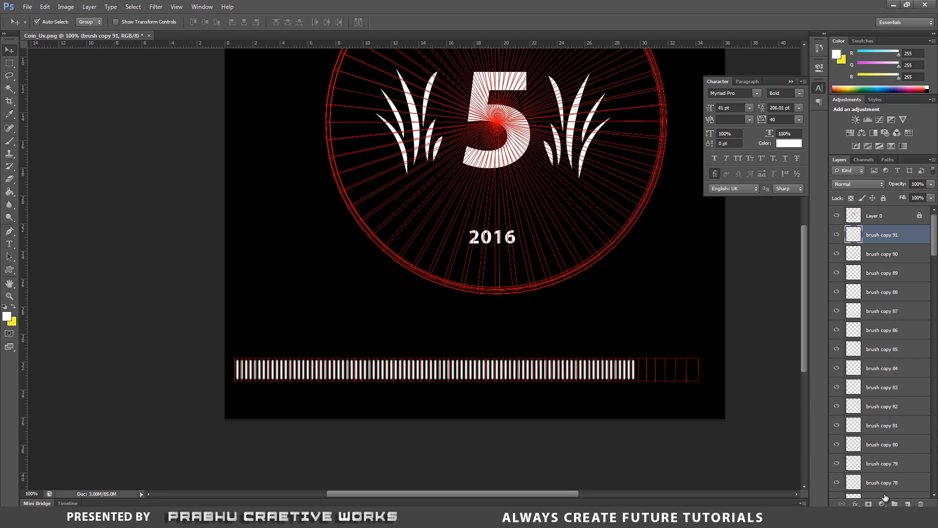
key("ctrl+alt+shift+t")
key("ctrl+alt+shift+t")
key("ctrl+alt+shift+t")
key("ctrl+alt+shift+t")
key("ctrl+alt+shift+t")
key("ctrl+alt+shift+t")
key("ctrl+alt+shift+t")
key("ctrl+alt+shift+t")
key("ctrl+alt+shift+t")
key("ctrl+alt+shift+t")
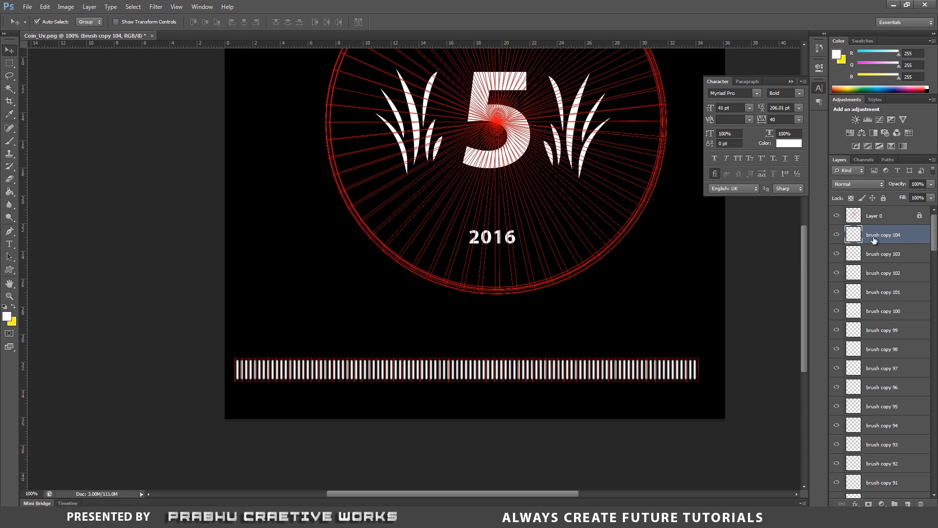
Merge all the brush stroke layers, from brush to brush copy 104, into one layer and check it by toggling its visibility
left_click_drag(934, 239, 936, 481)
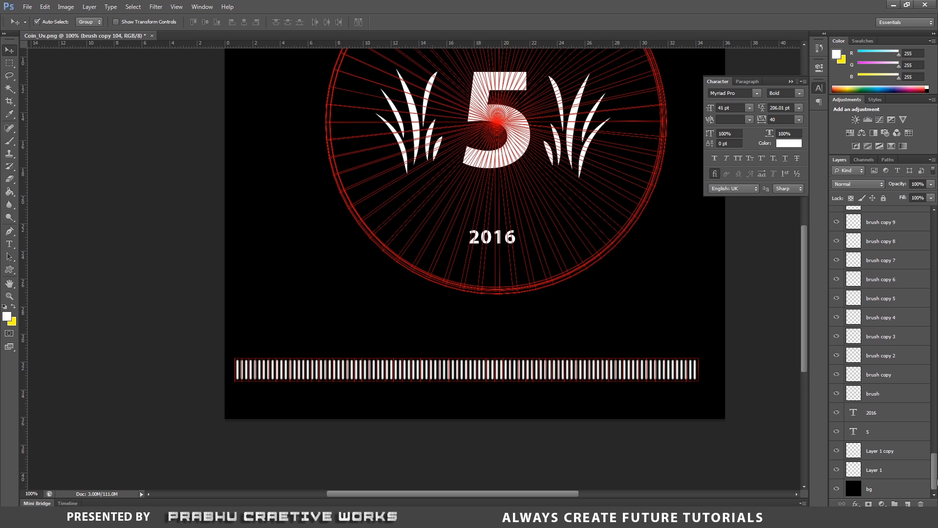
left_click(901, 394, "shift")
scroll(879, 352, "up", 15)
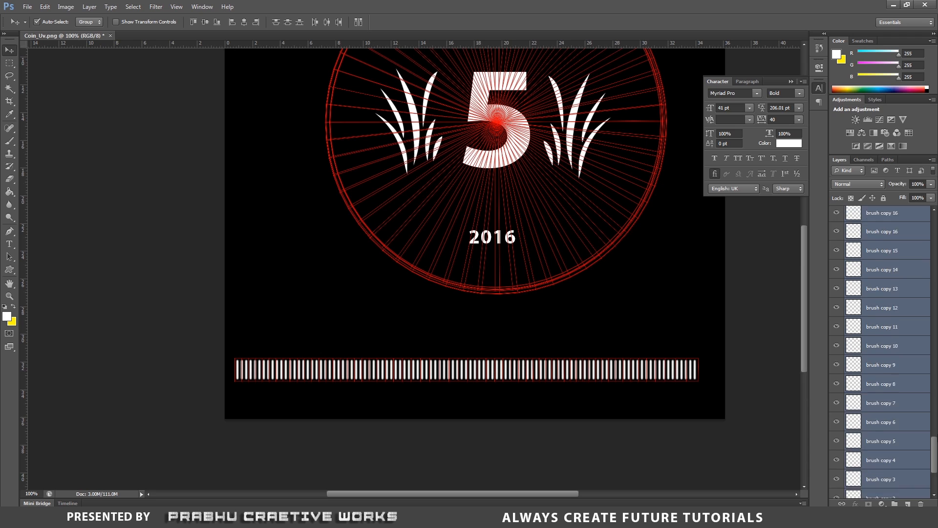
scroll(879, 352, "down", 15)
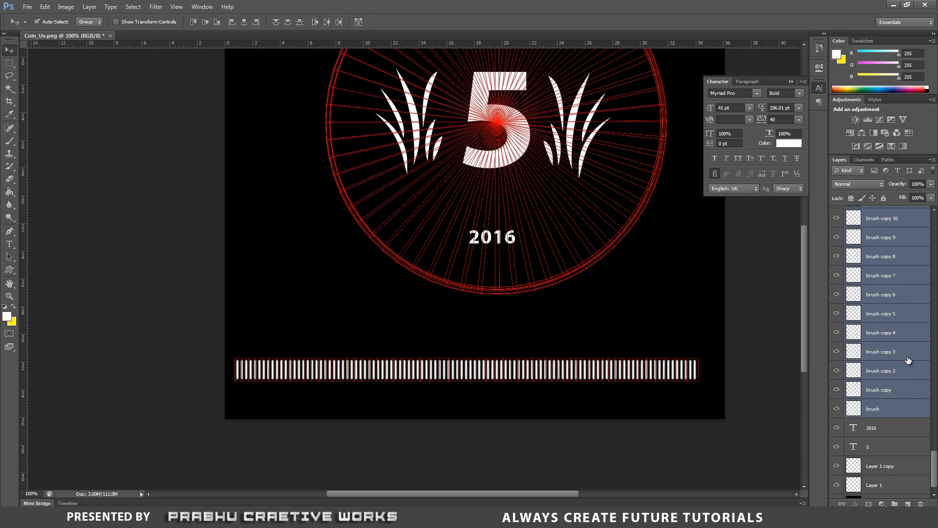
key("ctrl+e")
left_click(836, 235)
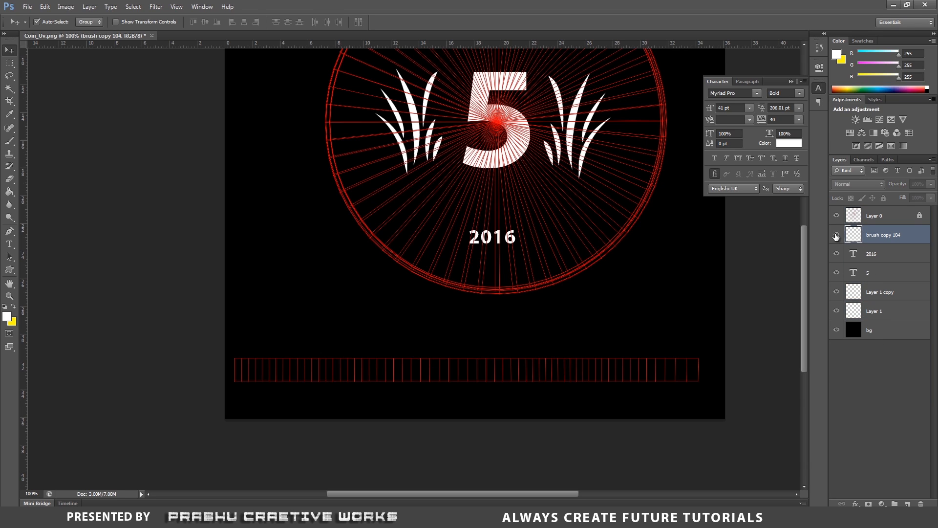
left_click(836, 236)
left_click(836, 235)
left_click(835, 235)
left_click(836, 236)
left_click(835, 235)
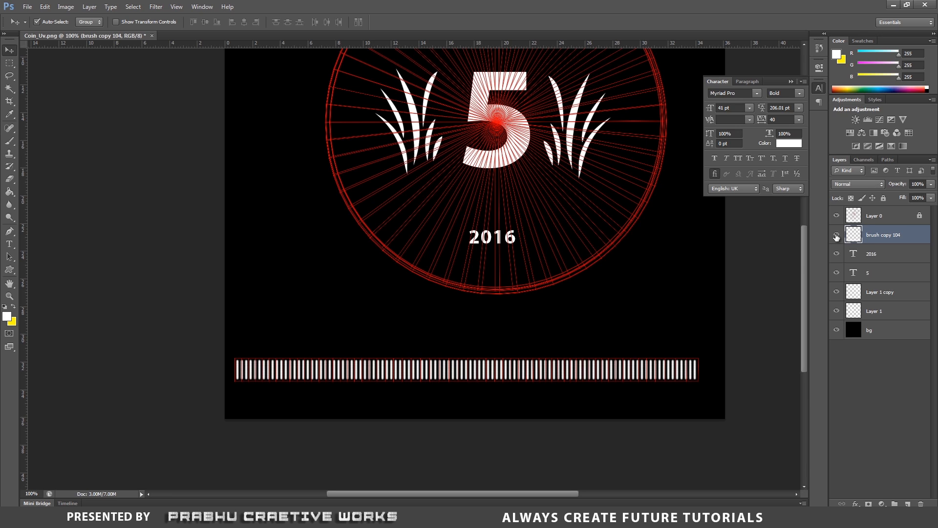
Merge the 2016, 5, Layer 1 copy and Layer 1 layers into one layer and check it by toggling its visibility
scroll(893, 394, "up", 3)
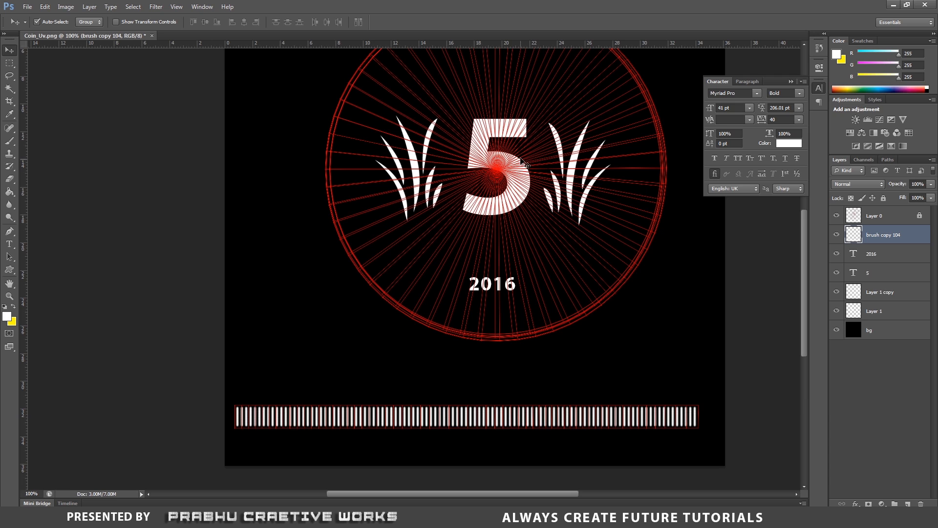
key("ctrl+plus")
scroll(519, 161, "up", 2)
scroll(518, 161, "up", 4)
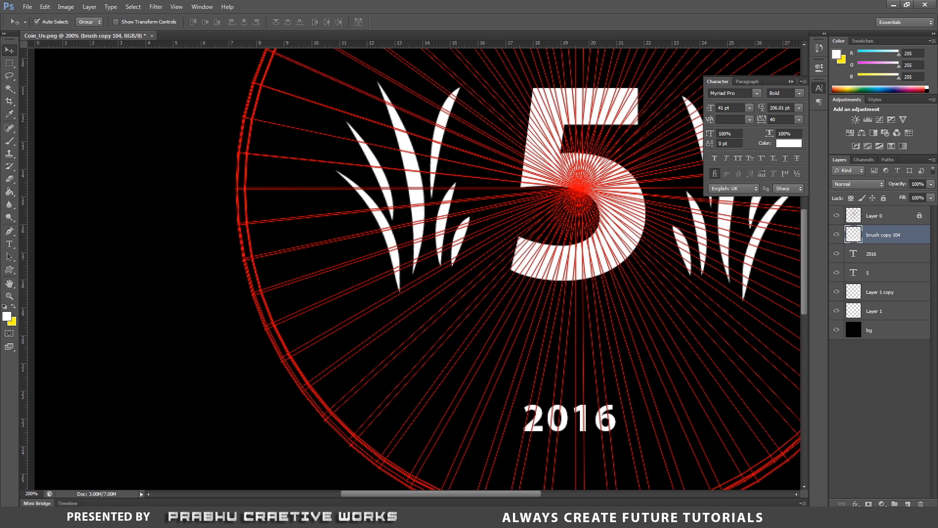
left_click(884, 255)
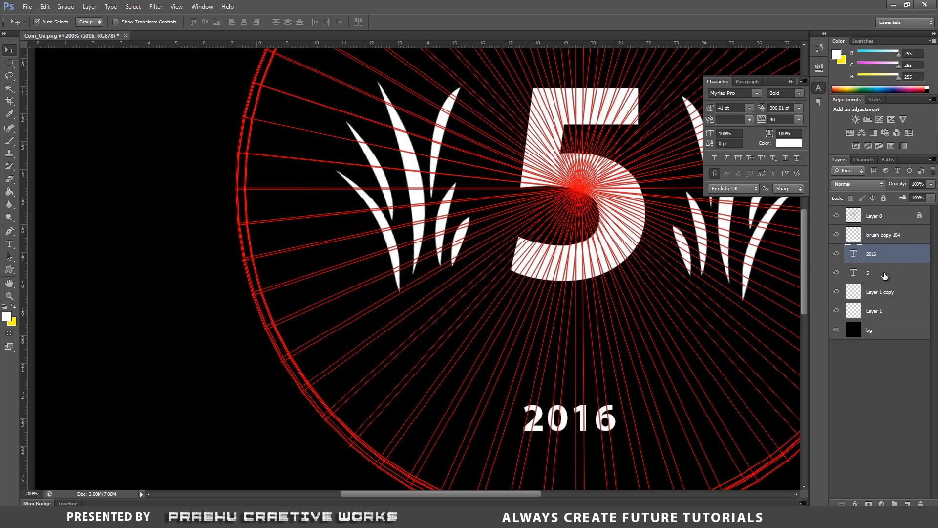
left_click(884, 275, "shift")
left_click(889, 296, "shift")
left_click(888, 311, "shift")
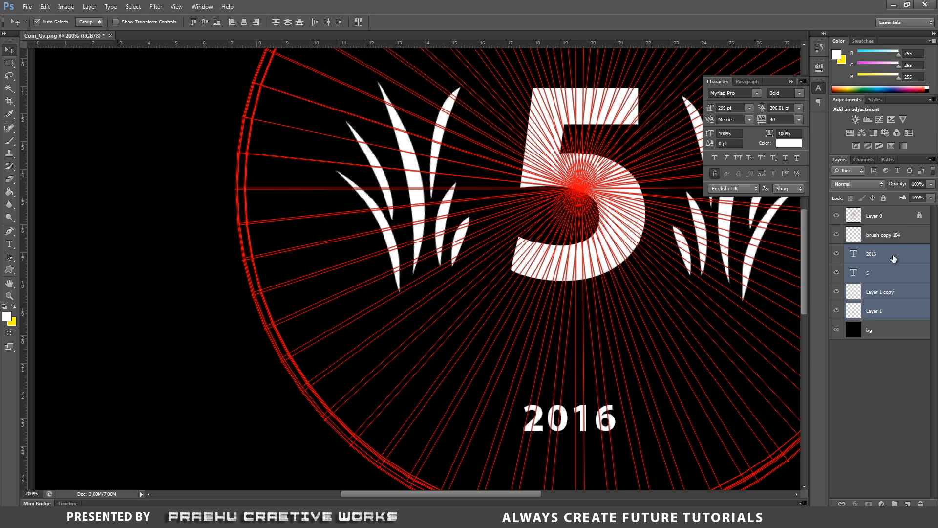
key("ctrl+e")
left_click(836, 254)
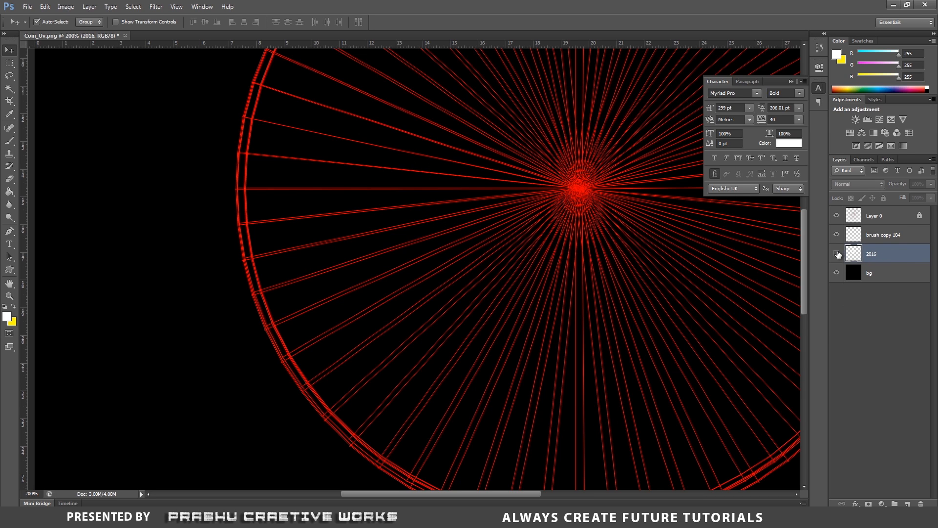
left_click(836, 254)
left_click(837, 254)
left_click(837, 254)
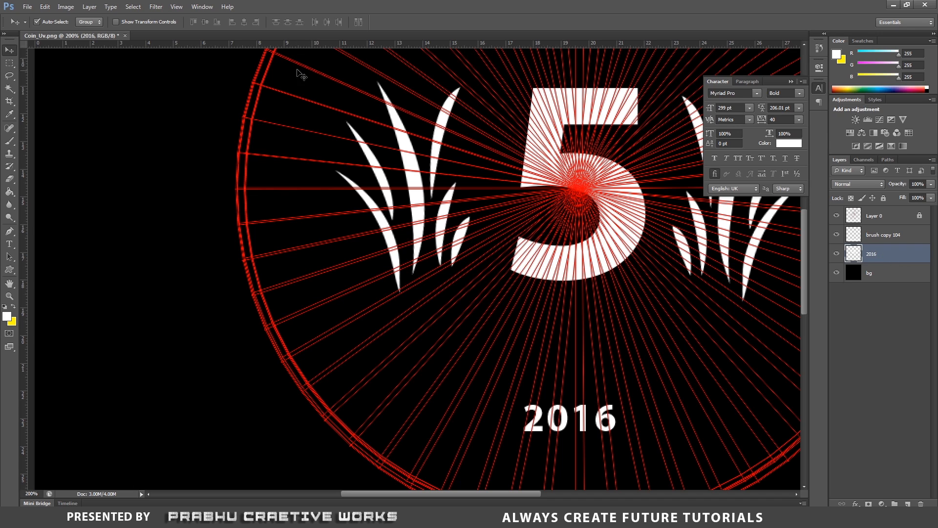
left_click(156, 6)
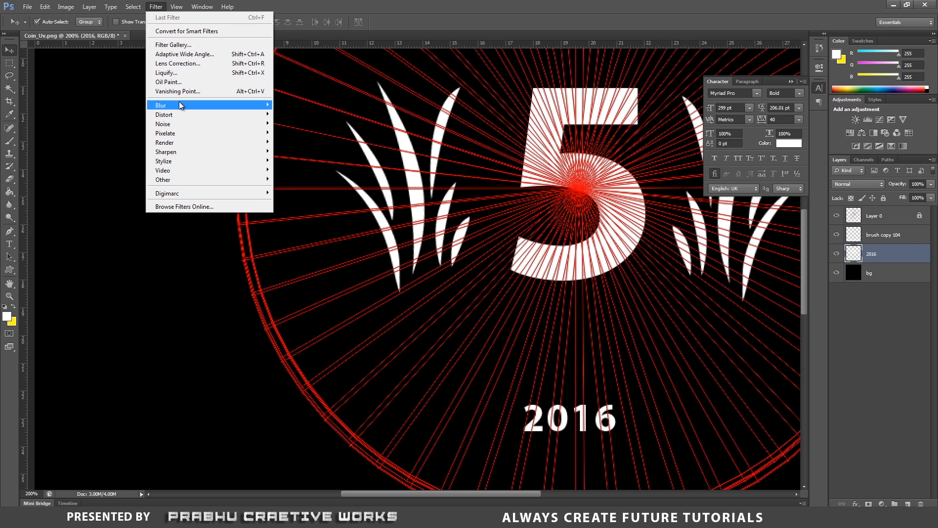
mouse_move(213, 104)
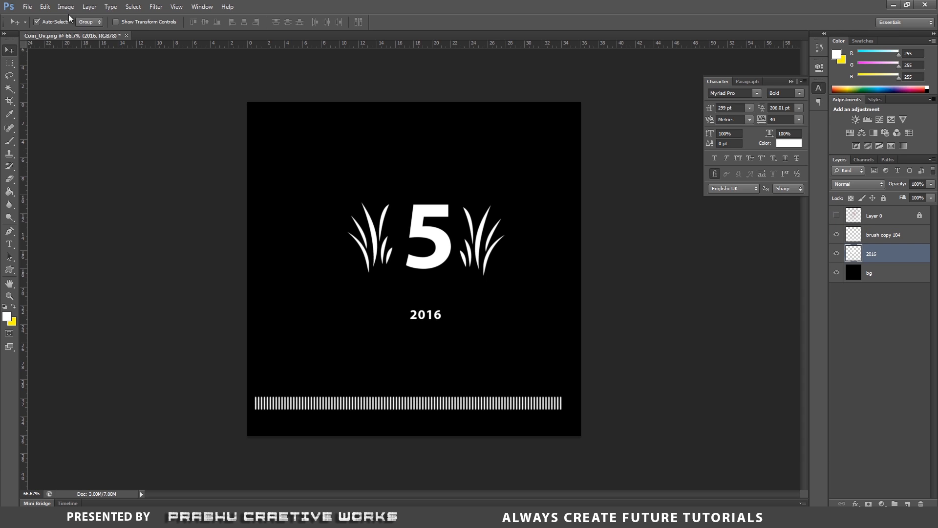
Save the layered document as Coin_bump in Photoshop format in the project's images folder
left_click(27, 7)
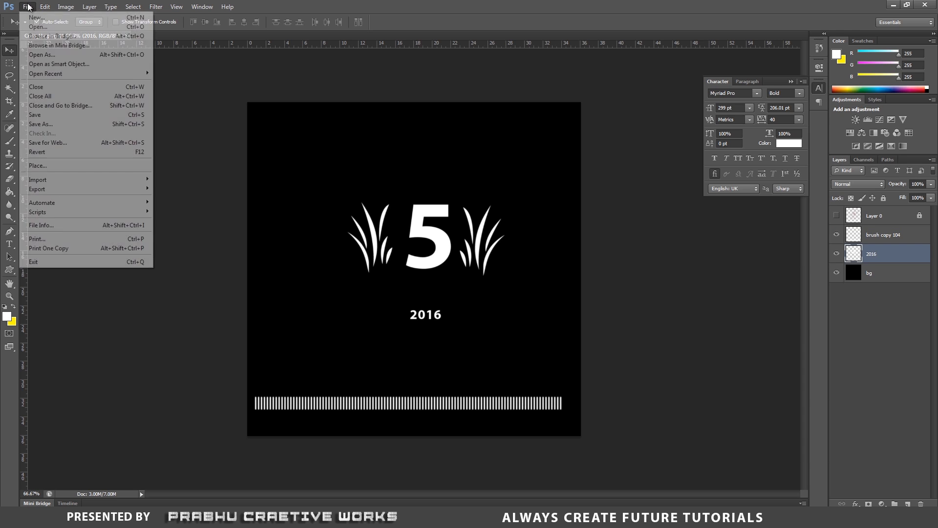
left_click(36, 117)
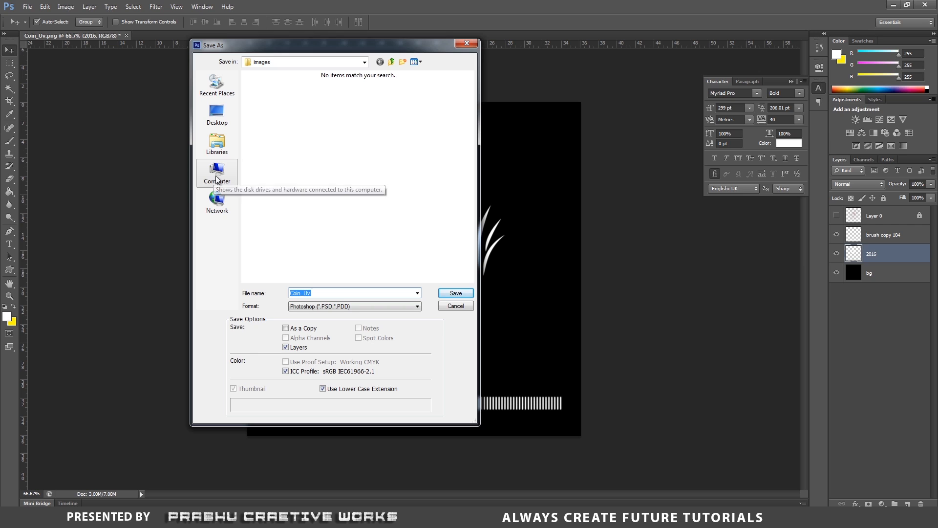
left_click(391, 62)
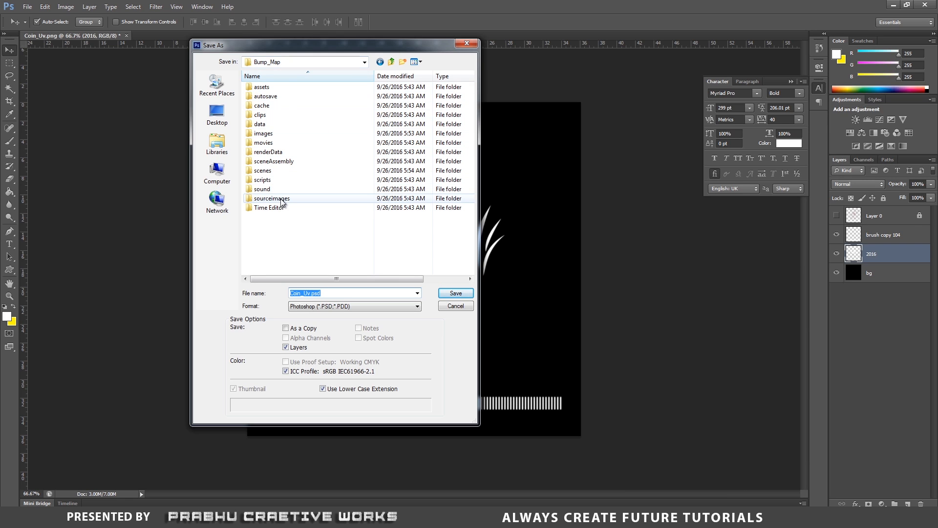
double_click(264, 132)
left_click_drag(303, 293, 360, 292)
type("bu")
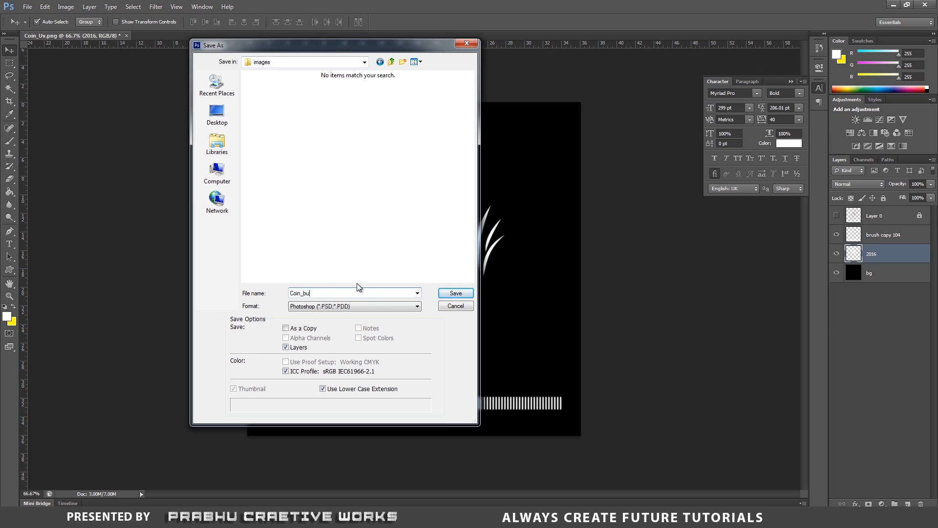
type("mp")
left_click(454, 294)
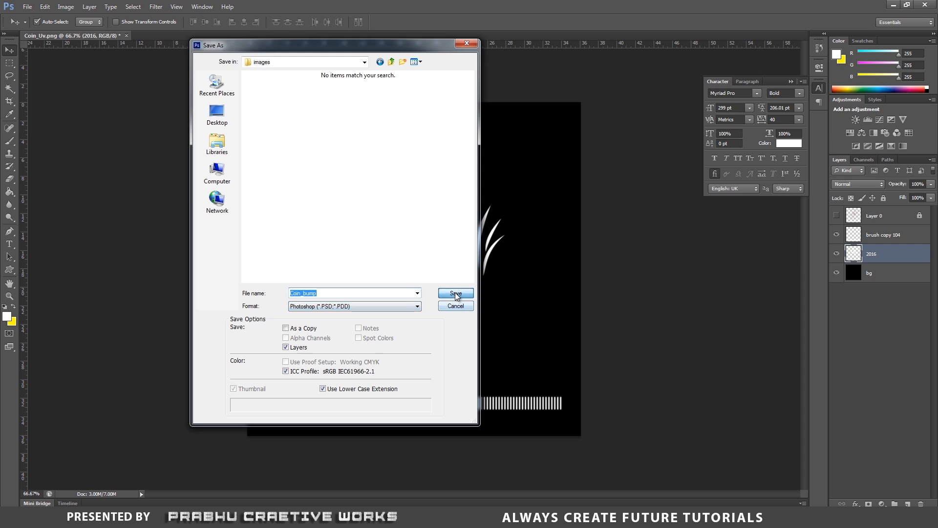
left_click(574, 160)
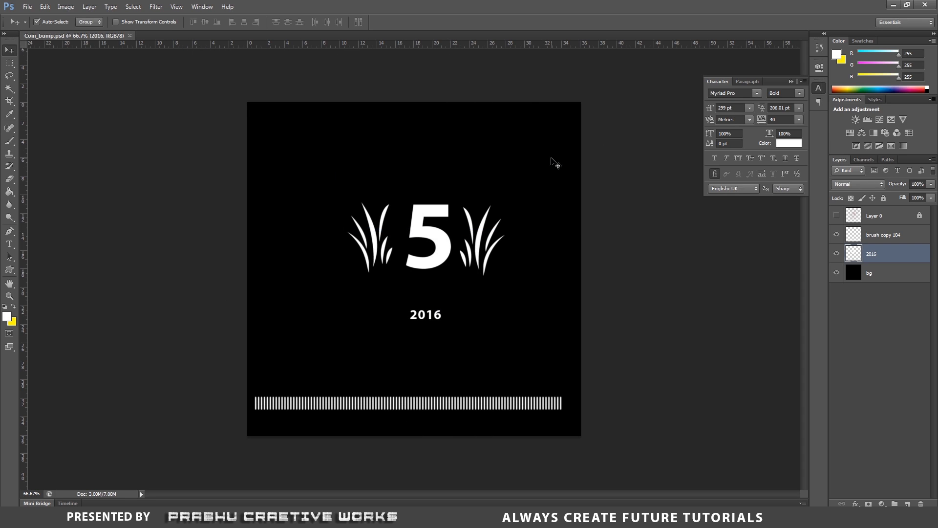
Save a Targa copy of the bump map as Coin_bump.tga in the sourceimages folder at 24 bits/pixel
left_click(26, 6)
left_click(46, 126)
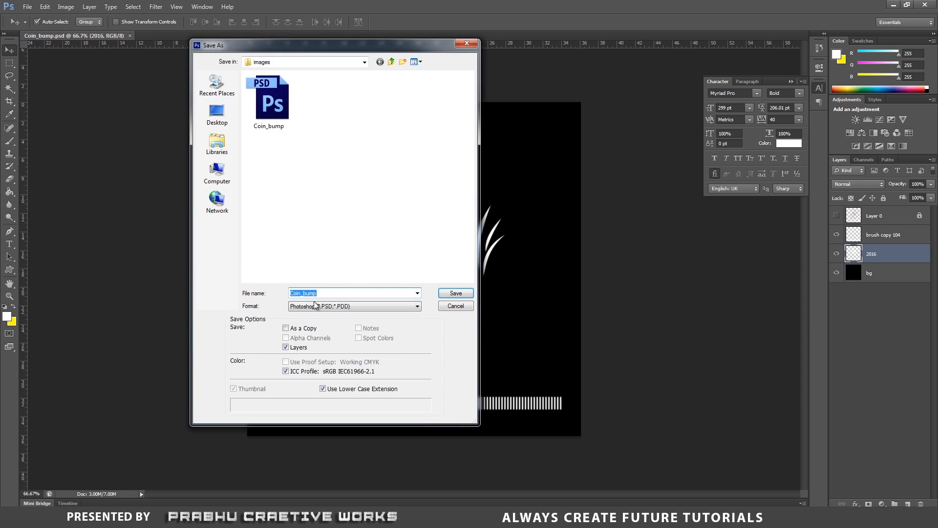
left_click(304, 307)
left_click(306, 435)
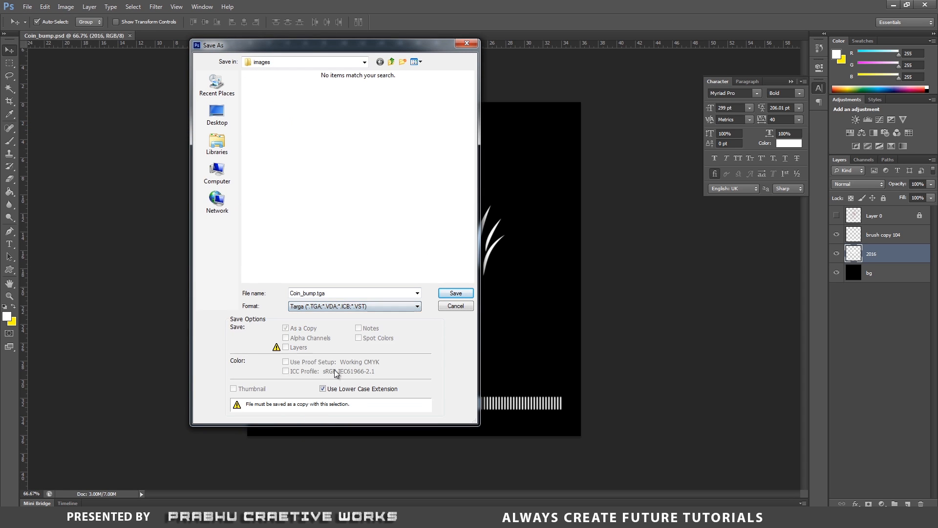
left_click(391, 62)
double_click(272, 198)
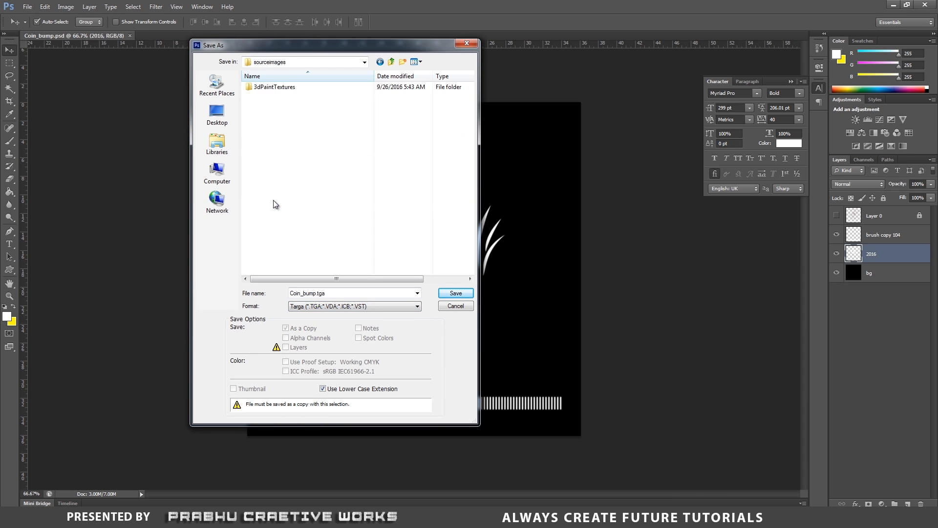
double_click(313, 293)
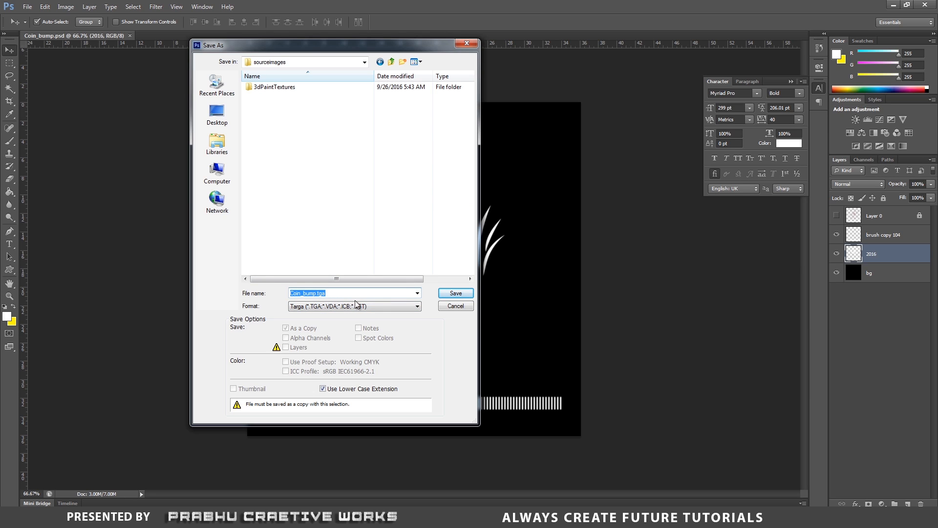
left_click(305, 307)
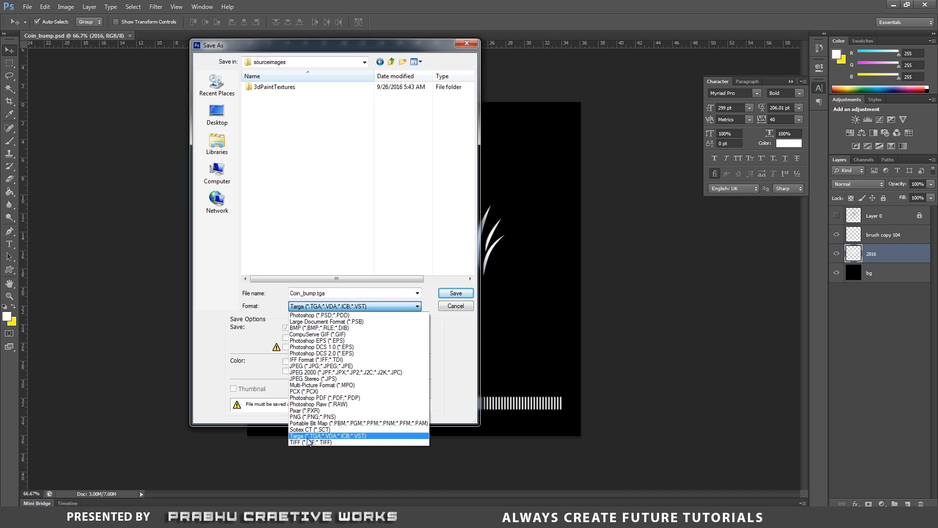
left_click(309, 436)
left_click(455, 294)
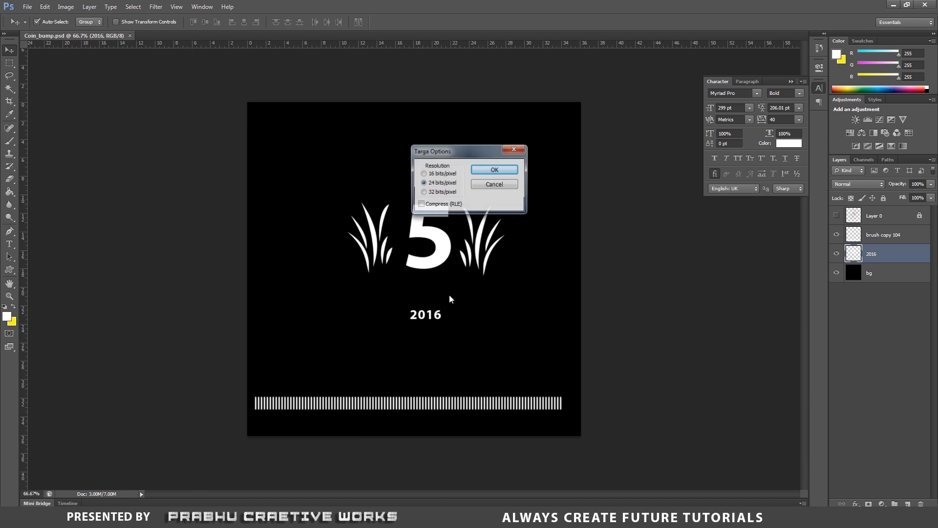
left_click(433, 185)
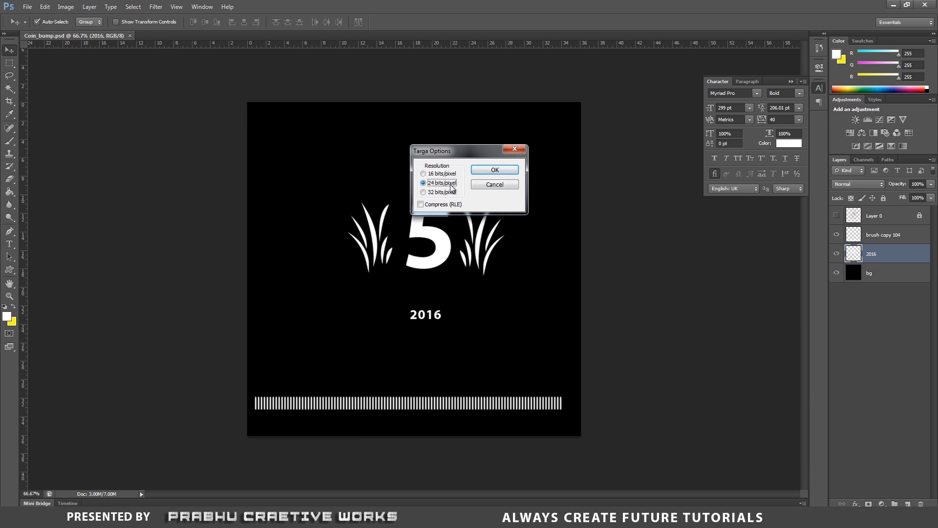
left_click(495, 170)
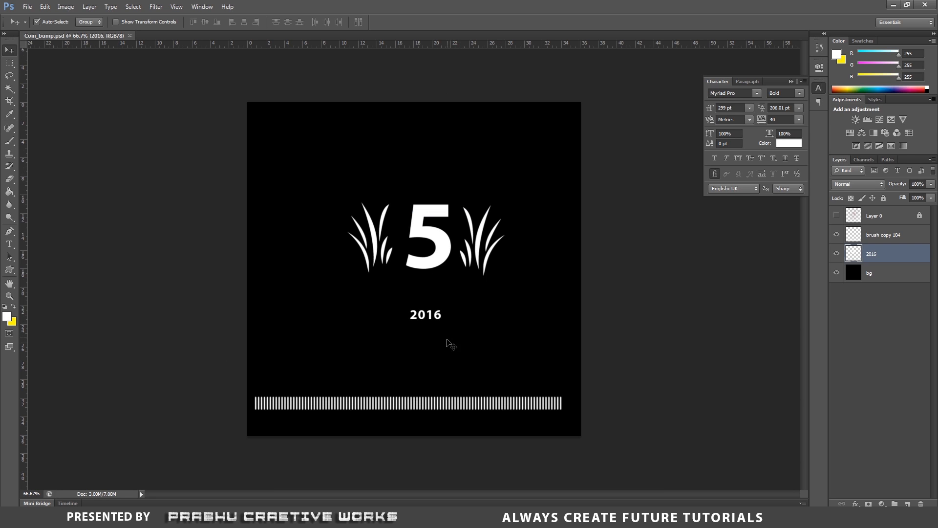
Switch to Maya, and clear the UV Editor and Outliner windows away from the coin in the perspective view
key("alt+Tab")
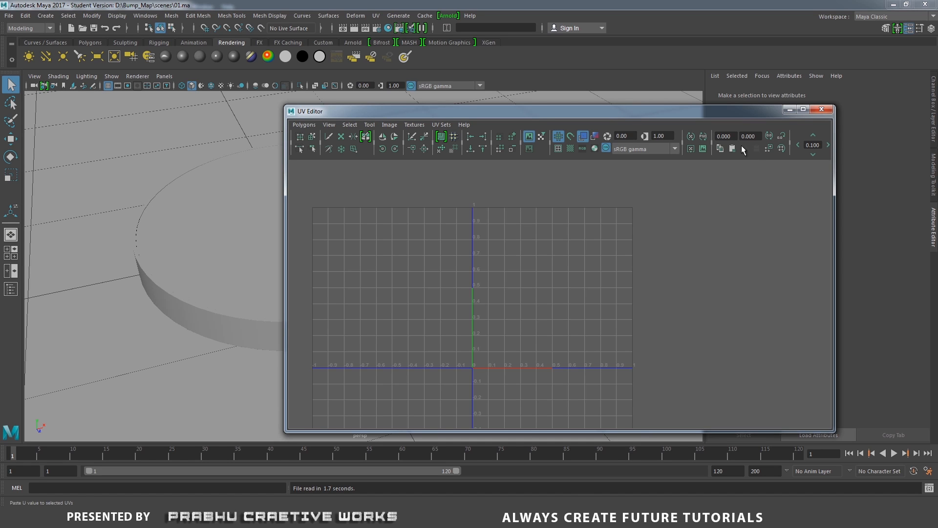
left_click(821, 109)
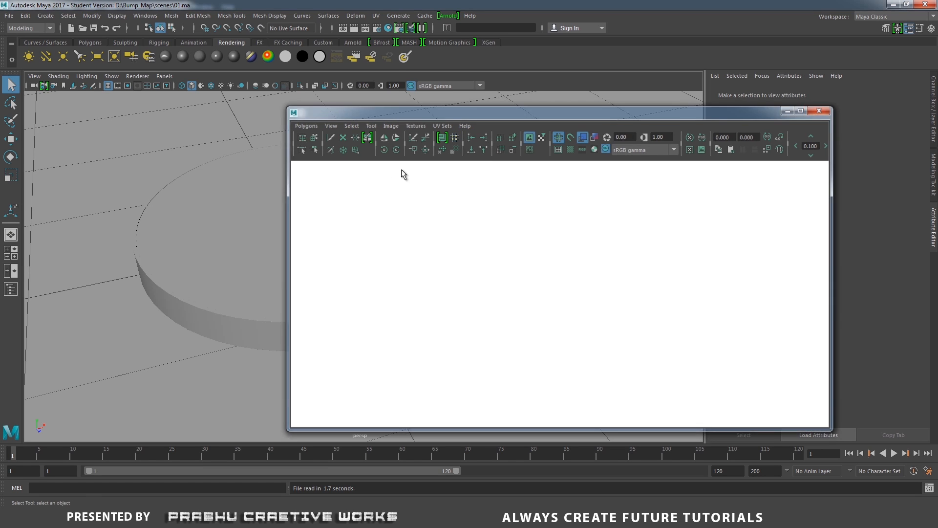
left_click(318, 199)
right_click_drag(318, 200, 367, 185)
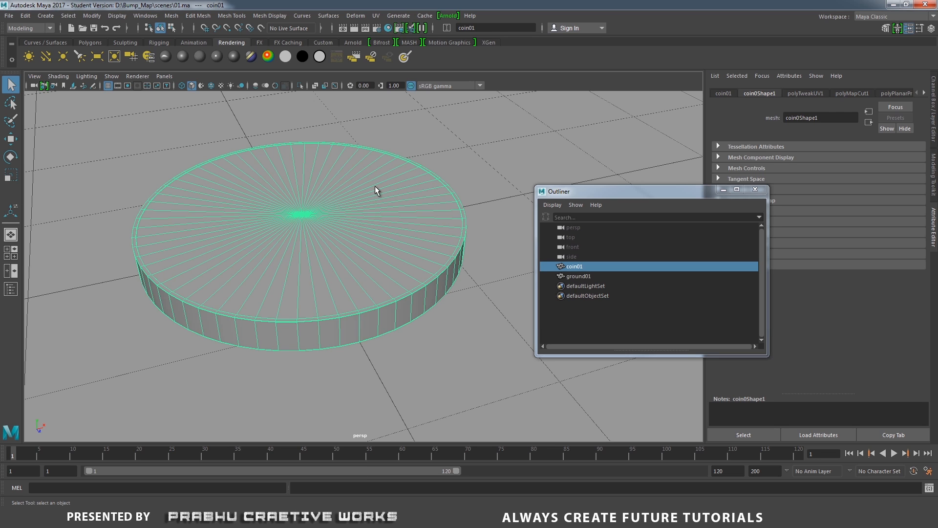
right_click_drag(532, 332, 356, 308, "alt")
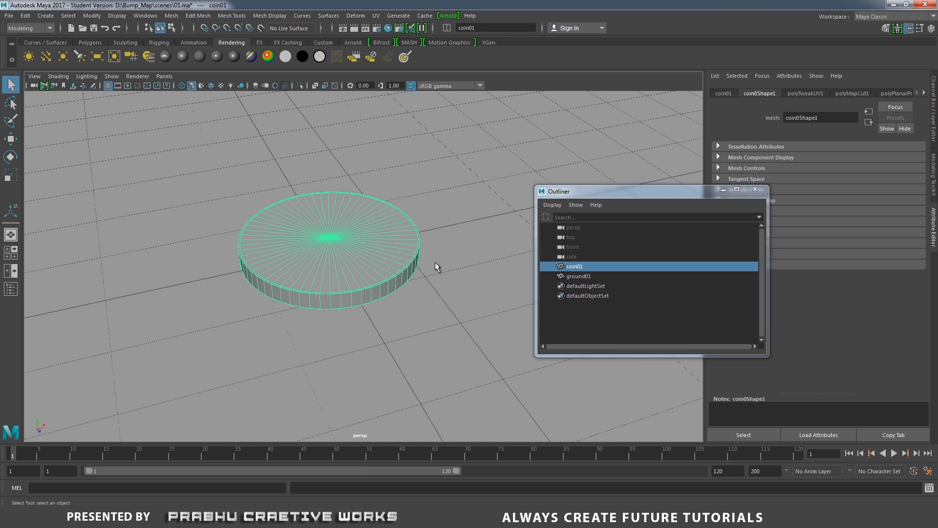
left_click(723, 190)
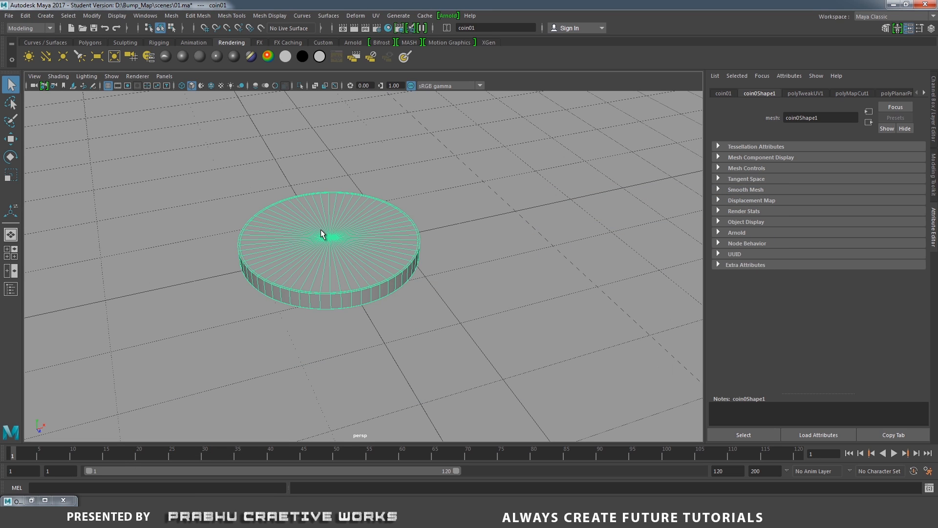
Create a camera in a four-view layout with the top and perspective views enlarged, and scale the camera icon up
key("space")
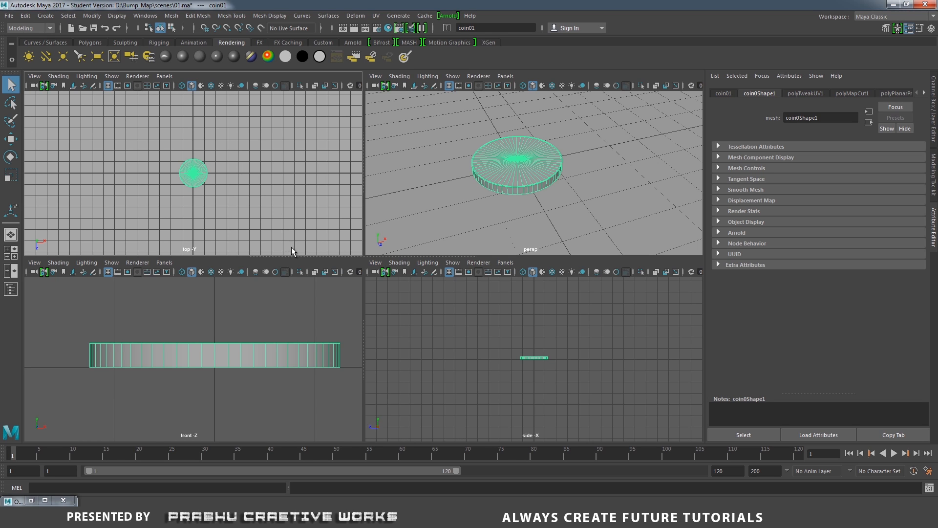
left_click_drag(295, 257, 316, 438)
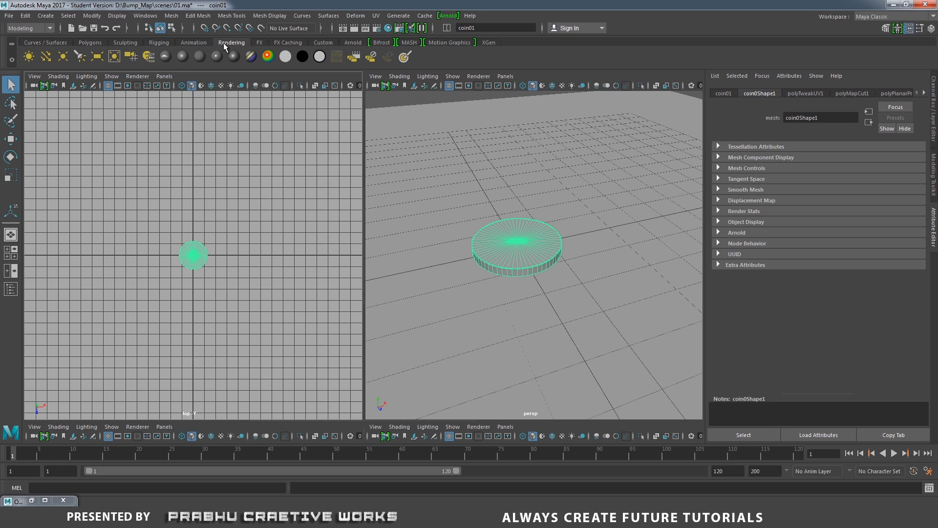
left_click(132, 56)
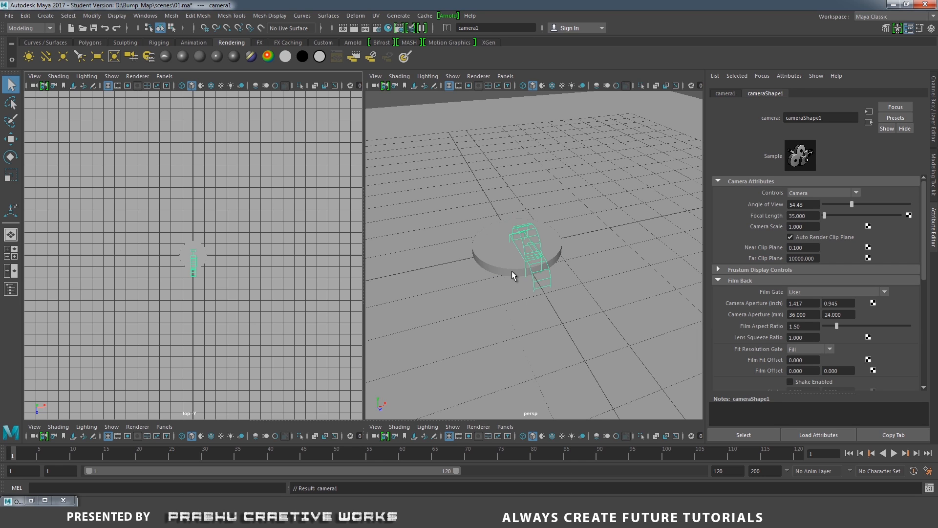
key("r")
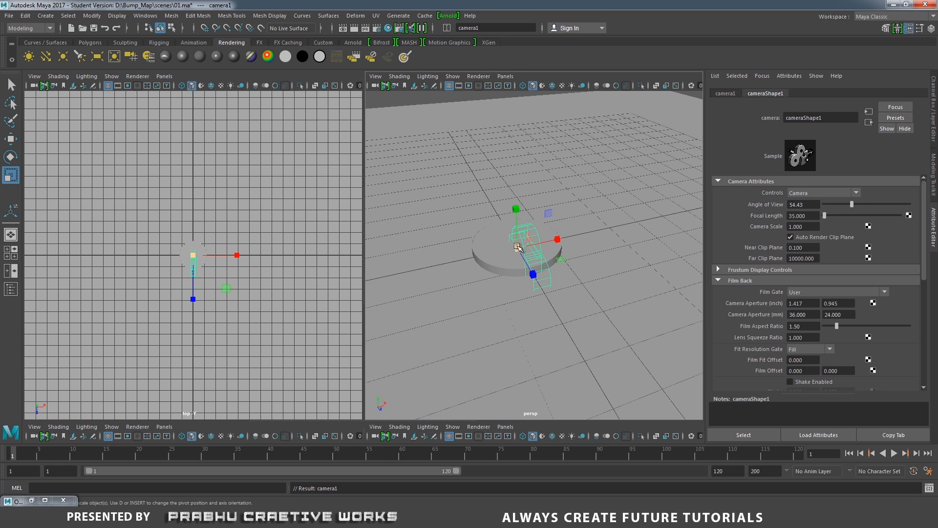
left_click_drag(517, 247, 619, 168)
Look through camera1 in the top view's viewport and frame the coin at an angle from above
left_click(164, 76)
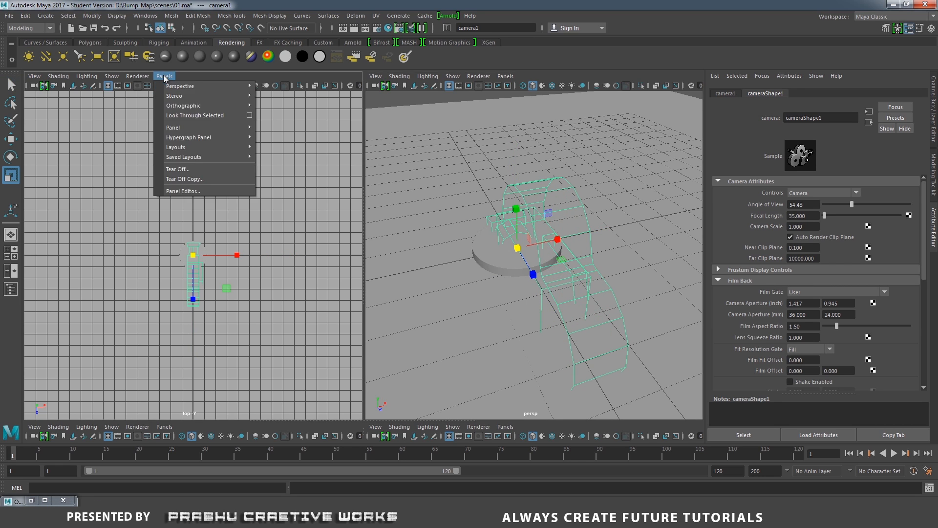
mouse_move(171, 86)
left_click(272, 87)
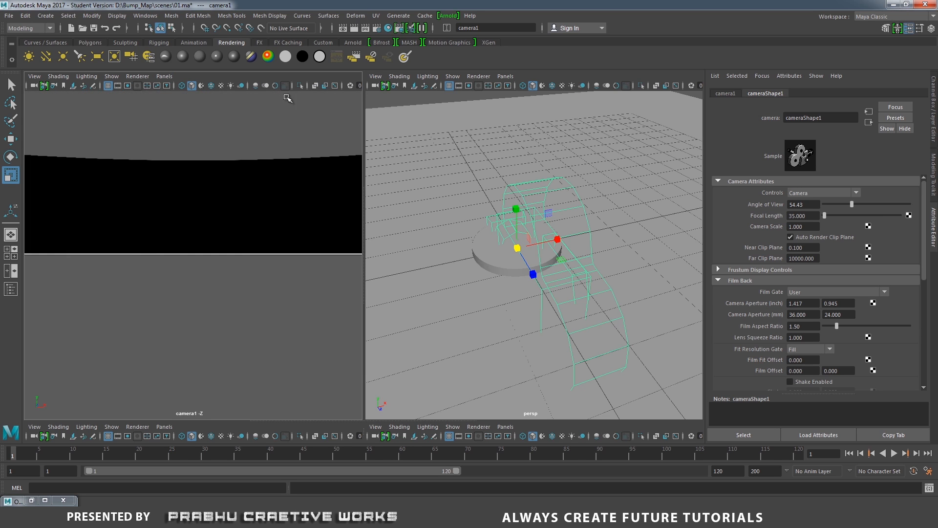
left_click_drag(316, 282, 249, 262, "alt")
middle_click_drag(249, 262, 226, 233, "alt")
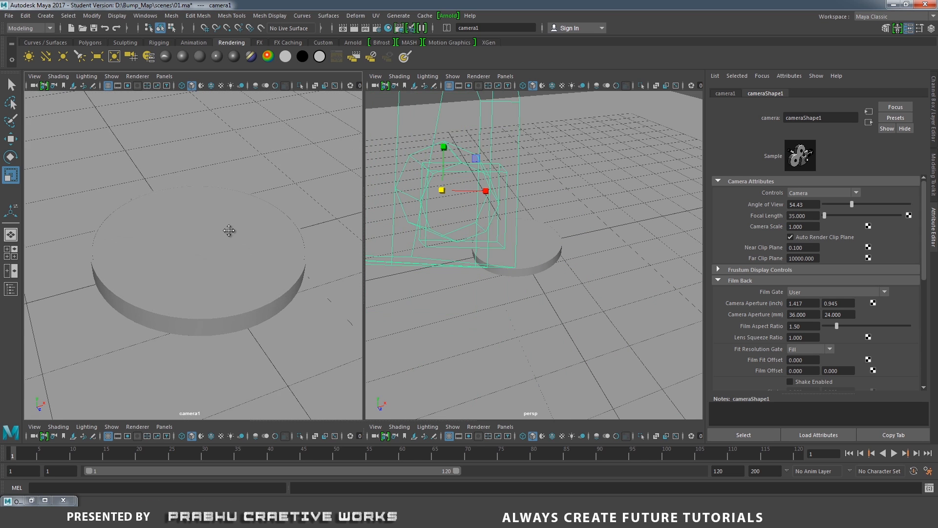
Set camera1 to Overscan with the Resolution Gate shown, and reframe the coin larger inside the gate
left_click(33, 78)
mouse_move(81, 265)
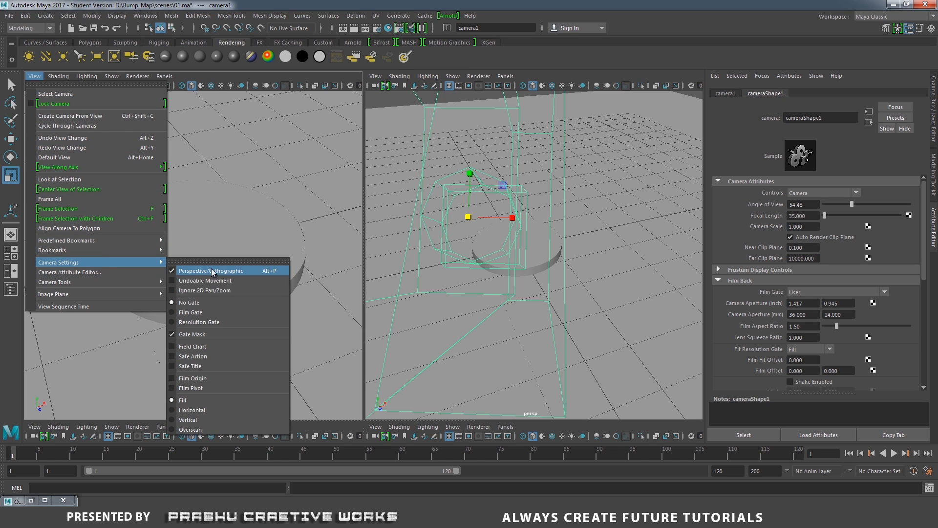
left_click(191, 429)
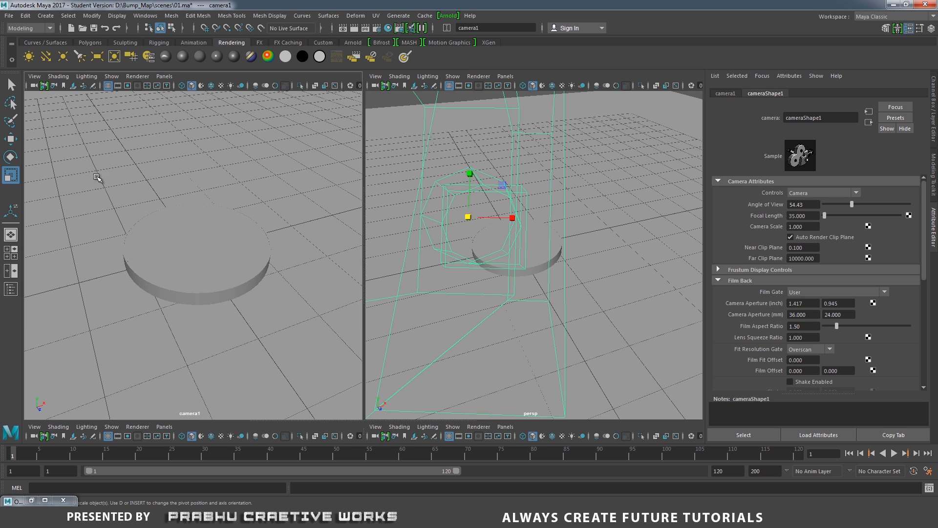
left_click(35, 76)
mouse_move(87, 262)
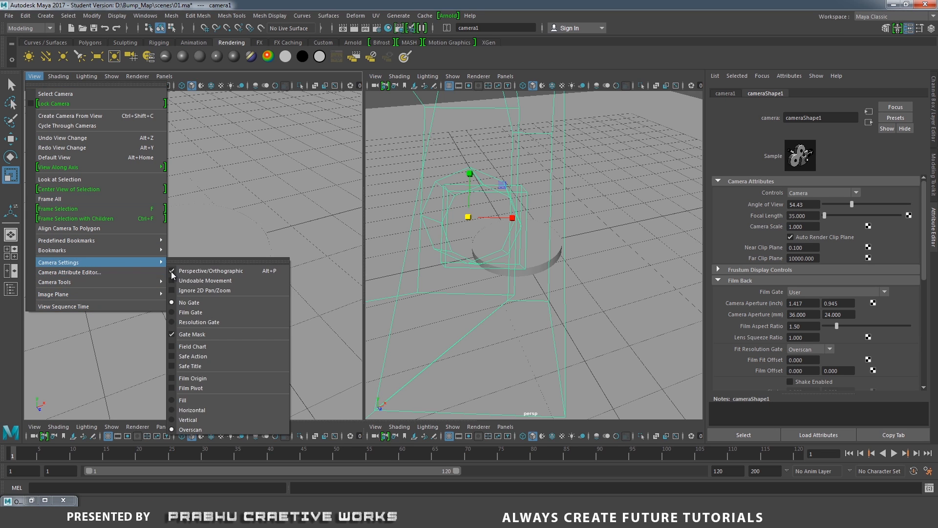
left_click(208, 323)
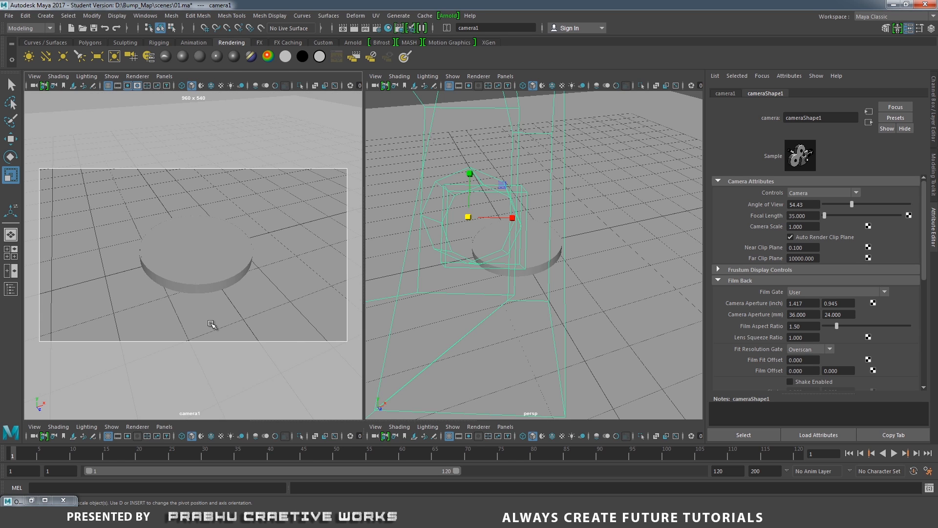
left_click_drag(247, 279, 320, 207, "alt")
Open the Arnold RenderView, try the perspShape camera, and set the render back to cameraShape1
left_click(456, 18)
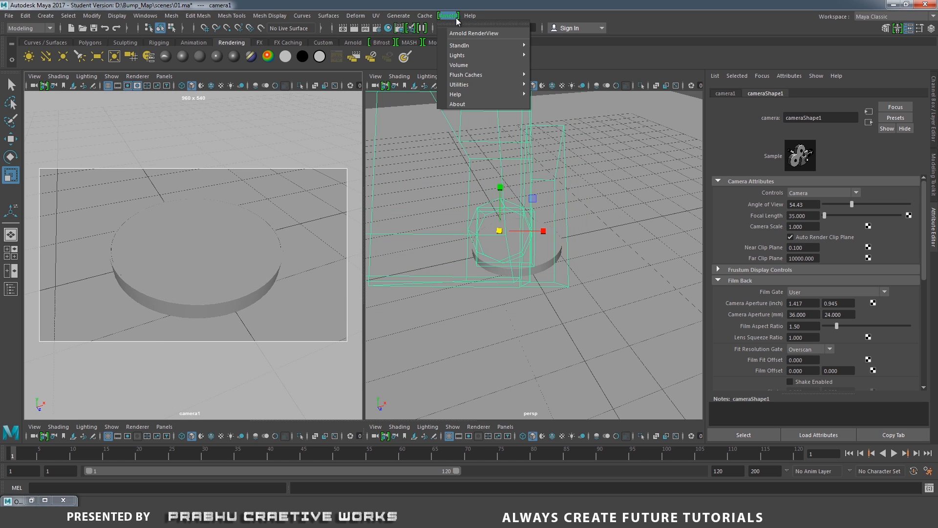
left_click(472, 33)
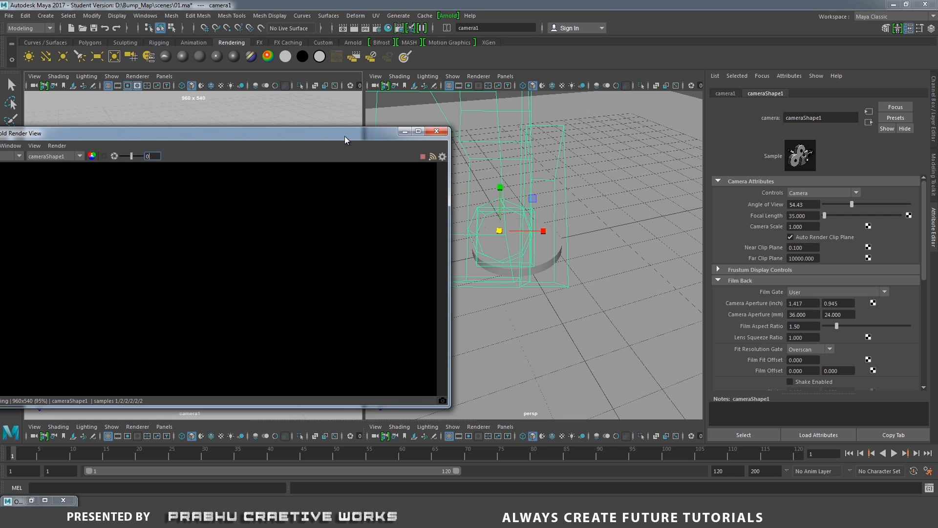
left_click_drag(344, 139, 515, 140)
left_click(239, 156)
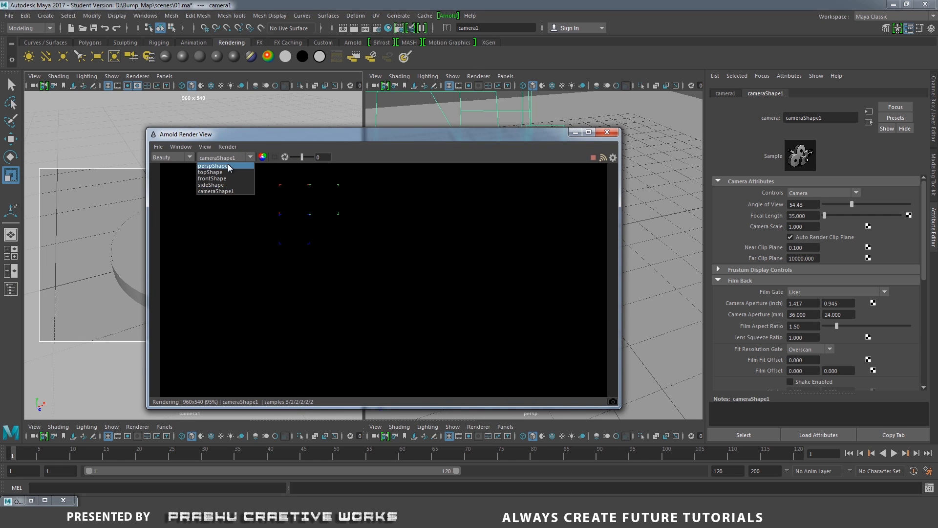
left_click(228, 166)
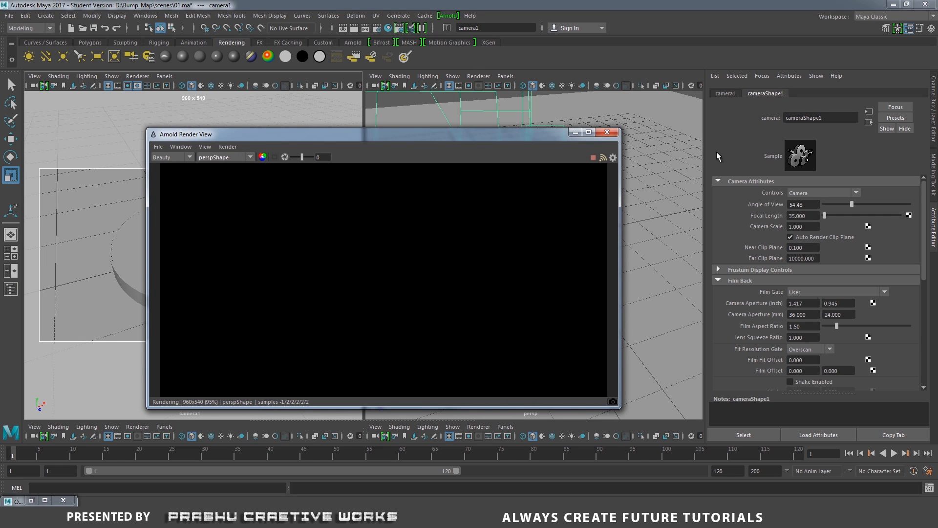
left_click(236, 157)
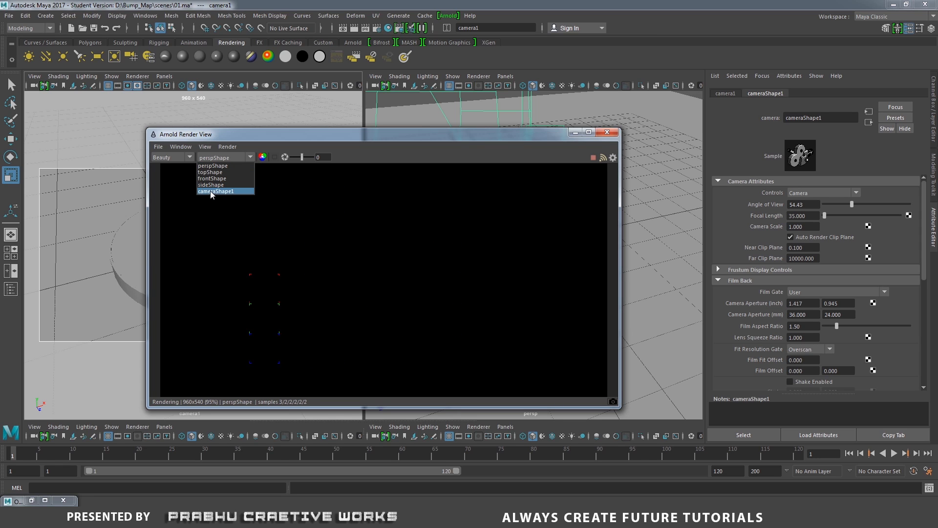
left_click(210, 190)
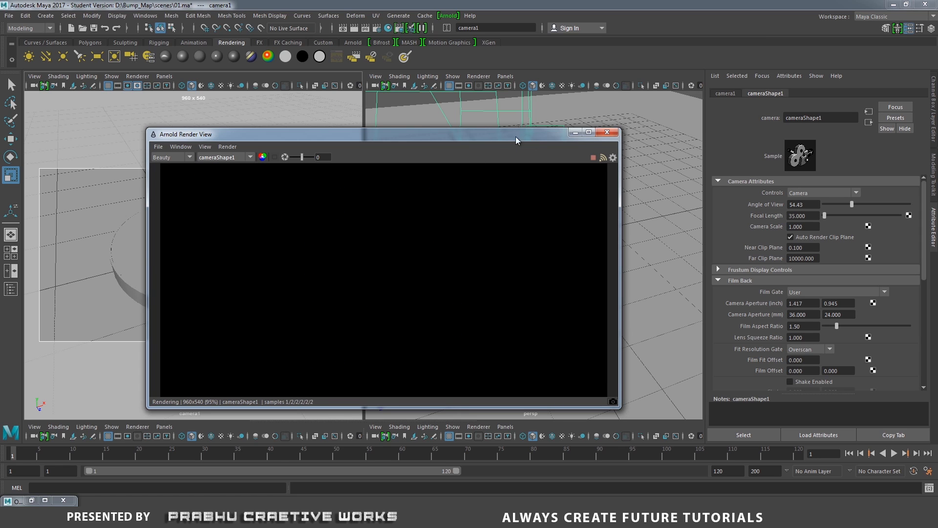
Clear the Arnold Render View away from the perspective view and zoom out to frame the camera and ground plane
left_click_drag(515, 137, 389, 155)
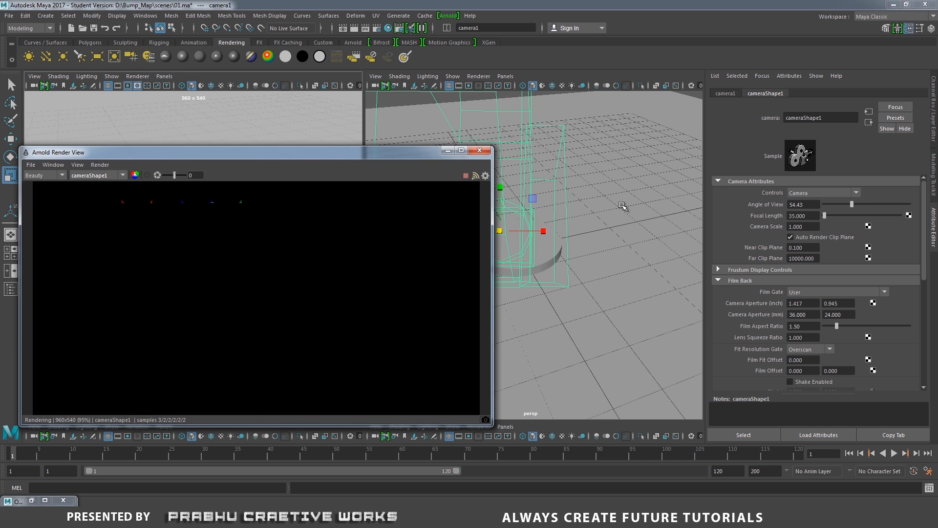
right_click_drag(641, 237, 549, 210, "alt")
left_click_drag(550, 210, 607, 218, "alt")
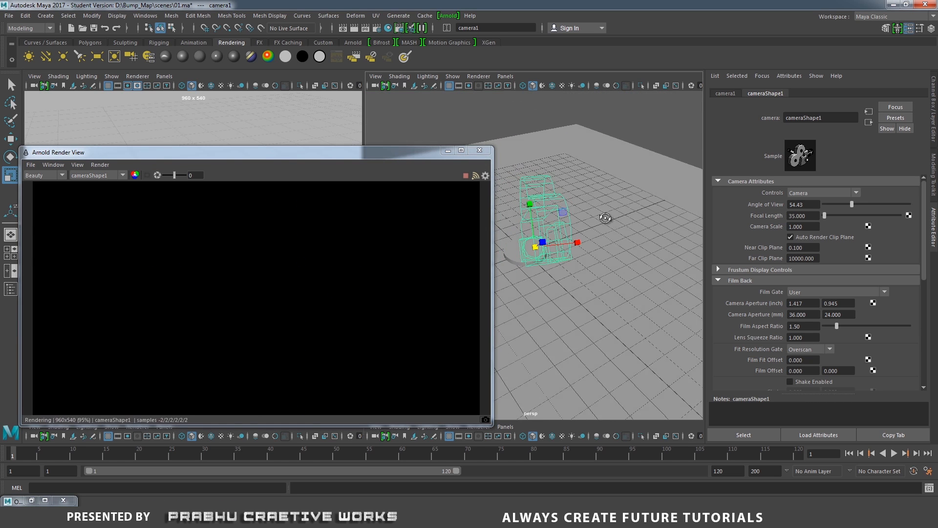
right_click_drag(607, 217, 623, 242, "alt")
scroll(623, 241, "up", 2)
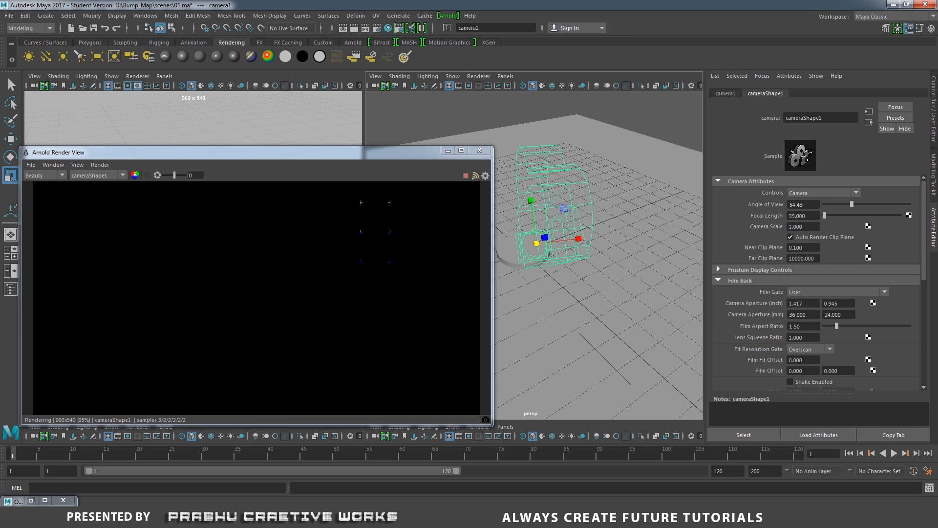
Copy the hdri_map file from the desktop and locate hdri_map in the project's D:\Bump_Map\sourceimages folder
left_click(225, 517)
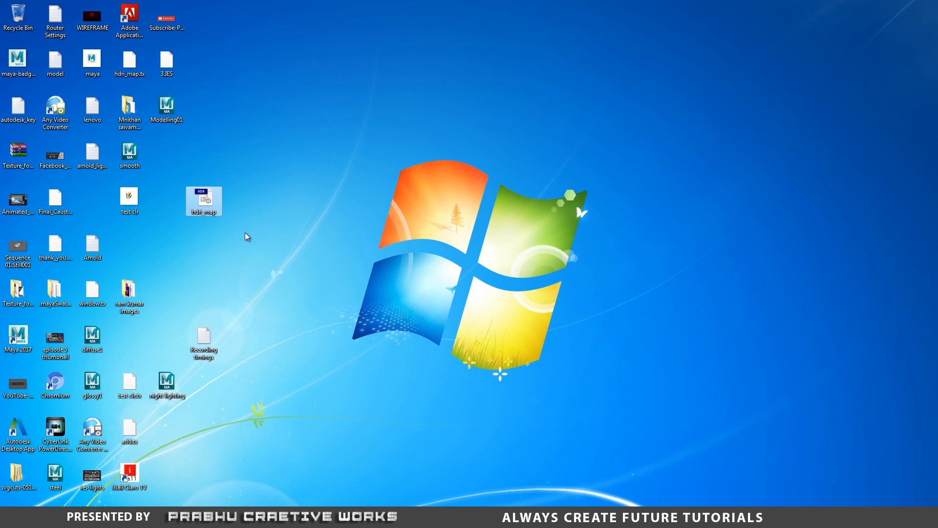
left_click(247, 236)
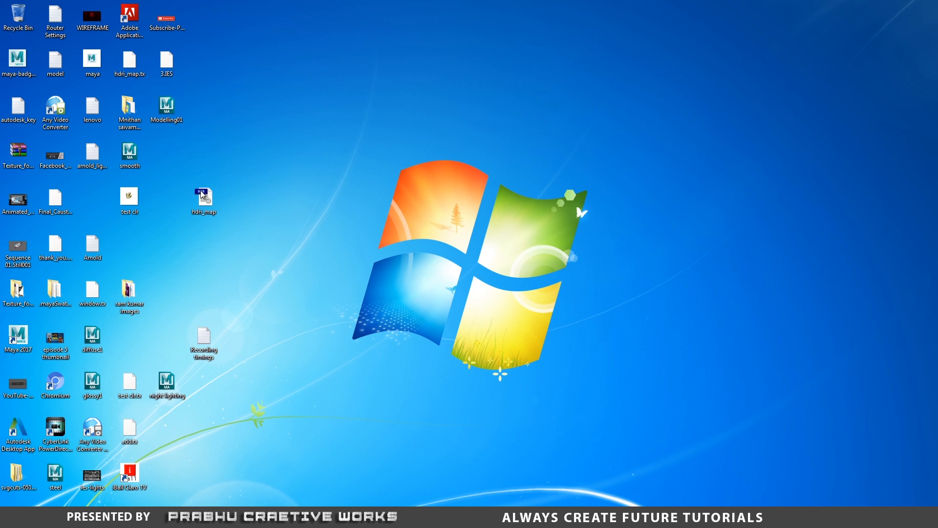
right_click(208, 199)
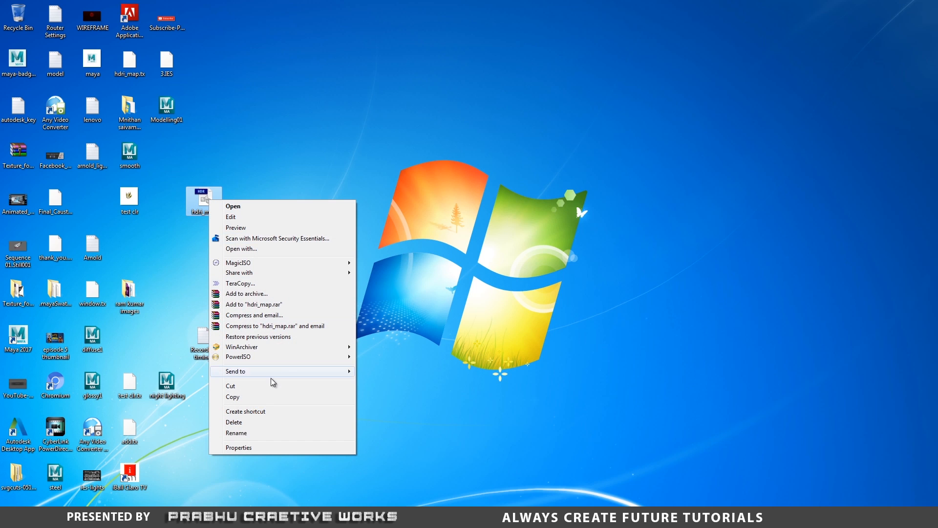
left_click(259, 396)
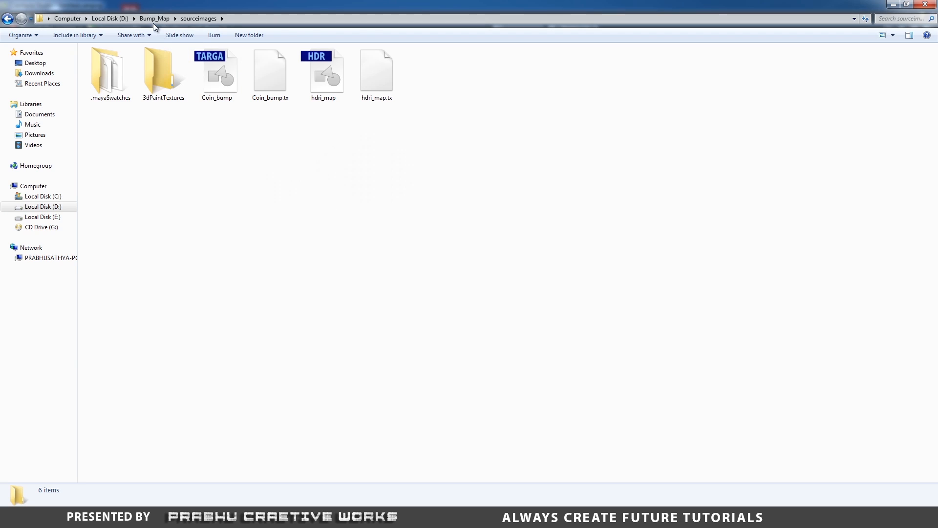
left_click(154, 21)
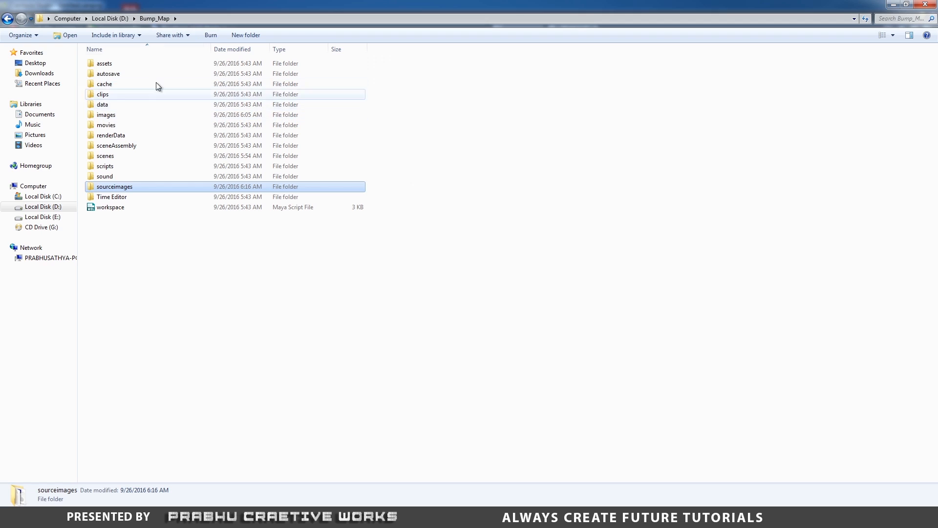
double_click(132, 186)
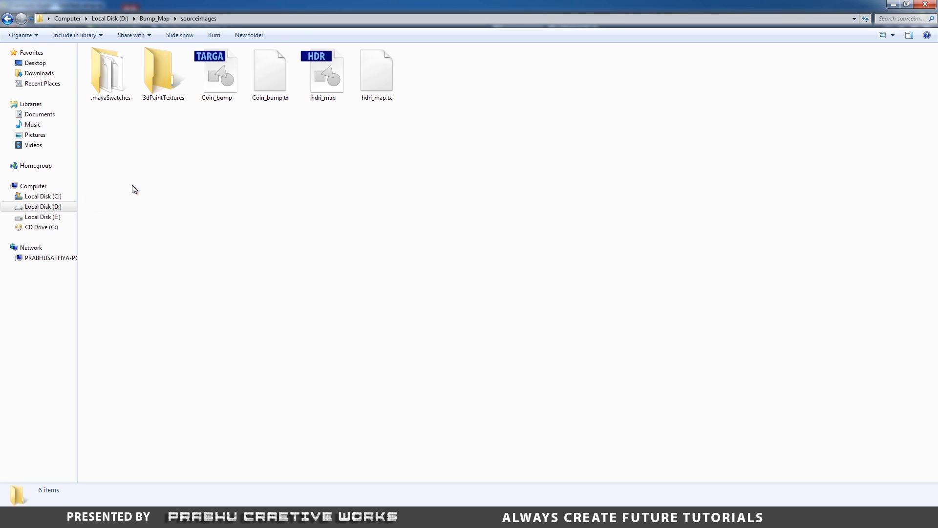
right_click(372, 119)
left_click(321, 85)
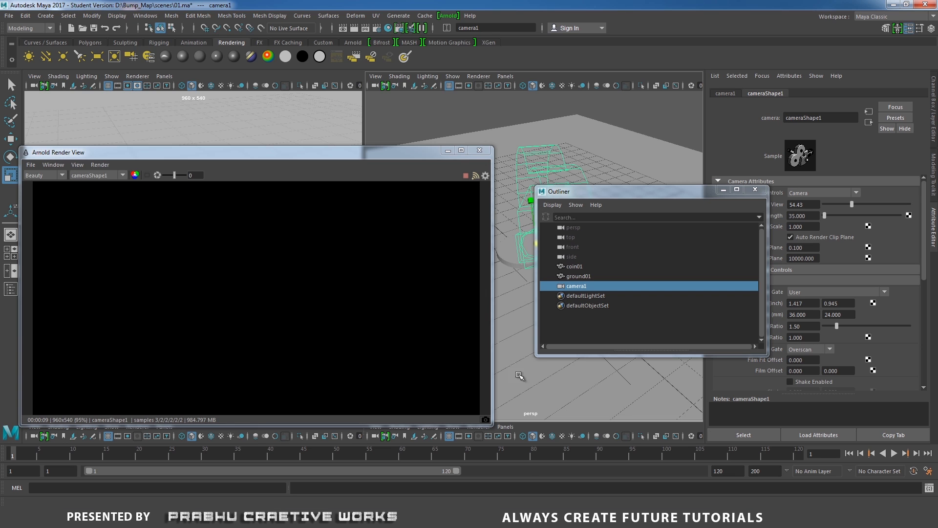
Add an Arnold Skydome Light to the scene, close the Outliner, and select the dome in the perspective view
left_click(448, 15)
mouse_move(459, 56)
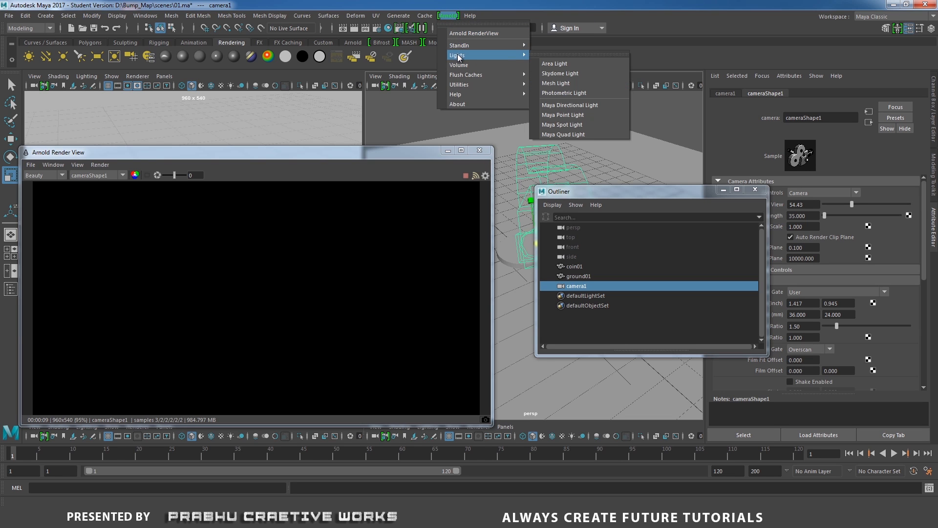
left_click(564, 74)
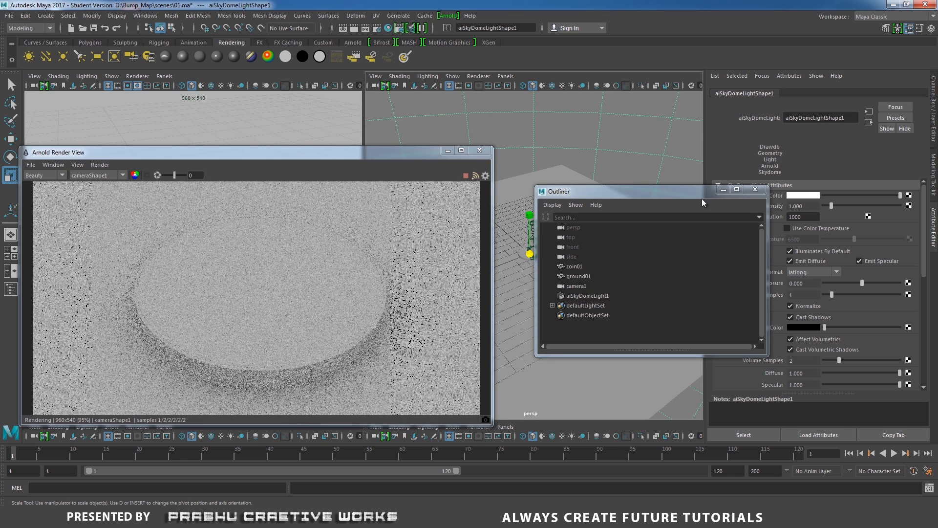
left_click(755, 189)
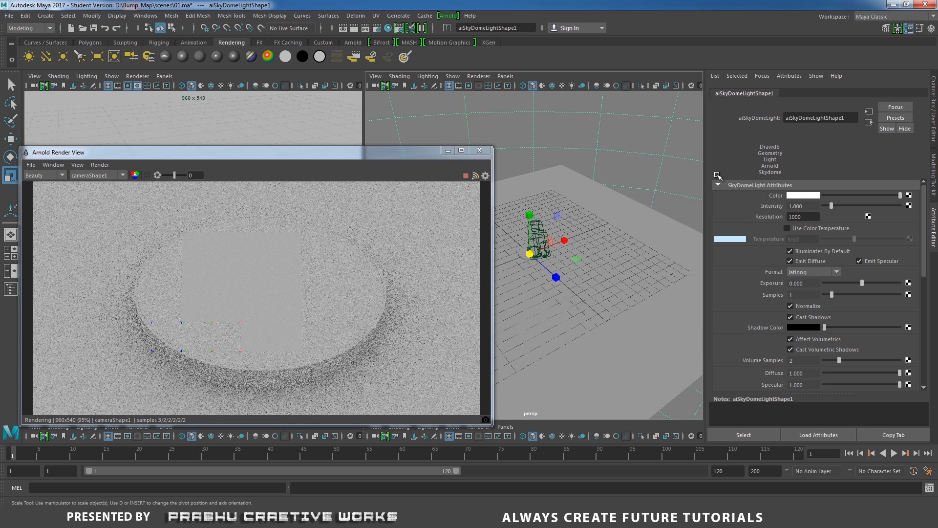
left_click(664, 147)
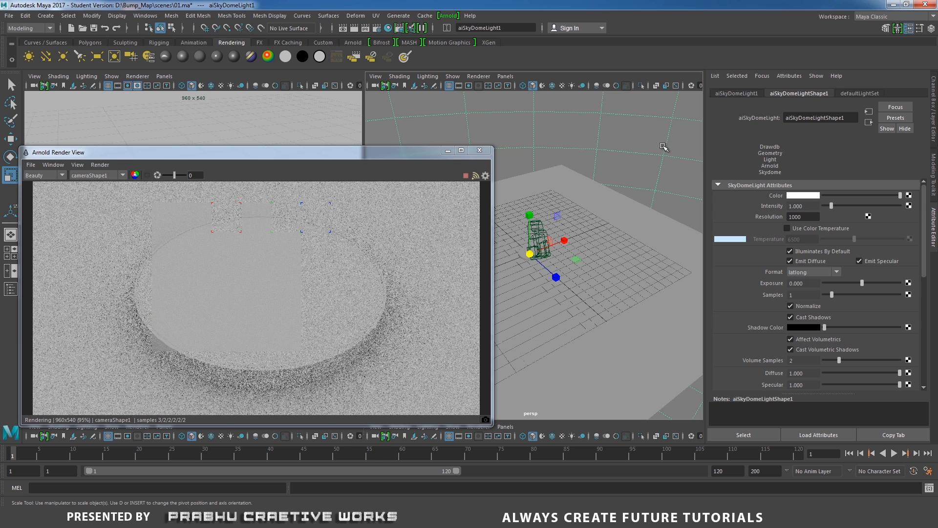
Connect a File texture to the skydome light's color, set its filter type to Off, and load hdri_map.hdr from sourceimages
left_click(908, 196)
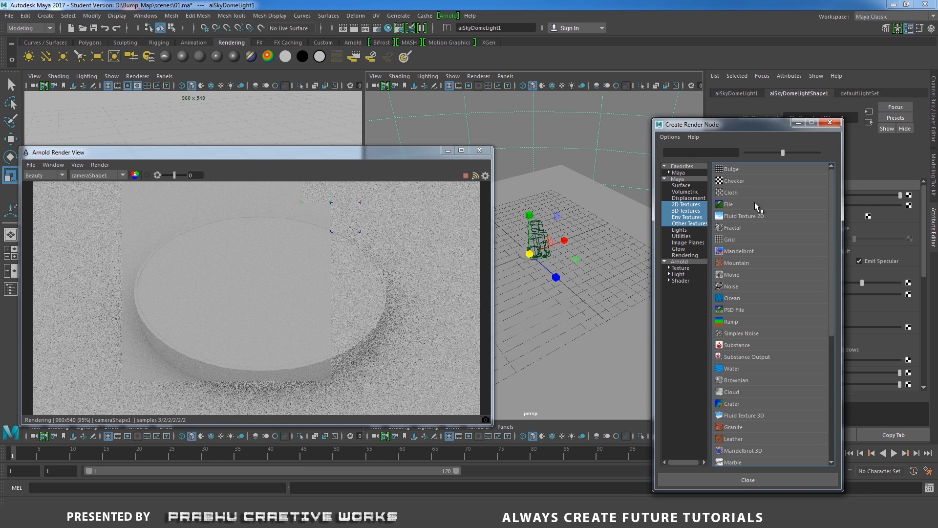
left_click(731, 207)
left_click(826, 194)
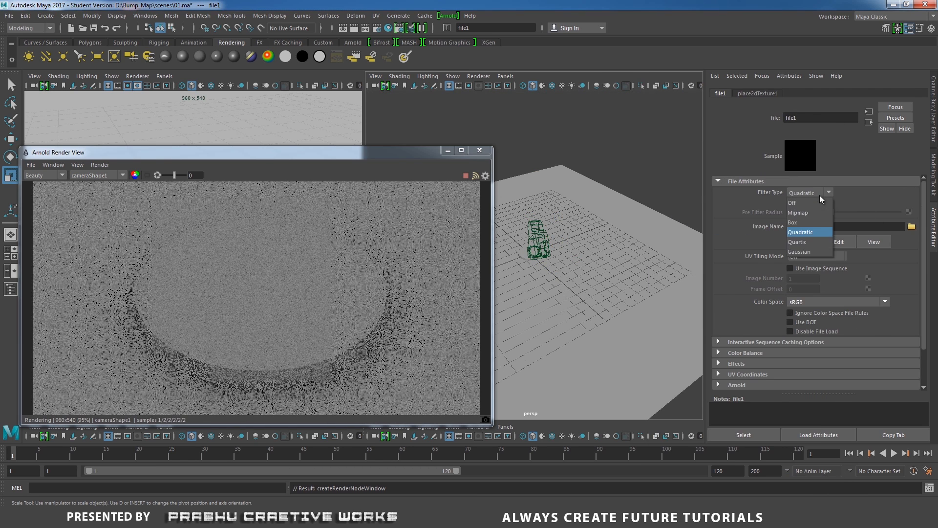
left_click(802, 204)
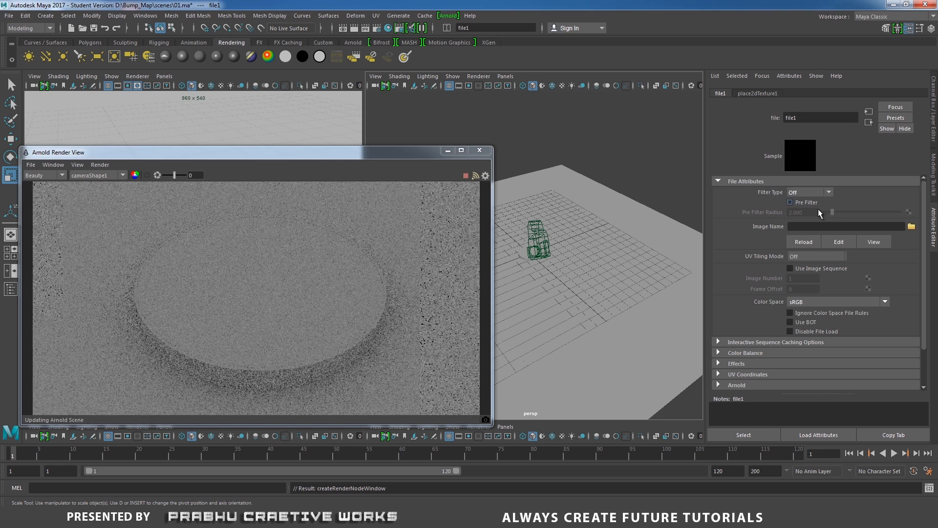
left_click(911, 226)
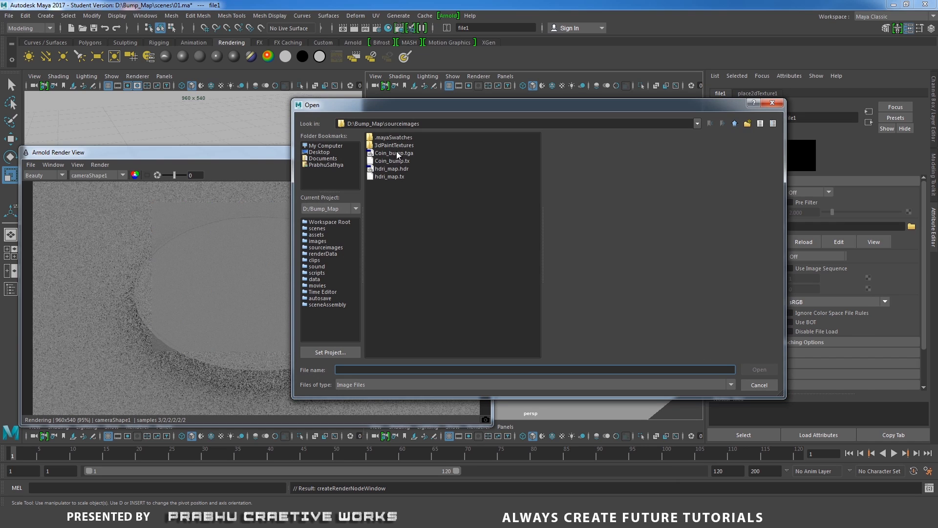
left_click(396, 169)
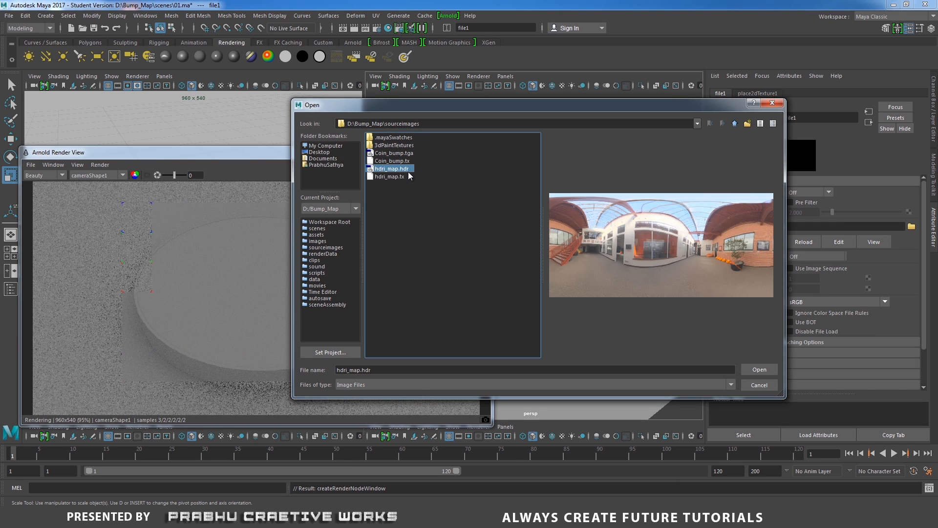
left_click(753, 370)
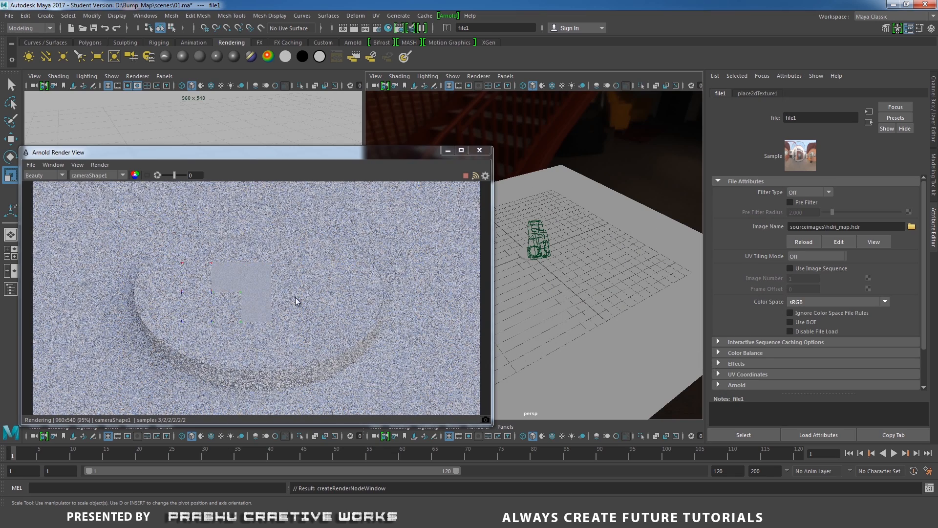
Assign a new Arnold aiStandard material to the coin and name it coin_aiStandard1
left_click_drag(389, 154, 617, 143)
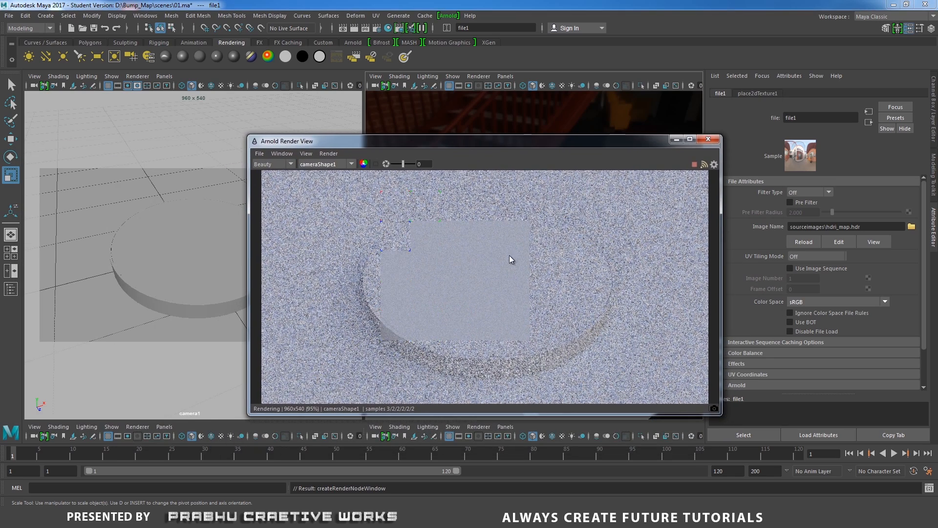
left_click_drag(558, 149, 285, 135)
scroll(508, 254, "up", 5)
left_click(505, 254)
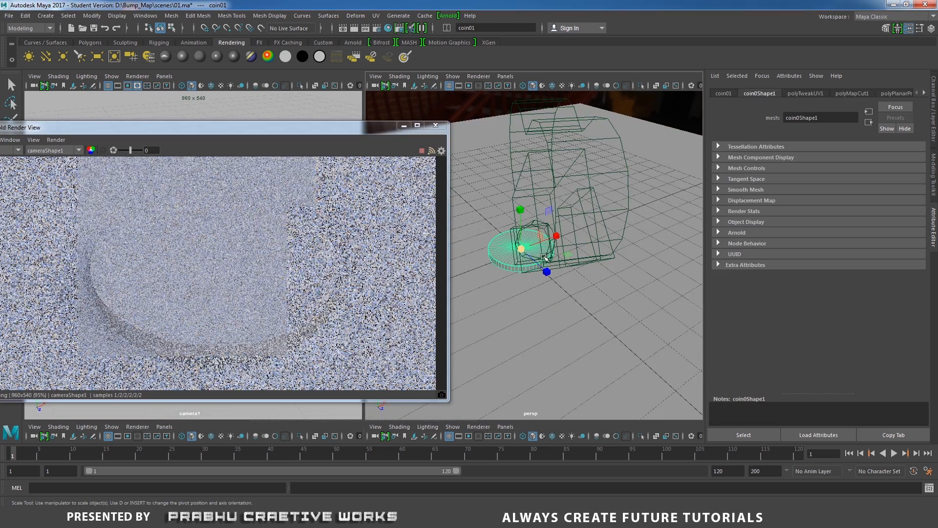
right_click_drag(505, 254, 523, 479)
left_click(543, 208)
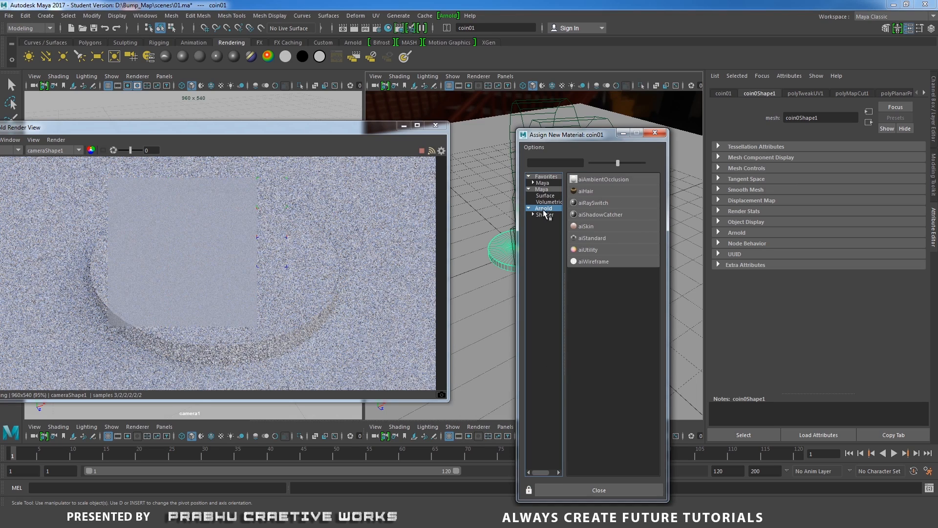
left_click(598, 238)
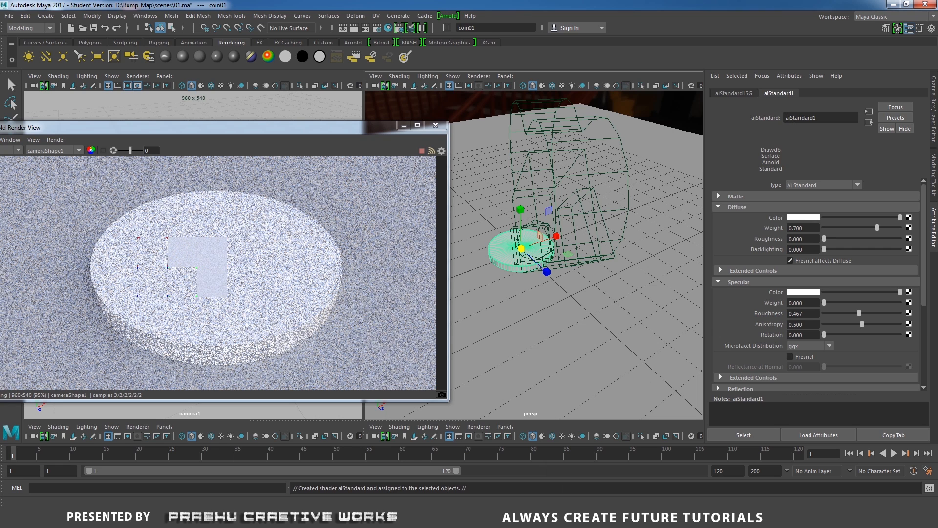
type("coin")
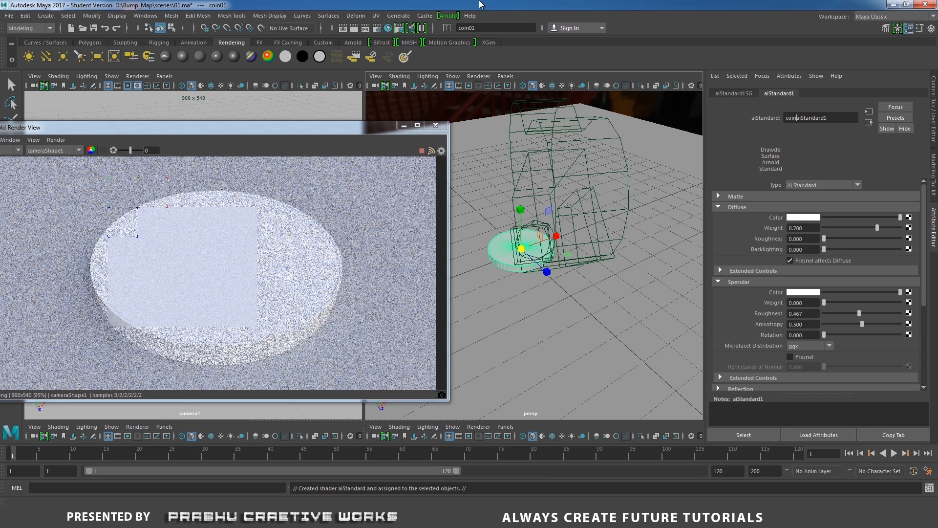
type("_")
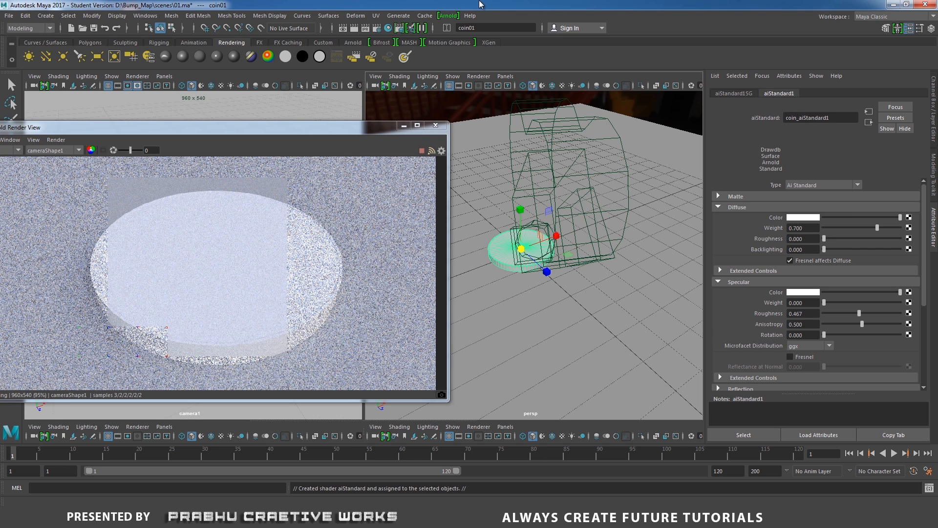
key("Return")
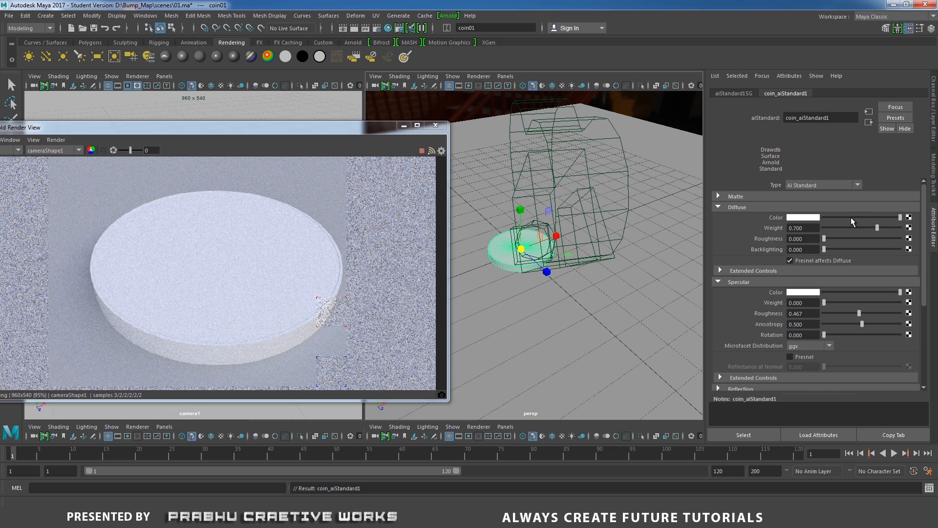
Make the coin material fully specular: diffuse color black, diffuse weight 0, and specular weight 1
left_click_drag(900, 217, 799, 206)
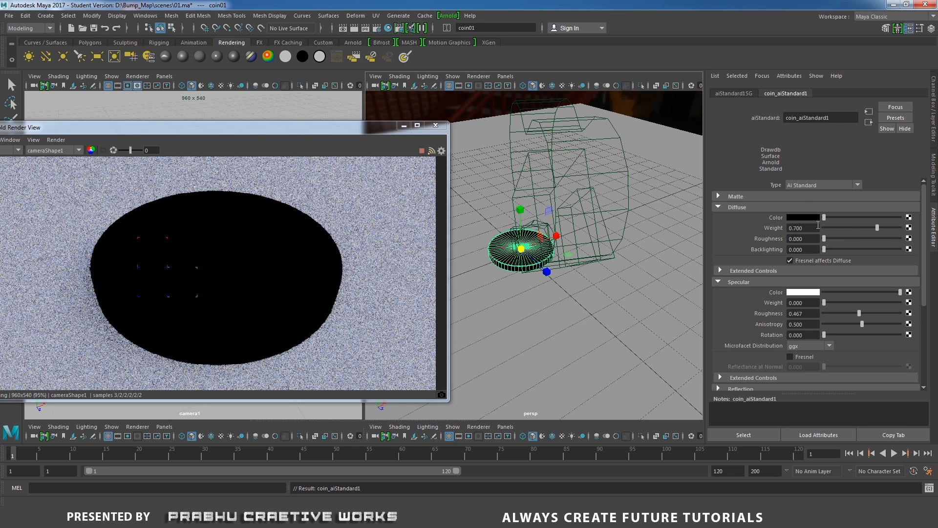
double_click(811, 228)
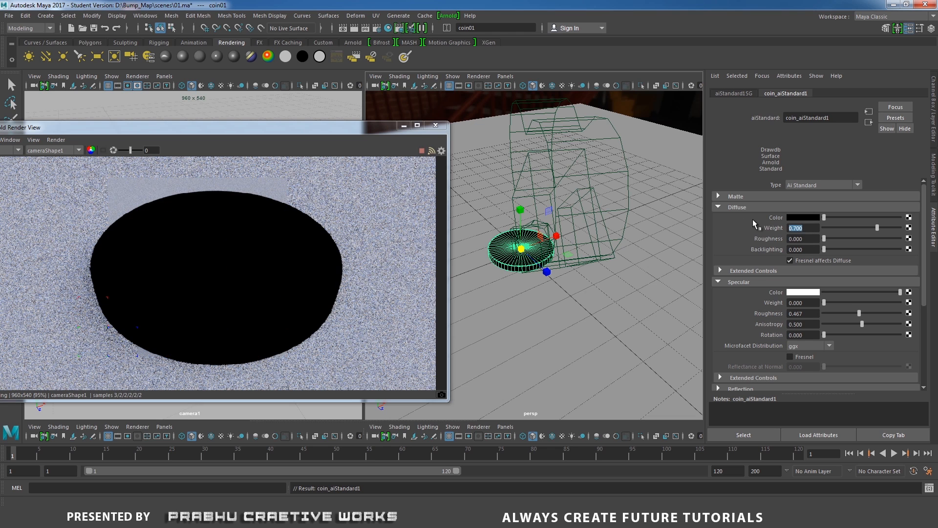
type("0")
key("Return")
left_click_drag(823, 303, 931, 301)
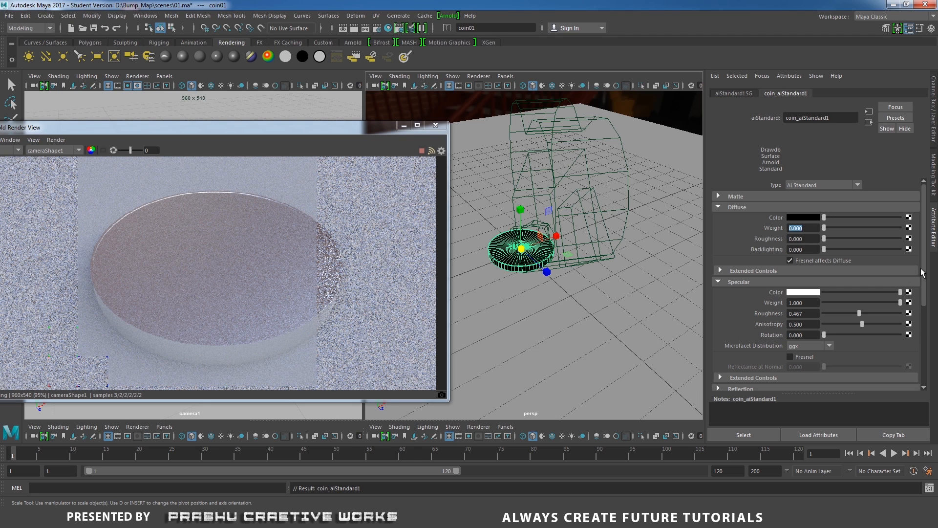
Connect a File texture to the coin material's bump mapping and set the bump depth to 0.05
left_click_drag(924, 269, 926, 337)
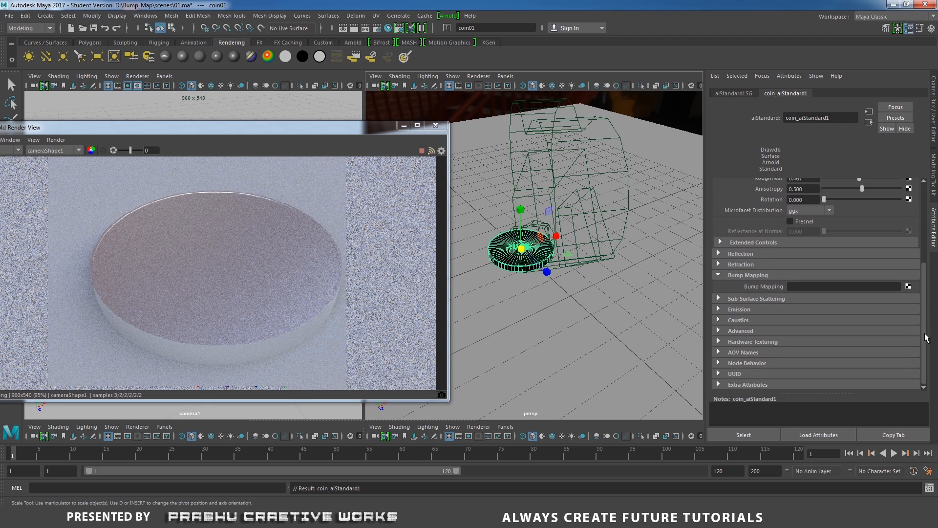
scroll(737, 286, "up", 1)
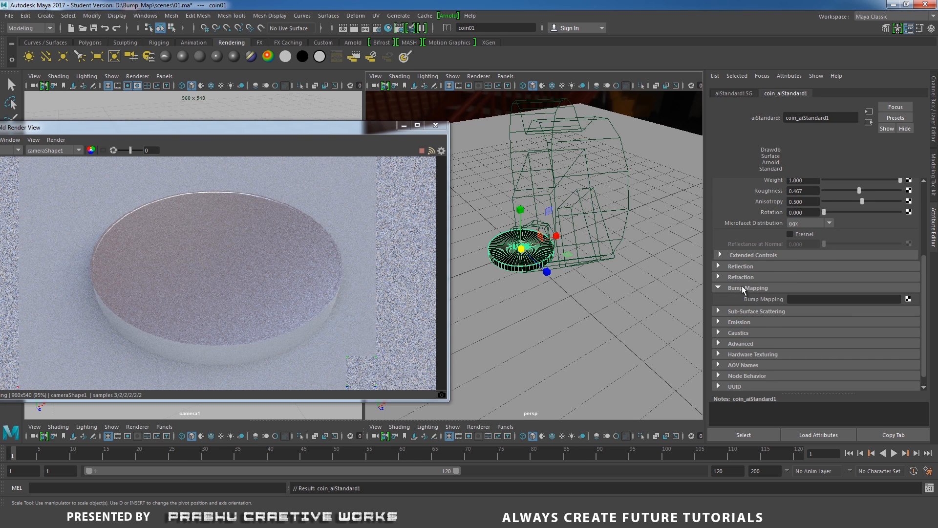
left_click(907, 299)
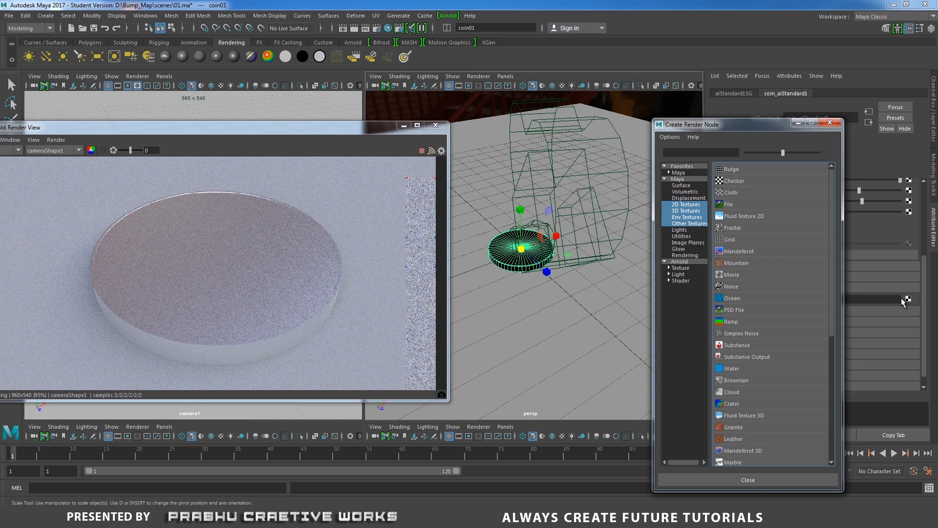
left_click(731, 206)
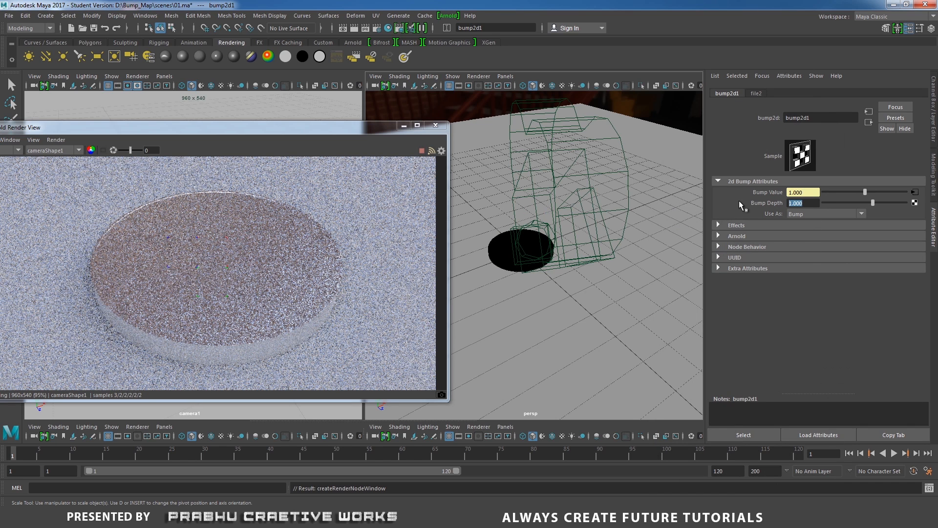
type("0.0")
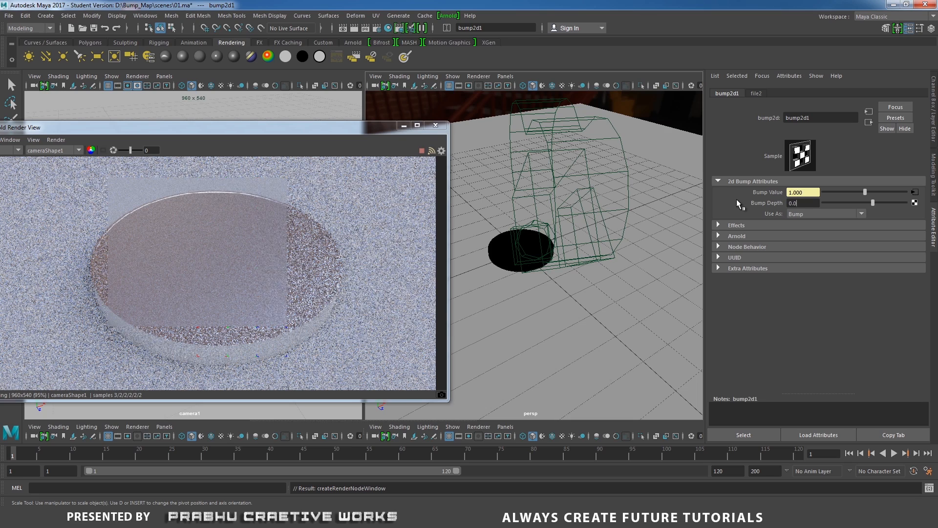
type("5")
key("Return")
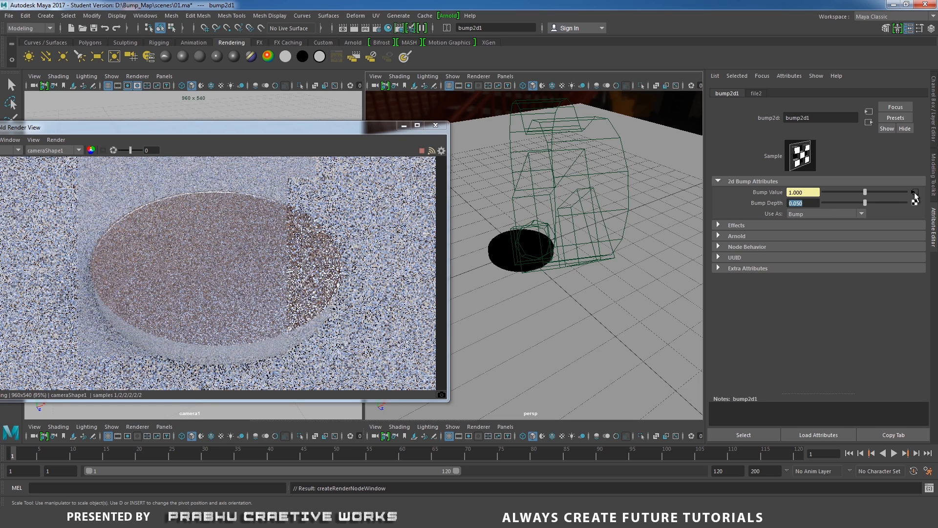
Set the bump file texture's filter type to Off and load Coin_bump.tga from sourceimages
left_click(915, 192)
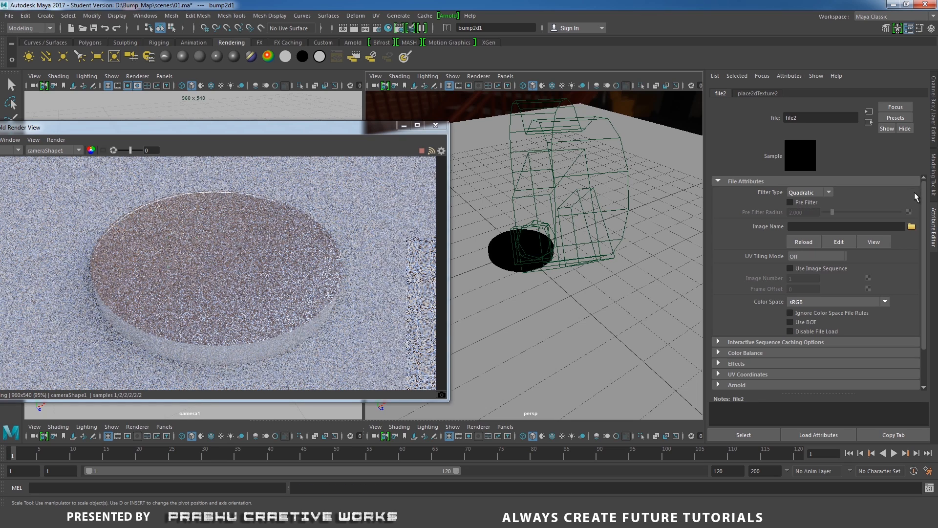
left_click(811, 192)
left_click(800, 199)
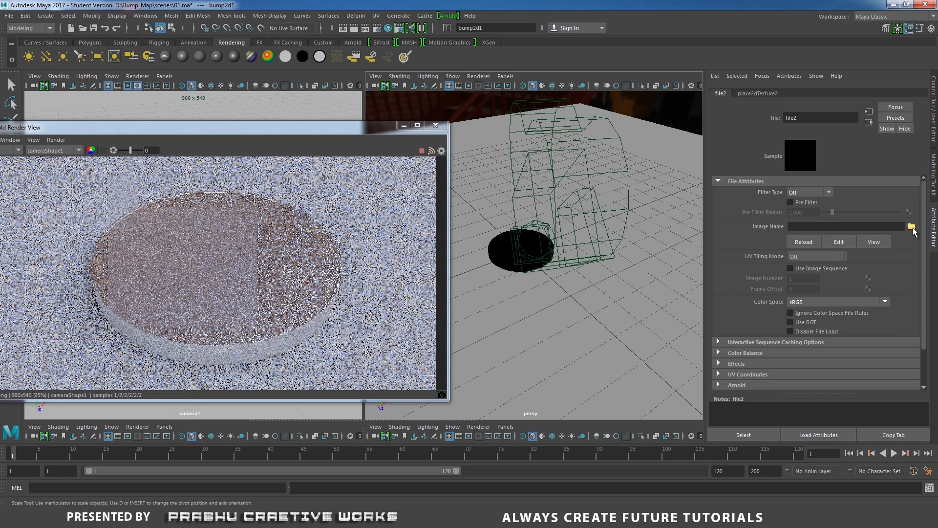
left_click(912, 226)
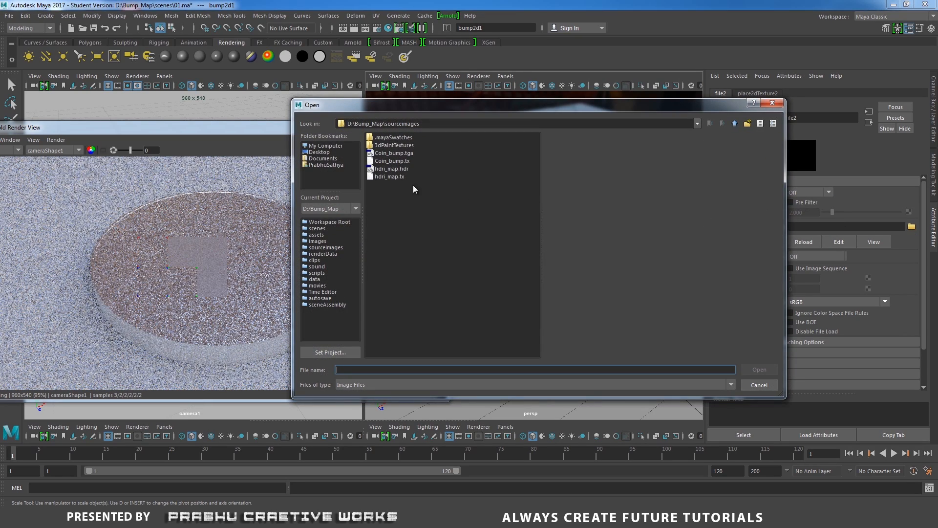
left_click(389, 169)
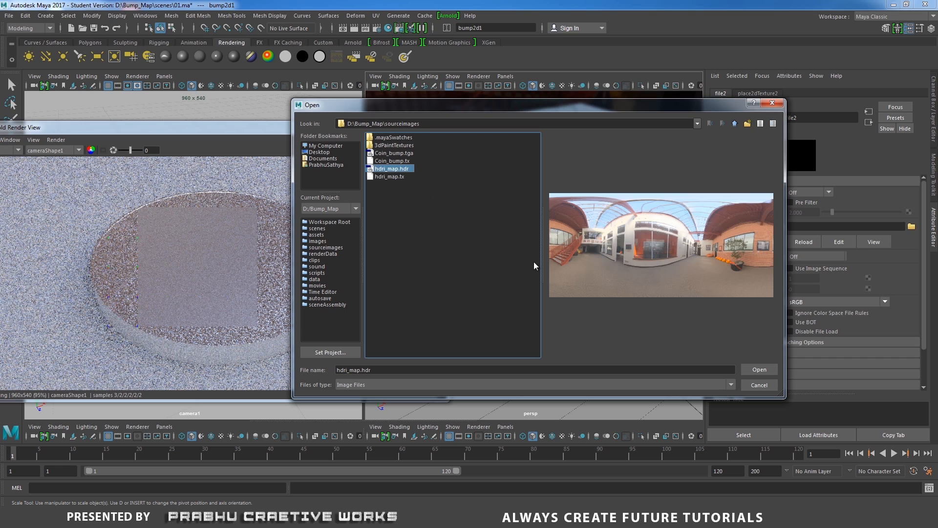
left_click(394, 154)
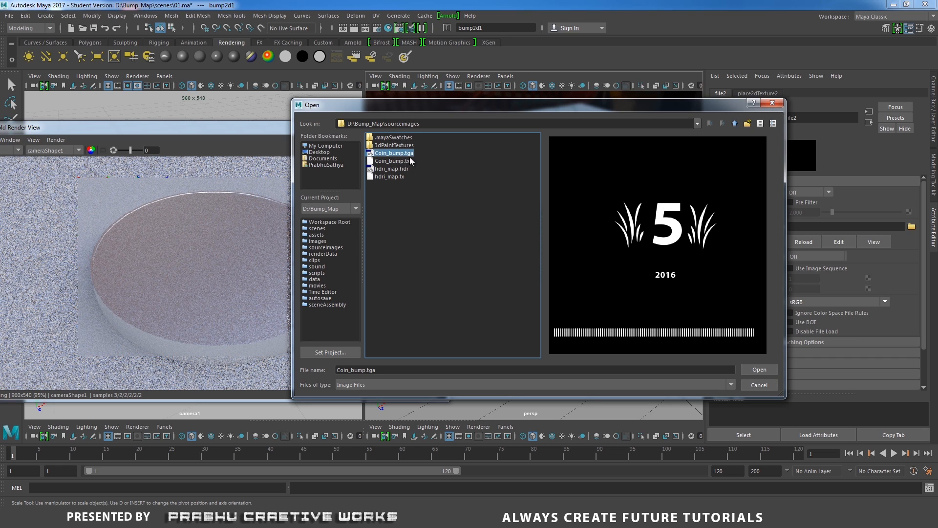
left_click(758, 369)
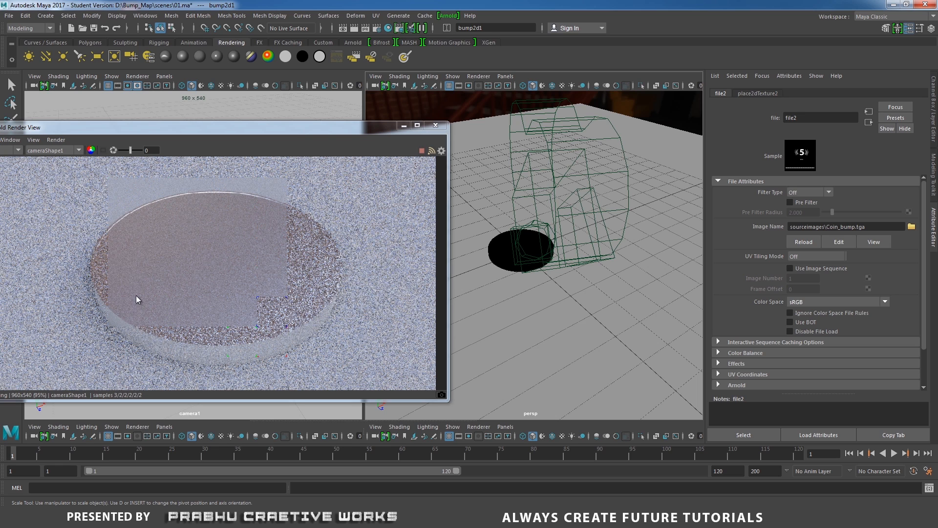
Close and reopen the Arnold RenderView, and lower its exposure to -1.82
left_click(437, 125)
left_click(448, 16)
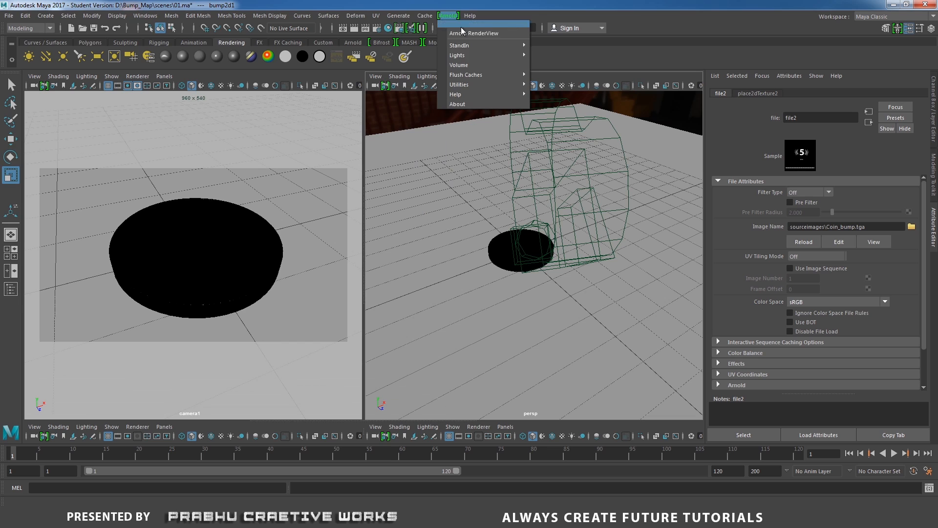
left_click(468, 33)
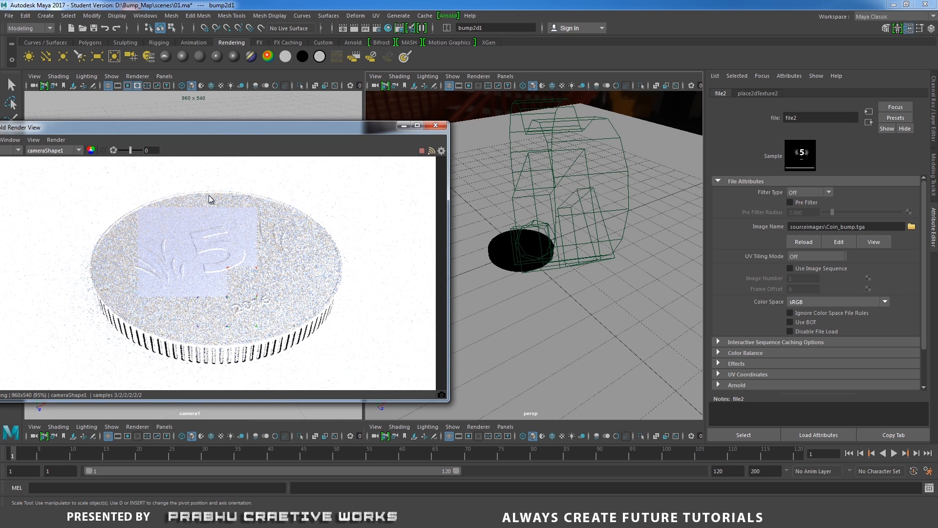
left_click_drag(244, 129, 328, 127)
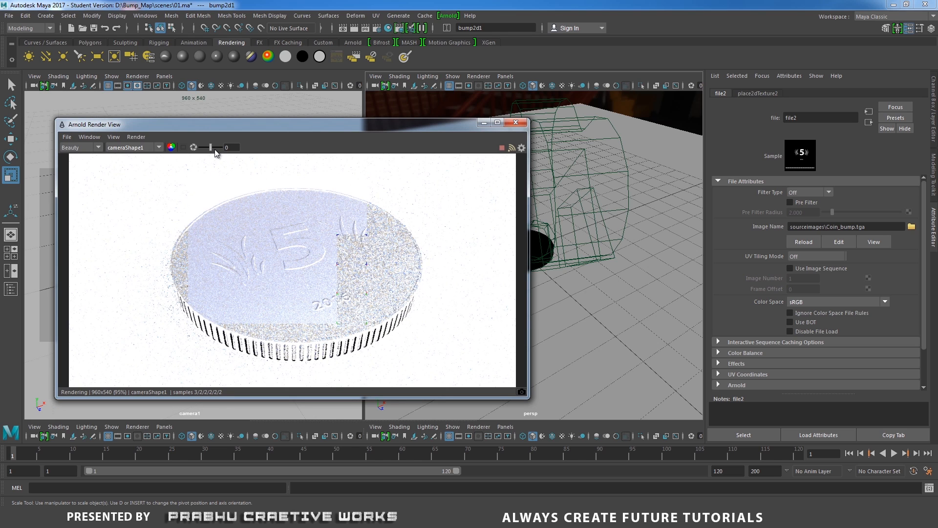
left_click_drag(211, 151, 207, 149)
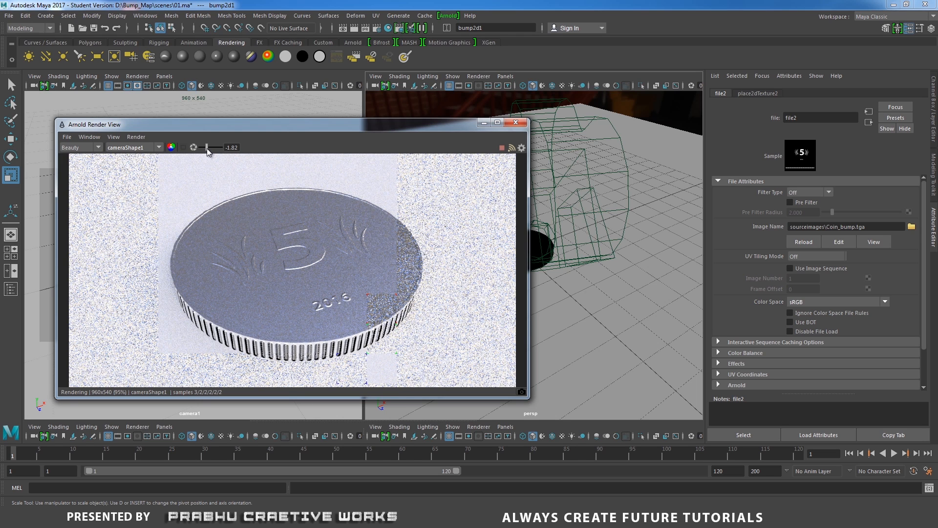
Reframe the coin slightly in the camera1 view, moving the render window aside to reach it
left_click_drag(363, 131, 574, 127)
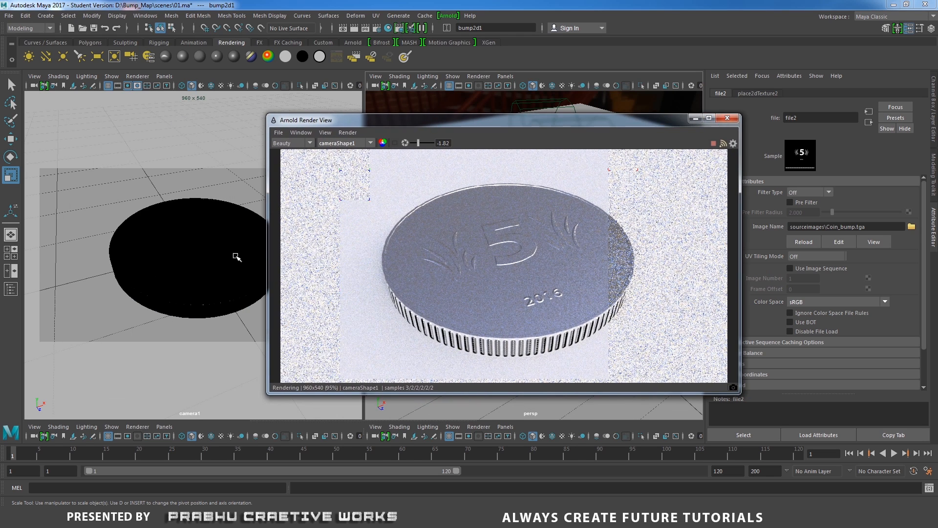
left_click(234, 258)
mouse_move(243, 234)
middle_mouse_down("alt")
mouse_move(233, 247)
mouse_move(242, 260)
mouse_move(236, 233)
mouse_move(237, 249)
middle_mouse_up("alt")
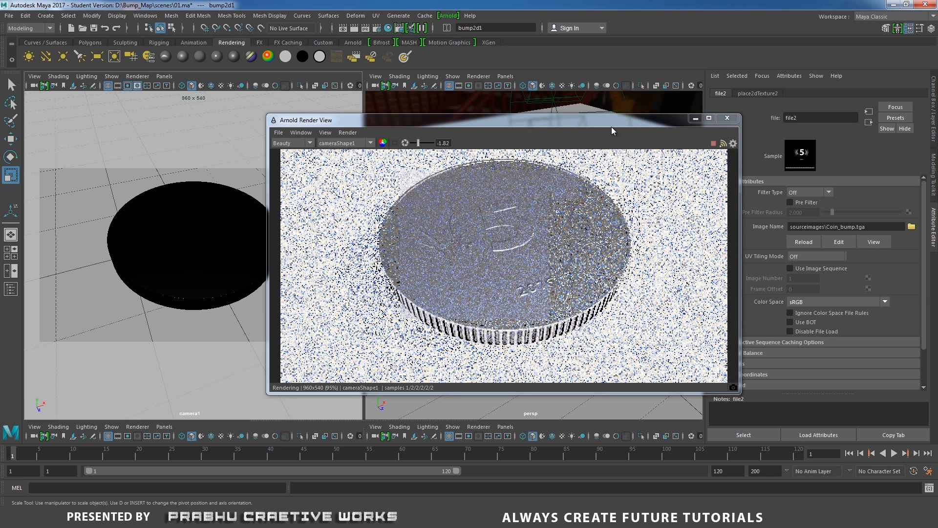
left_click_drag(576, 122, 380, 106)
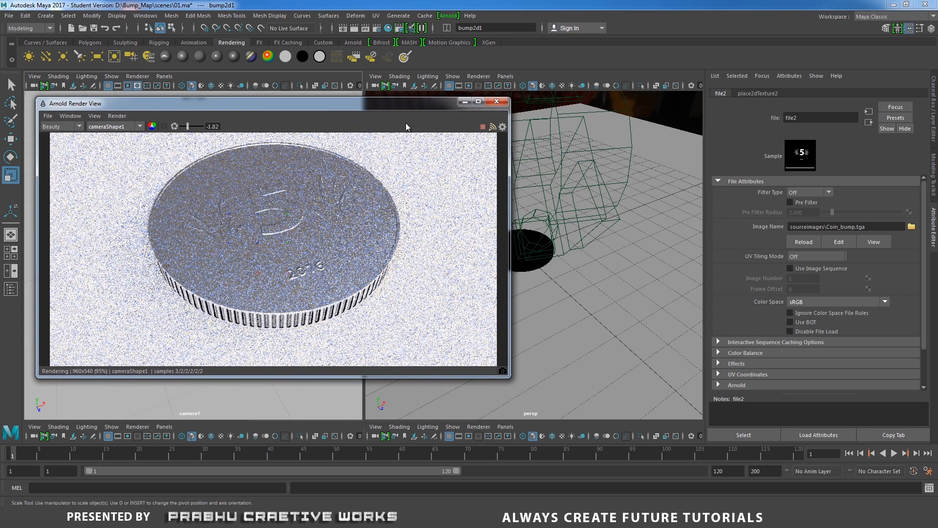
Open the coin's coin_aiStandard1 material and adjust its specular roughness, trying lower values such as 0.364 before a higher one
left_click(527, 270)
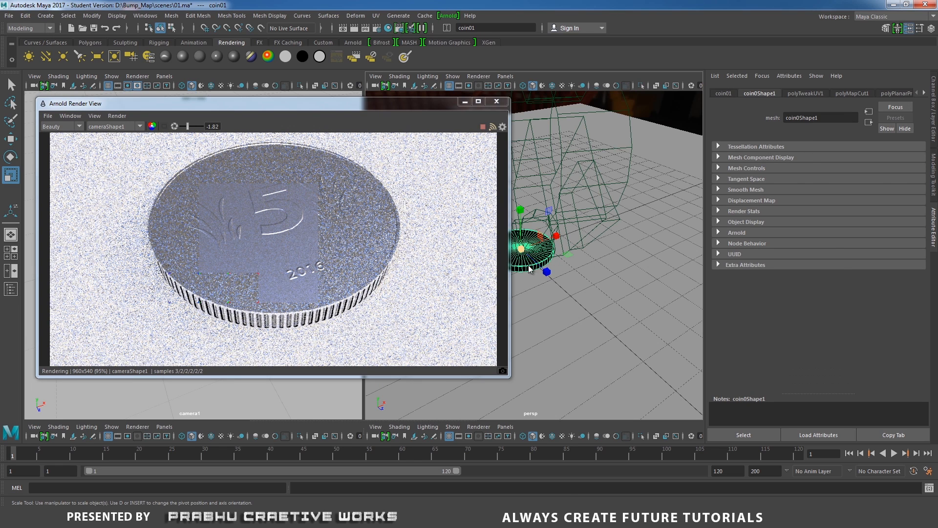
right_click_drag(528, 269, 541, 475)
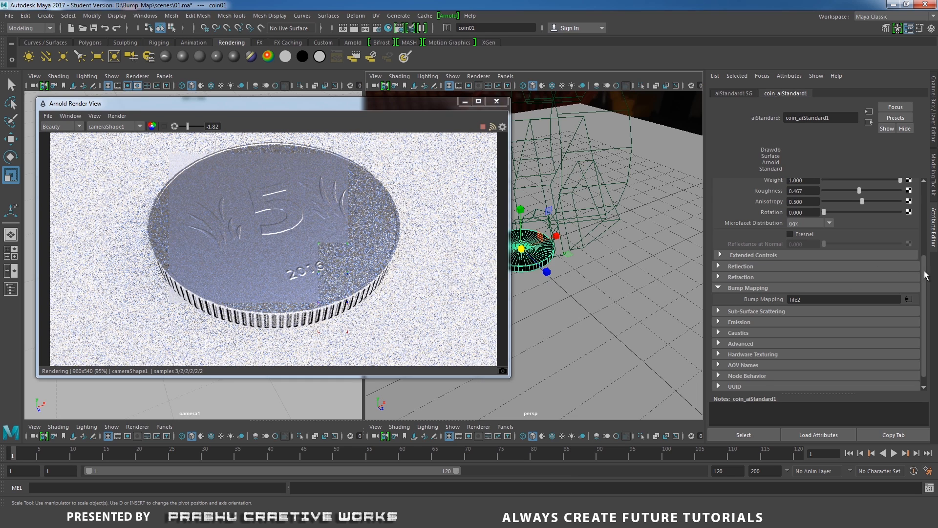
left_click_drag(924, 276, 932, 200)
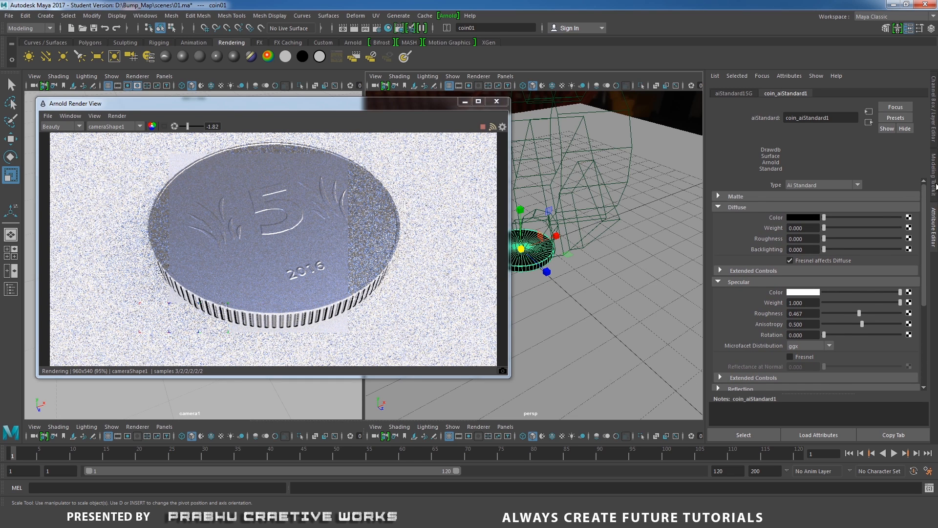
left_click(839, 312)
left_click(851, 313)
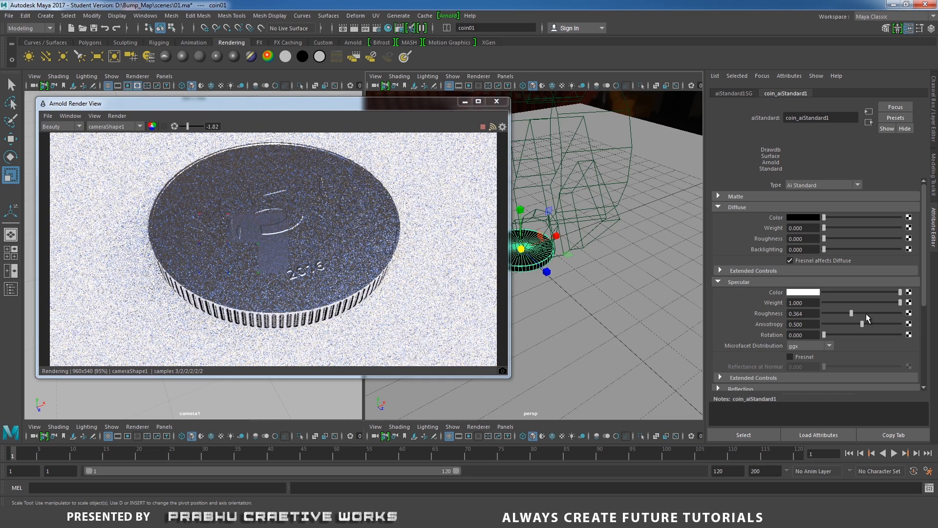
left_click(866, 313)
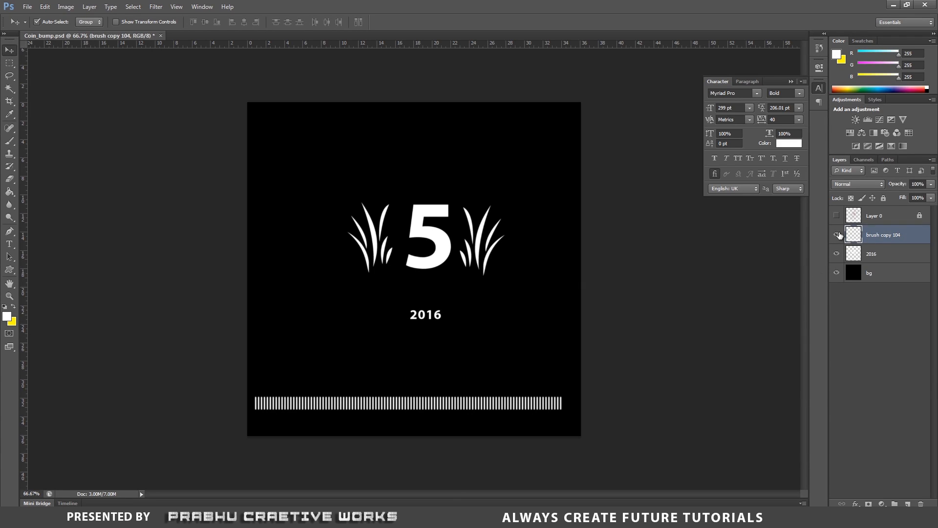
Switch to Photoshop, reduce the opacity of the brush copy 104 edge-lines layer to 50%, and save Coin_bump.psd
left_click(837, 235)
left_click(837, 235)
key("Down")
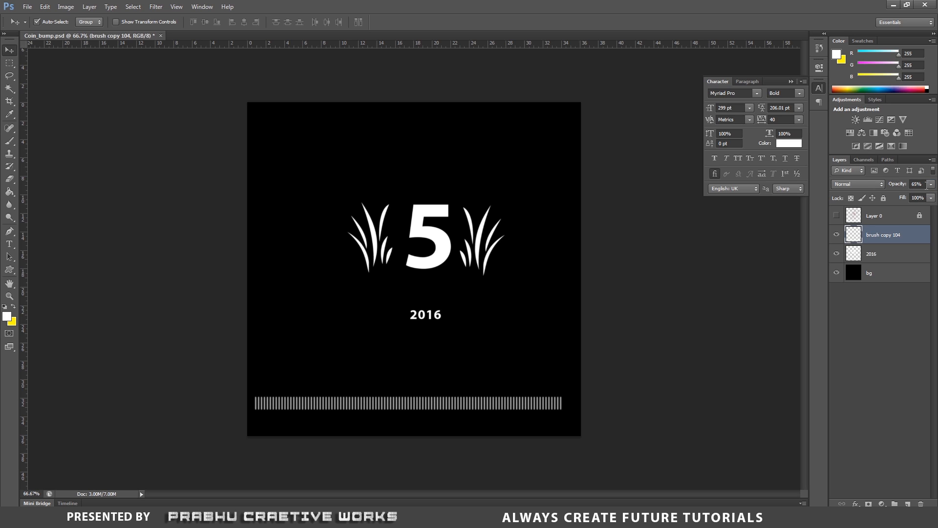
left_click(917, 183)
type("50")
key("Return")
left_click(27, 7)
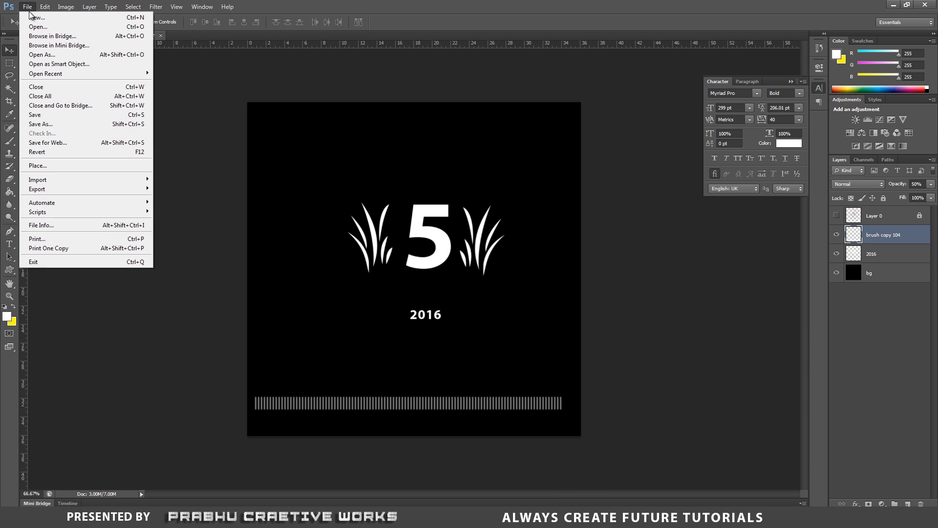
left_click(32, 116)
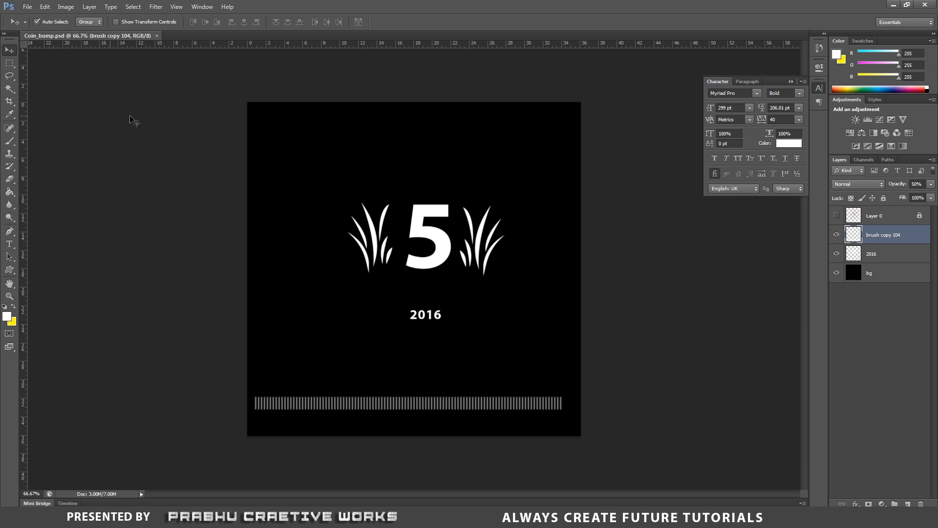
Try to save the bump map in Targa format over the existing Coin_bump.tga in the project's sourceimages folder
left_click(27, 8)
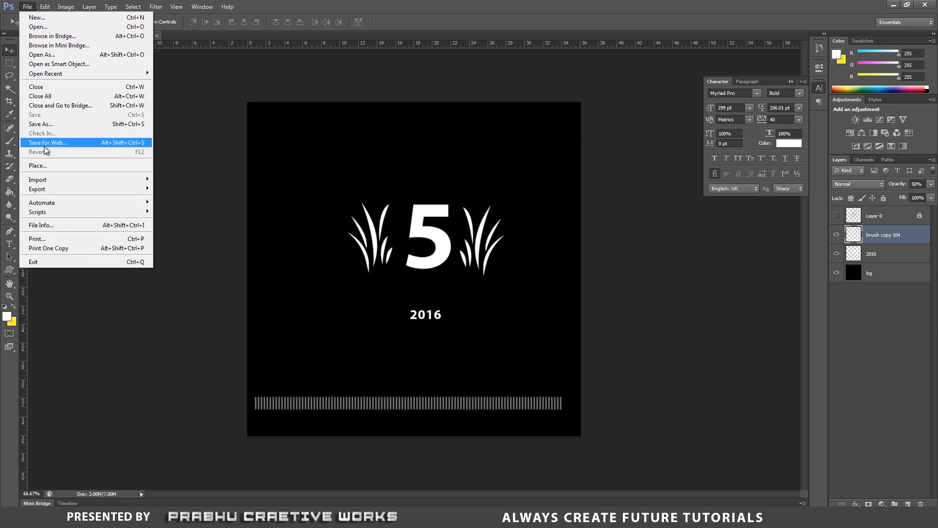
left_click(44, 125)
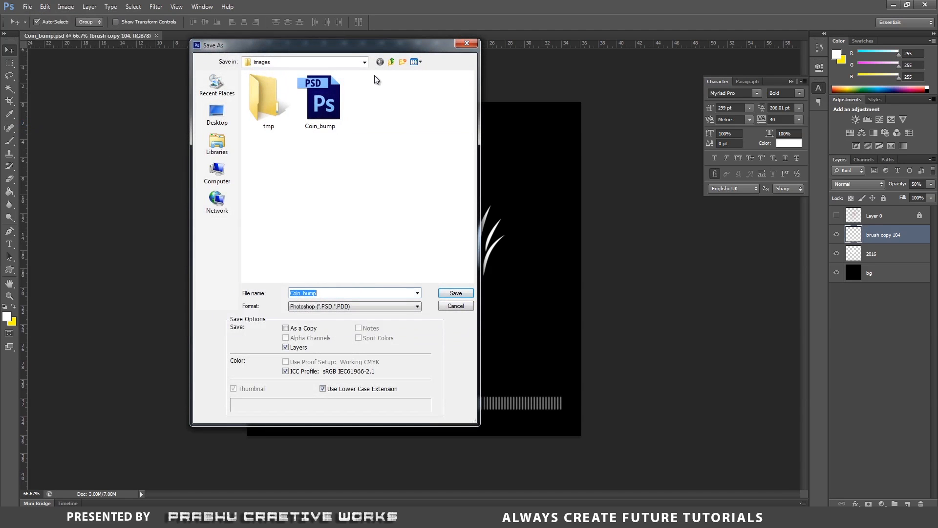
left_click(391, 62)
double_click(288, 197)
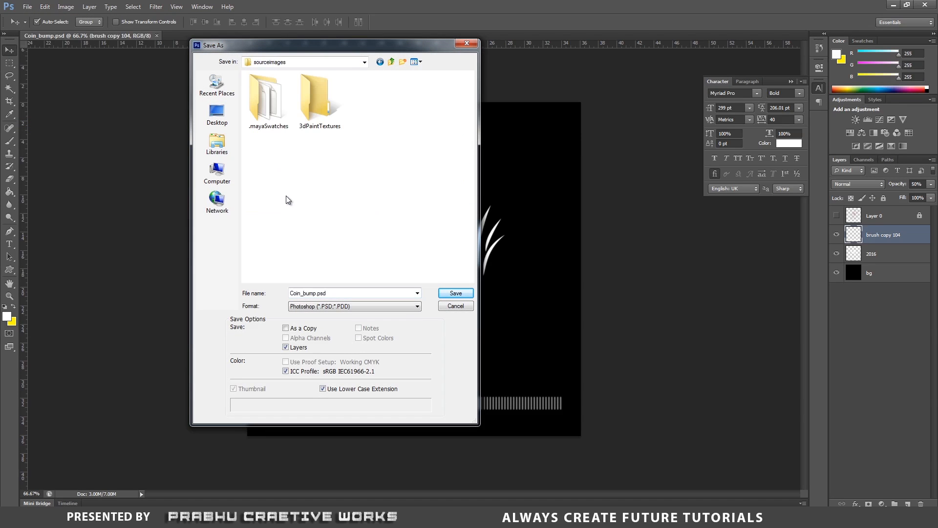
left_click(327, 307)
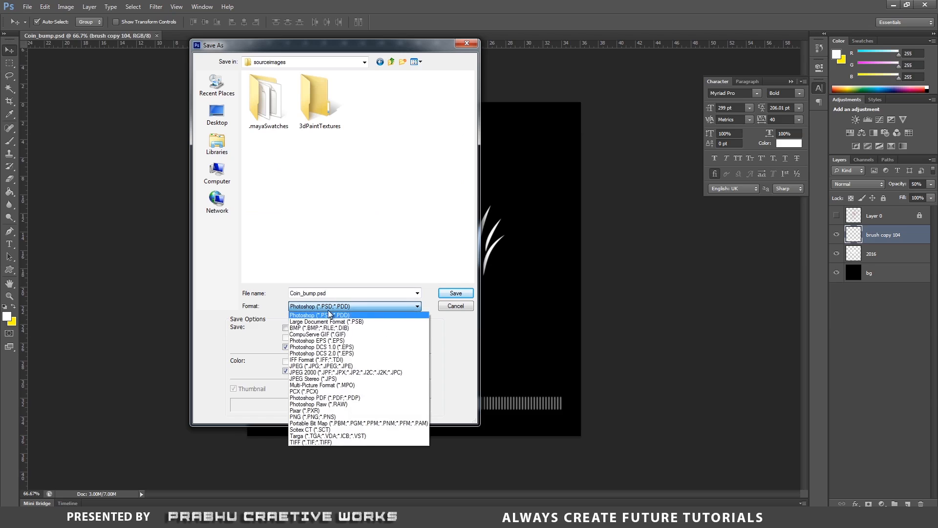
left_click(320, 435)
double_click(380, 109)
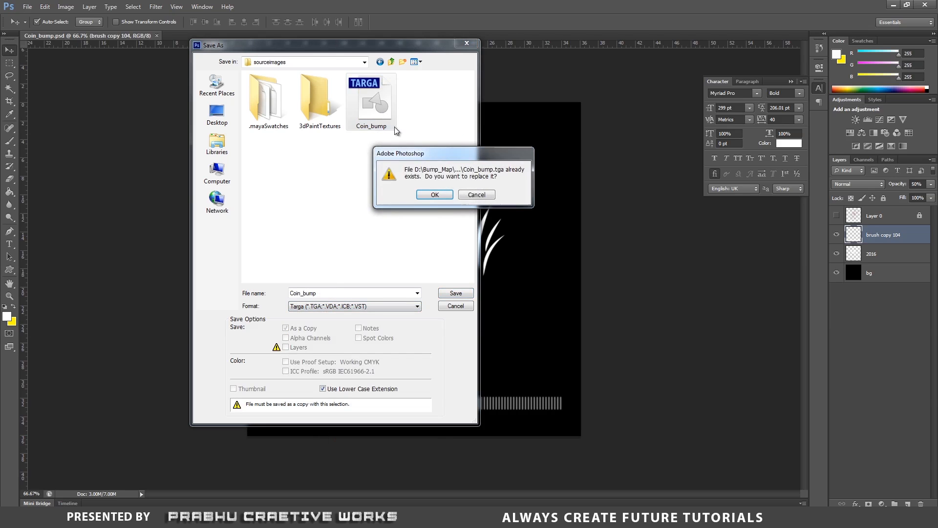
left_click(435, 194)
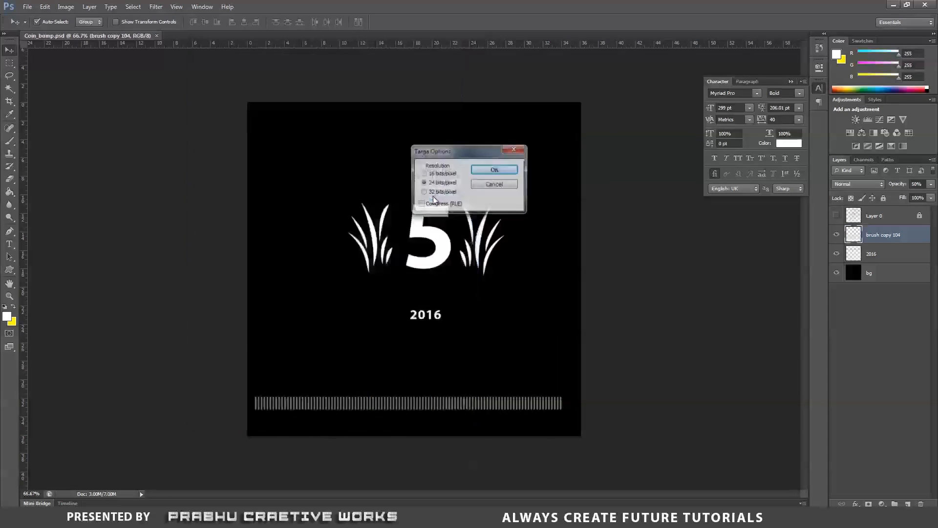
left_click(495, 169)
left_click(481, 201)
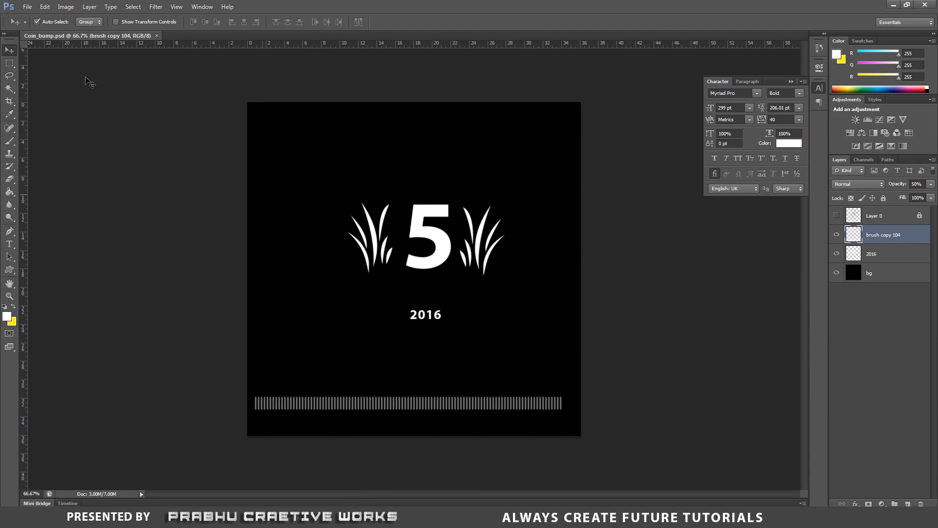
Save a Targa copy of the bump map as Coin_bump1.tga in the project's sourceimages folder
left_click(27, 6)
left_click(51, 124)
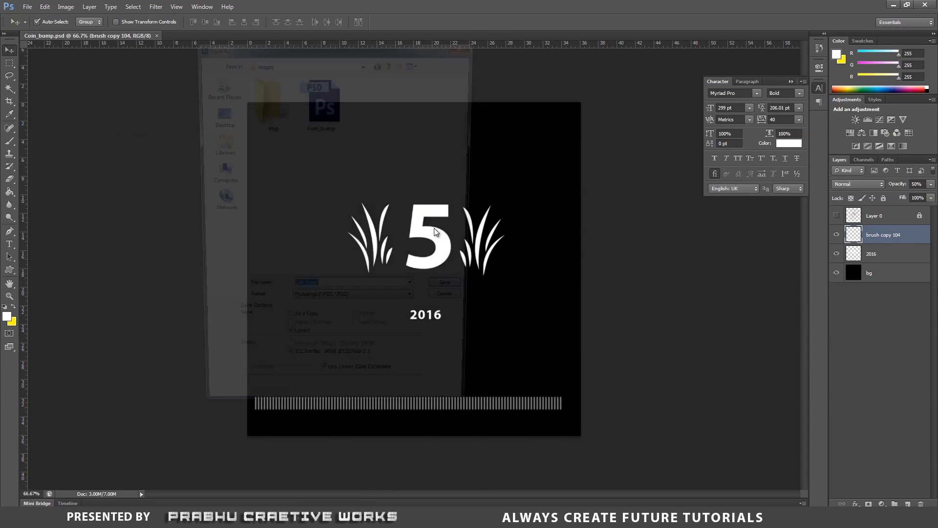
left_click(392, 61)
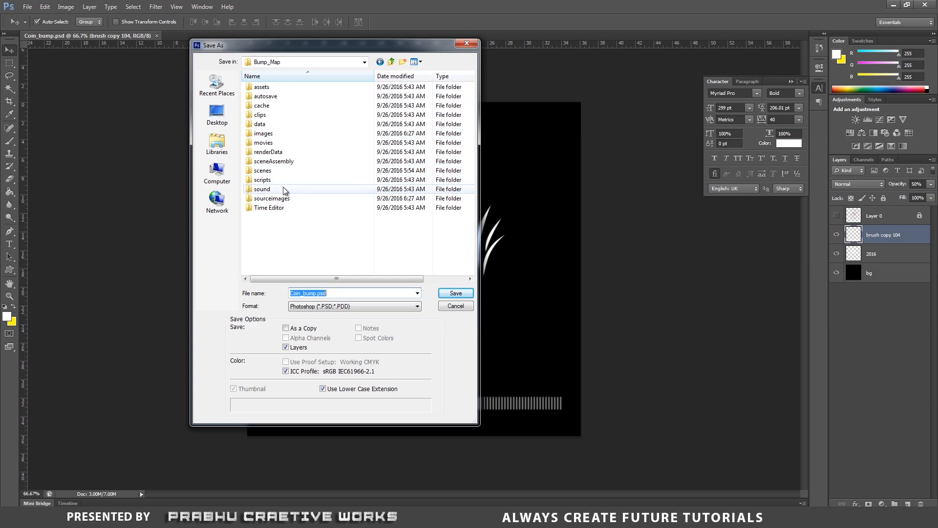
double_click(283, 186)
left_click(300, 305)
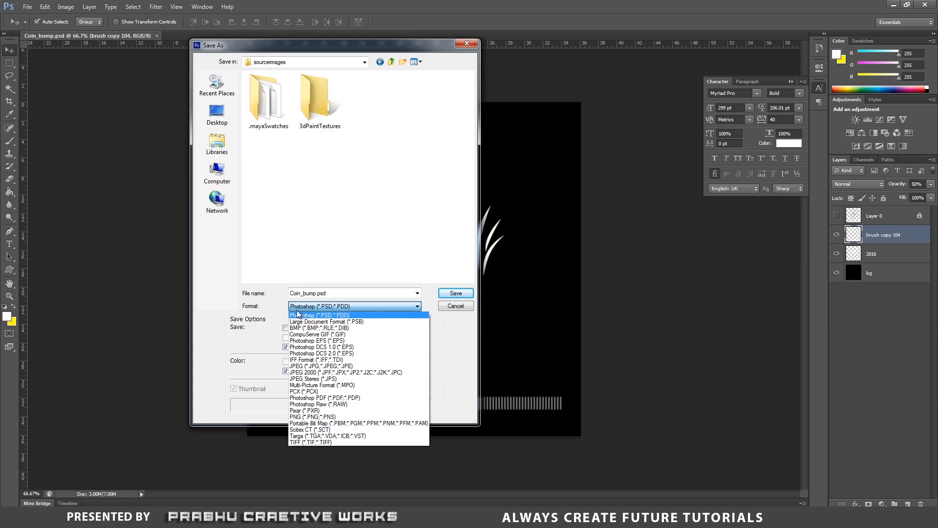
left_click(315, 427)
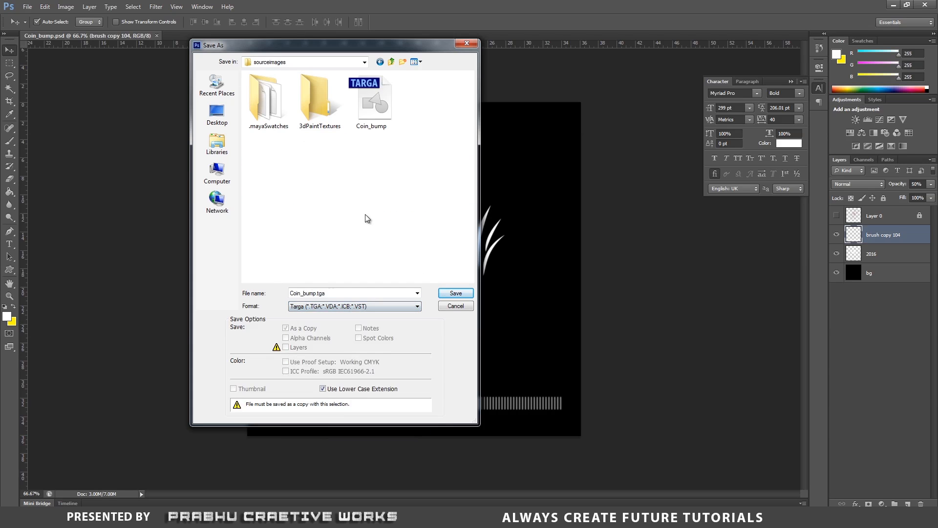
left_click(375, 124)
double_click(324, 293)
left_click(336, 293)
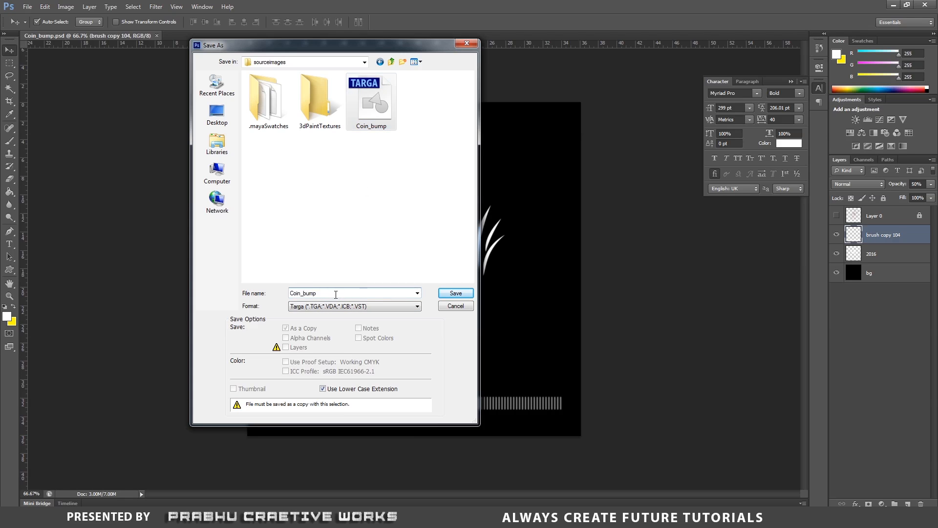
left_click(454, 293)
left_click(493, 170)
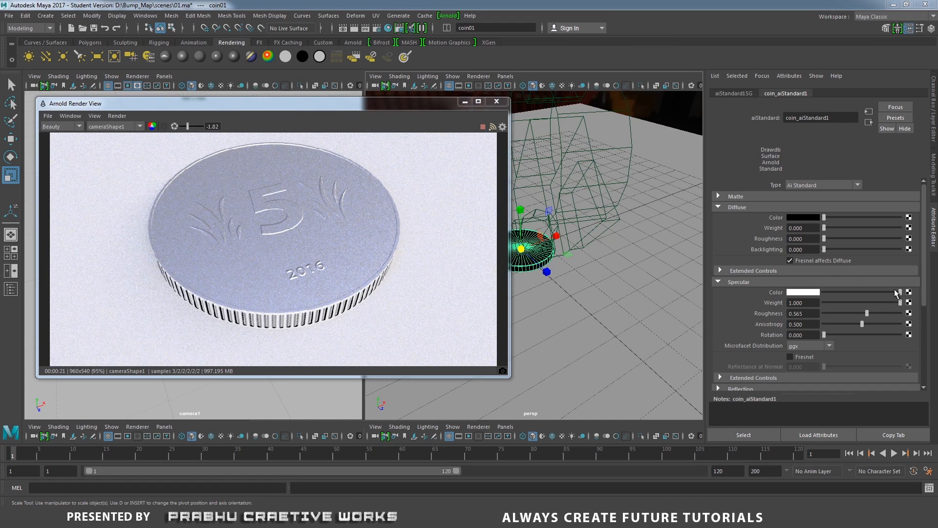
In Maya, load Coin_bump1.tga into the file2 texture that drives the coin material's bump mapping
scroll(926, 281, "down", 5)
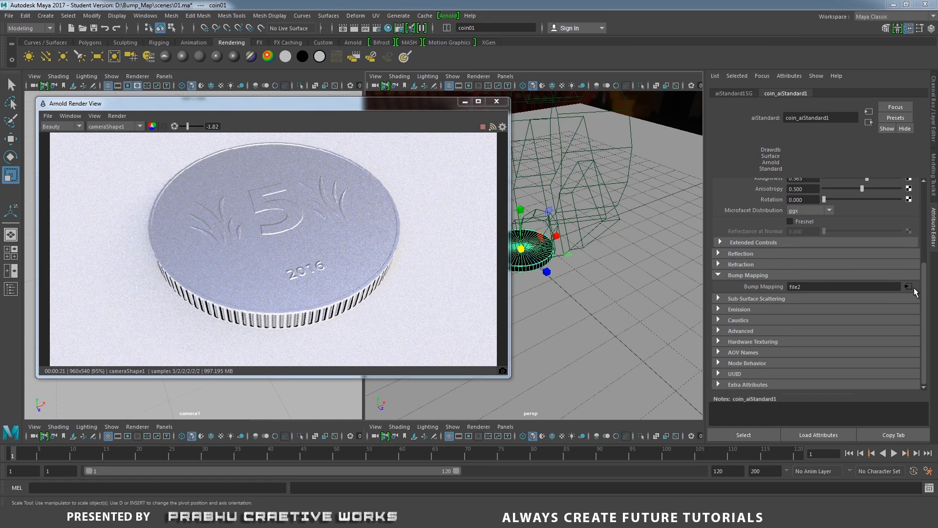
left_click(910, 286)
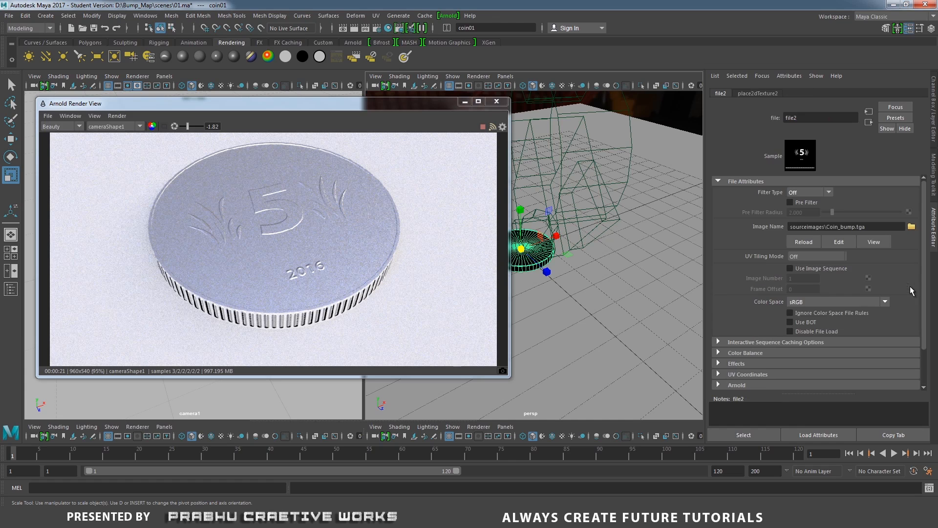
left_click(912, 227)
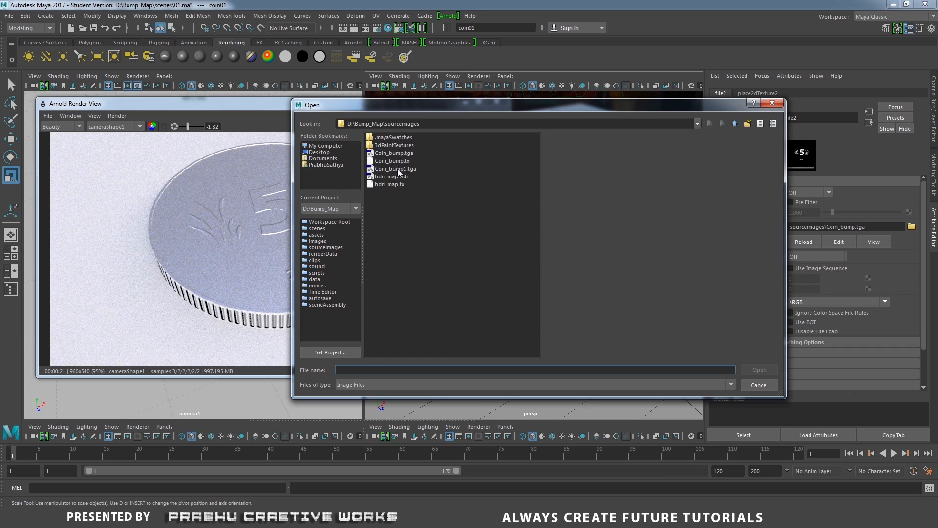
left_click(397, 168)
left_click(748, 367)
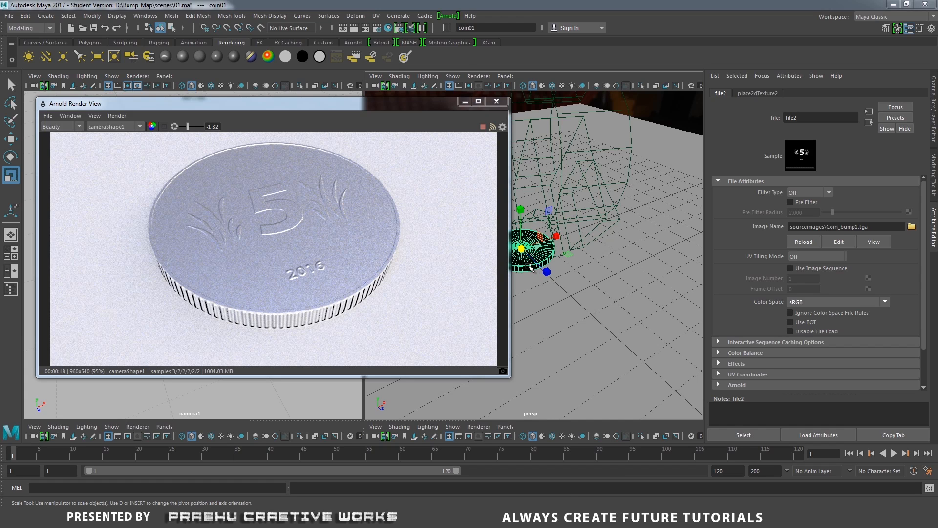
Open the coin's coin_aiStandard1 material and set its specular anisotropy to 0.1
right_click(528, 236)
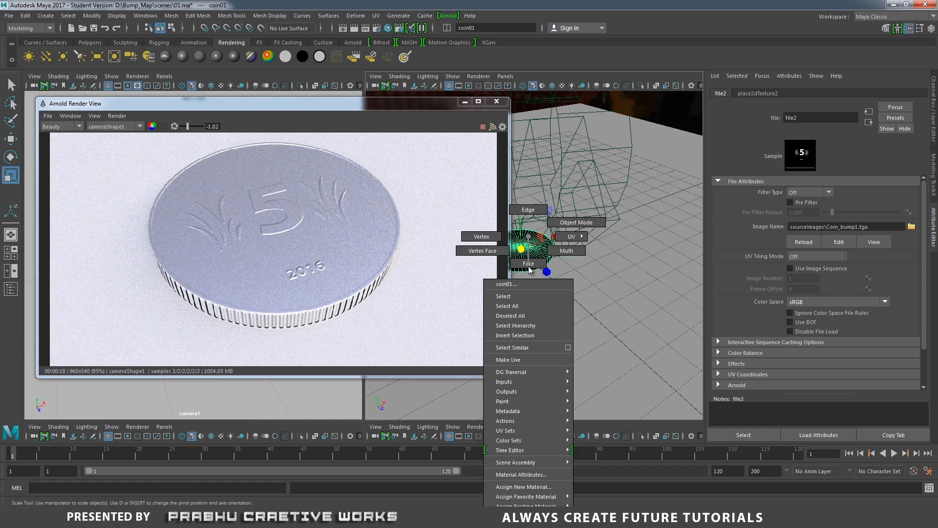
left_click(540, 475)
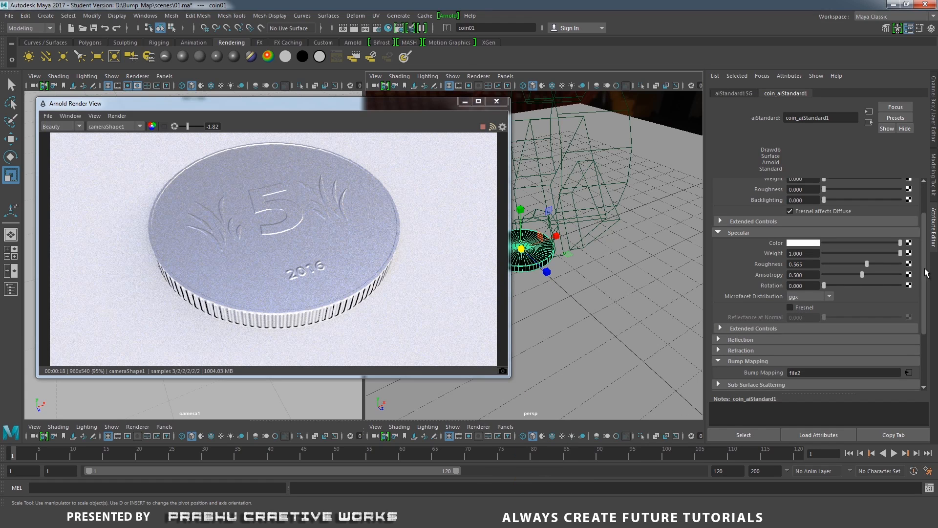
left_click_drag(924, 269, 926, 258)
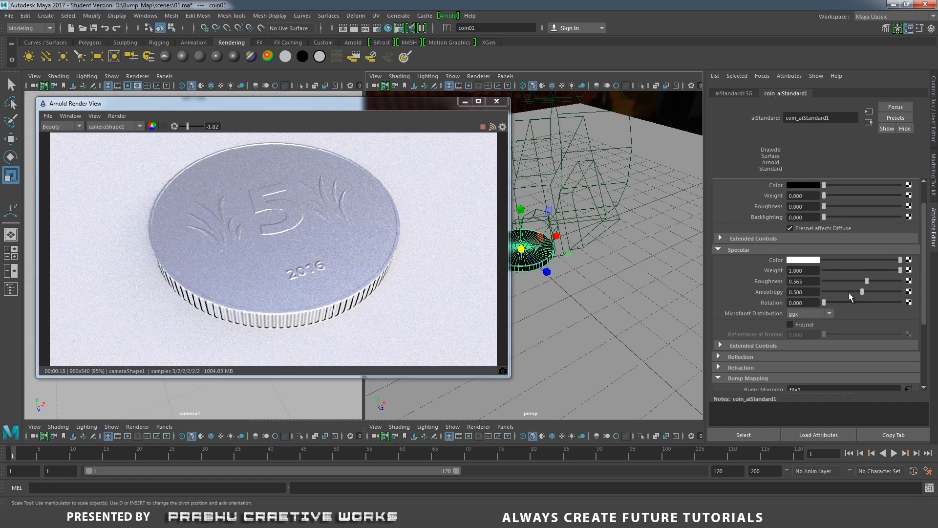
left_click_drag(849, 292, 843, 291)
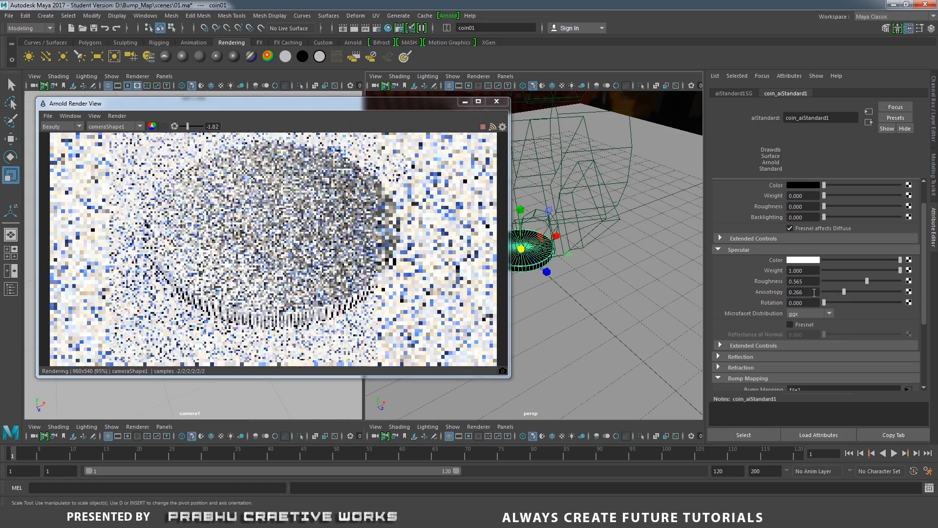
double_click(791, 291)
type("0.1")
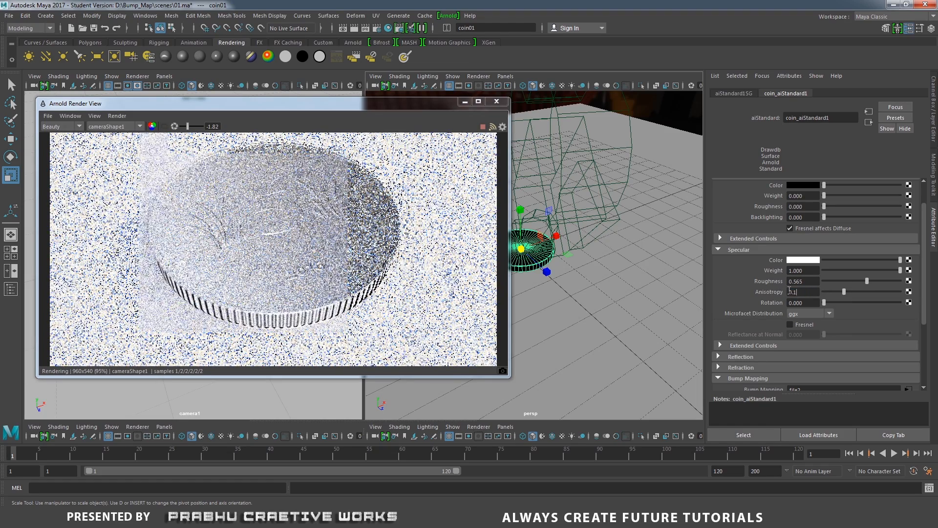
key("Return")
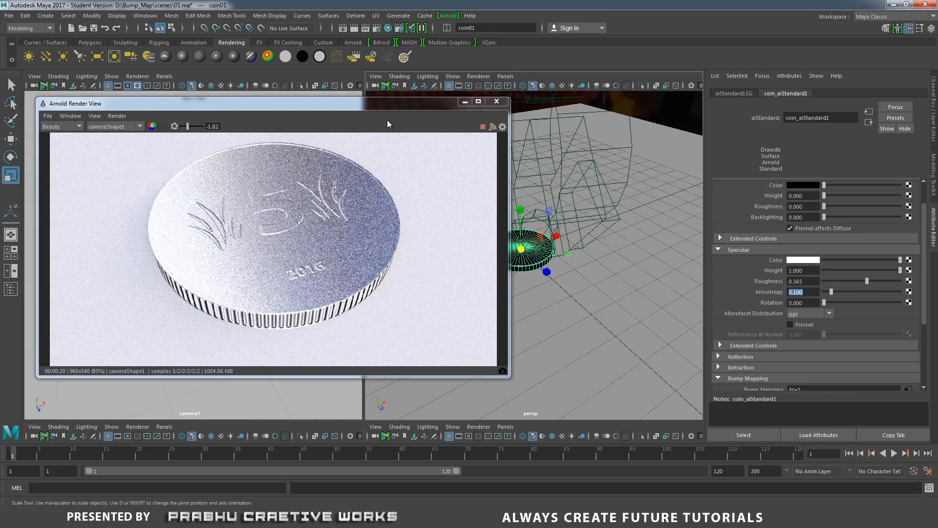
Reframe the coin in the camera1 view with the render window moved aside, and lower the render exposure to -2.50
left_click_drag(465, 103, 598, 110)
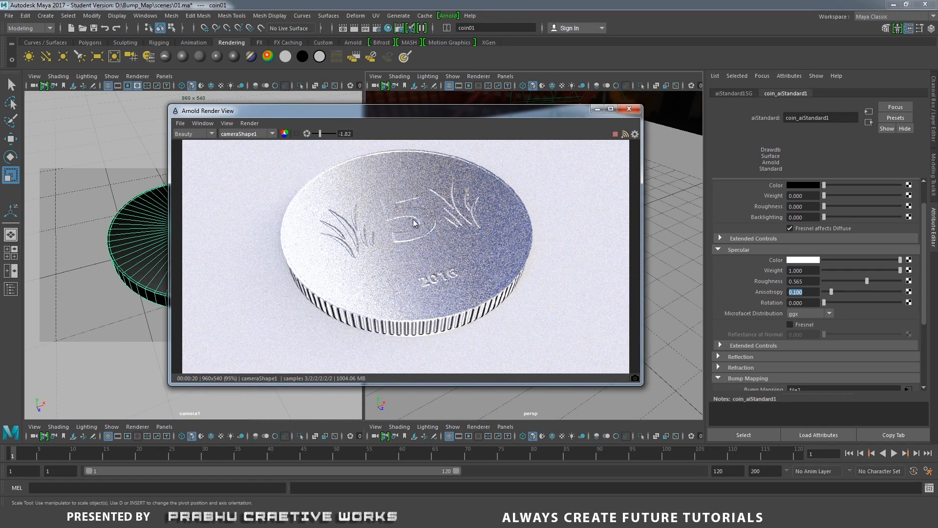
scroll(143, 265, "up", 3)
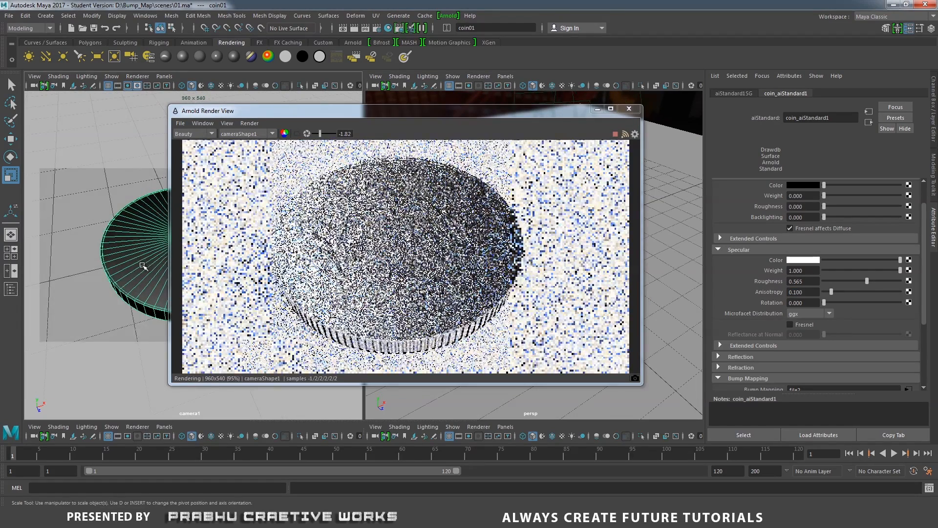
middle_click_drag(143, 266, 149, 250, "alt")
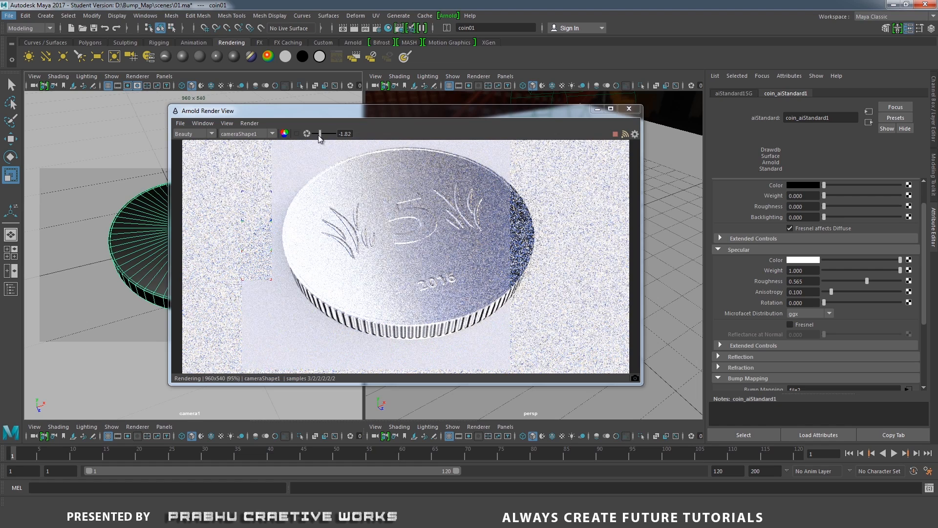
left_click_drag(318, 135, 316, 135)
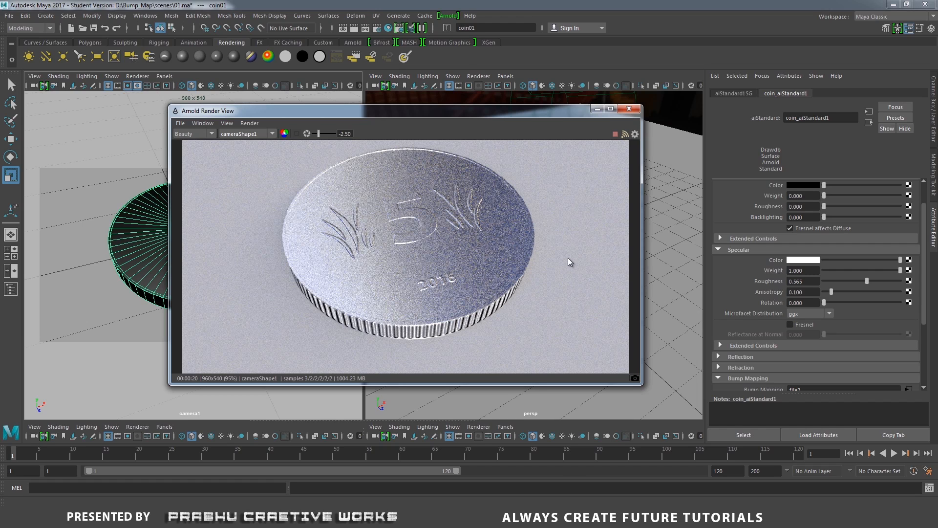
Select the aiSkyDomeLight1 light and set its samples to 5
left_click(675, 111)
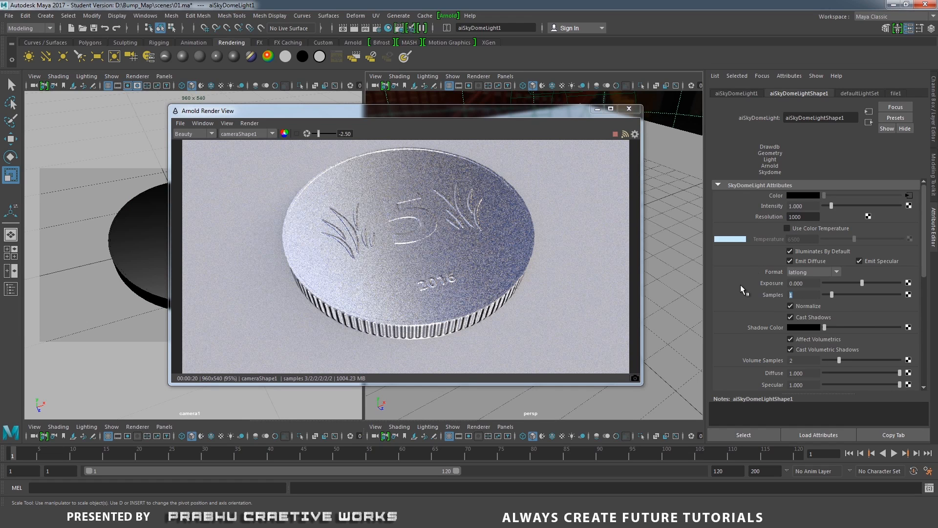
type("5")
key("Return")
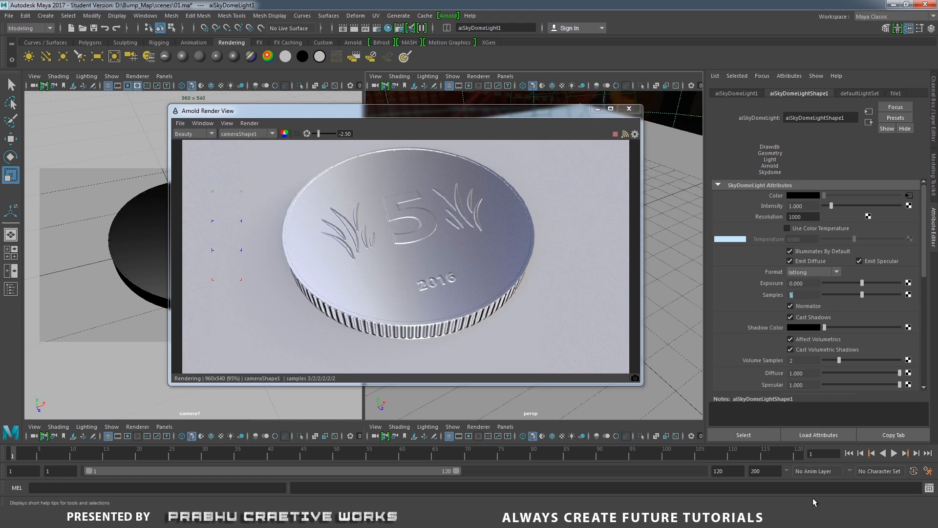